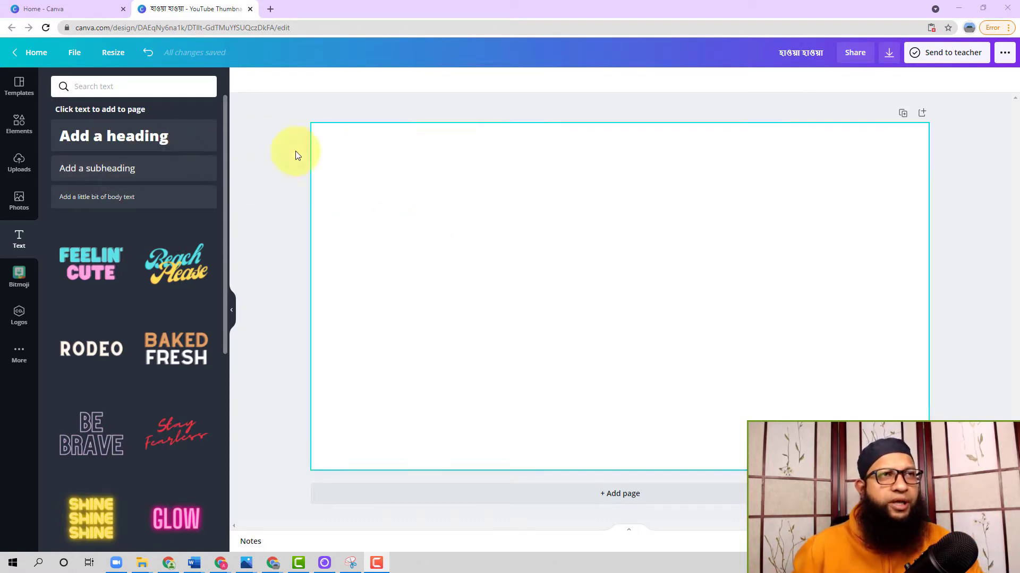
Step: Set the blank page's background colour to black
{"action": "left_click", "coordinate": [154, 141]}
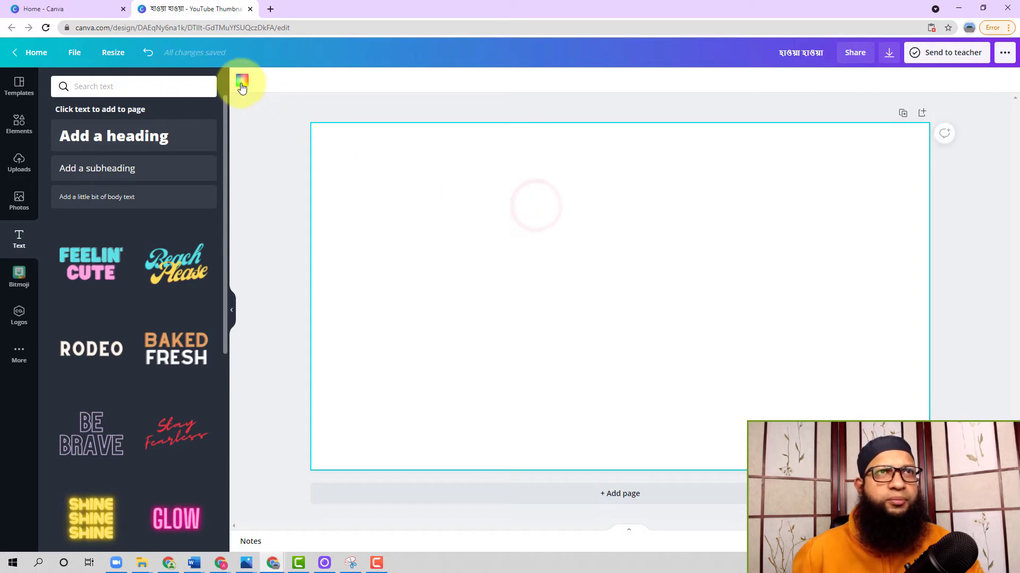
{"action": "left_click", "coordinate": [64, 190]}
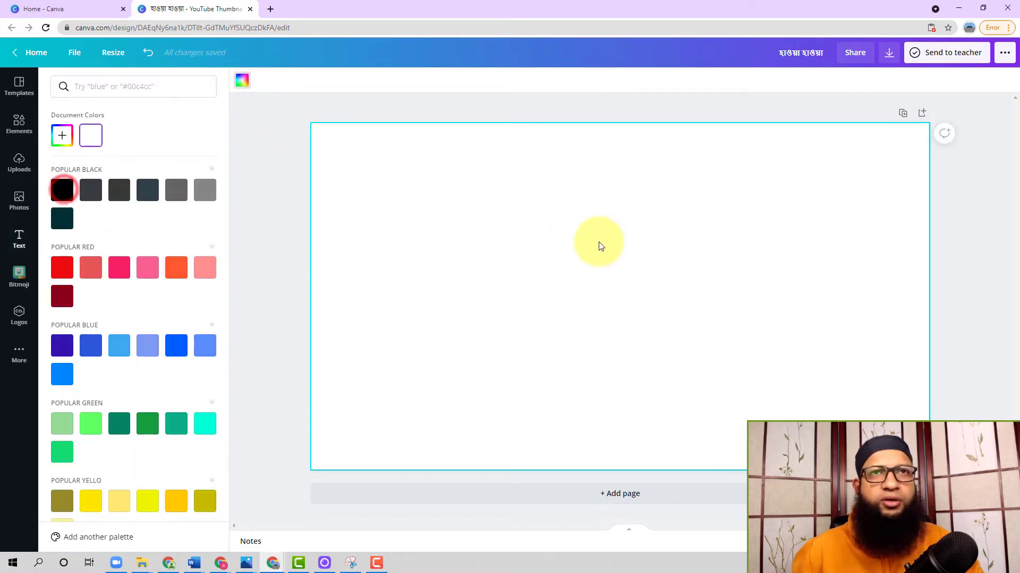
{"action": "left_click", "coordinate": [62, 189]}
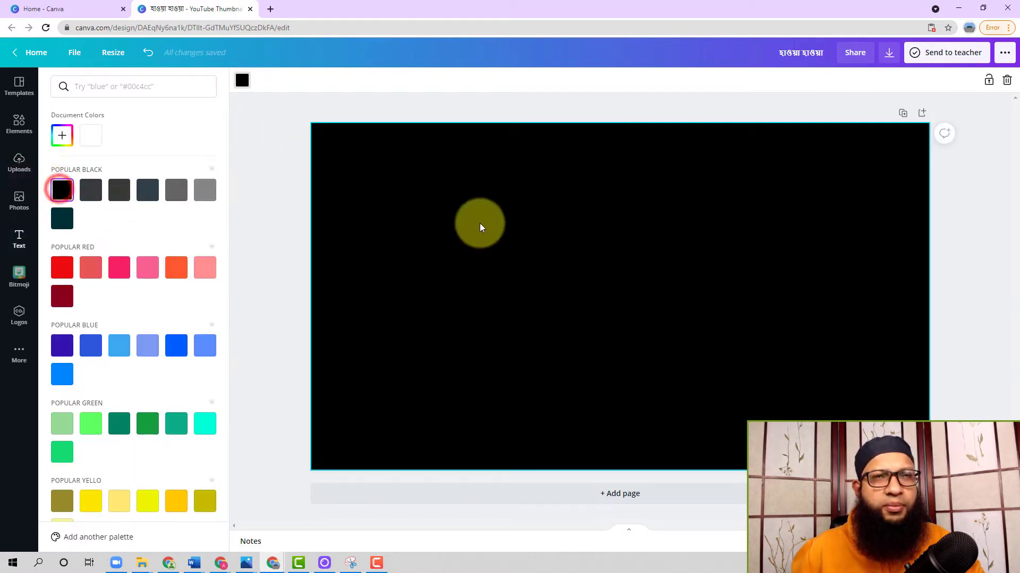
{"action": "left_click", "coordinate": [480, 223]}
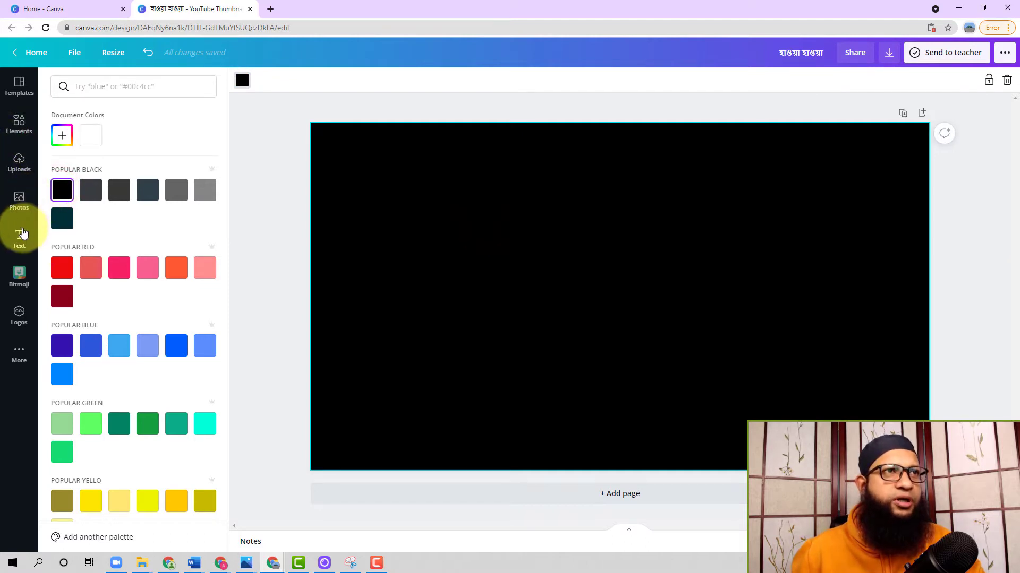
Step: Add a heading to the black page and enlarge it to a font size of about 80
{"action": "left_click", "coordinate": [20, 233]}
{"action": "left_click", "coordinate": [80, 137]}
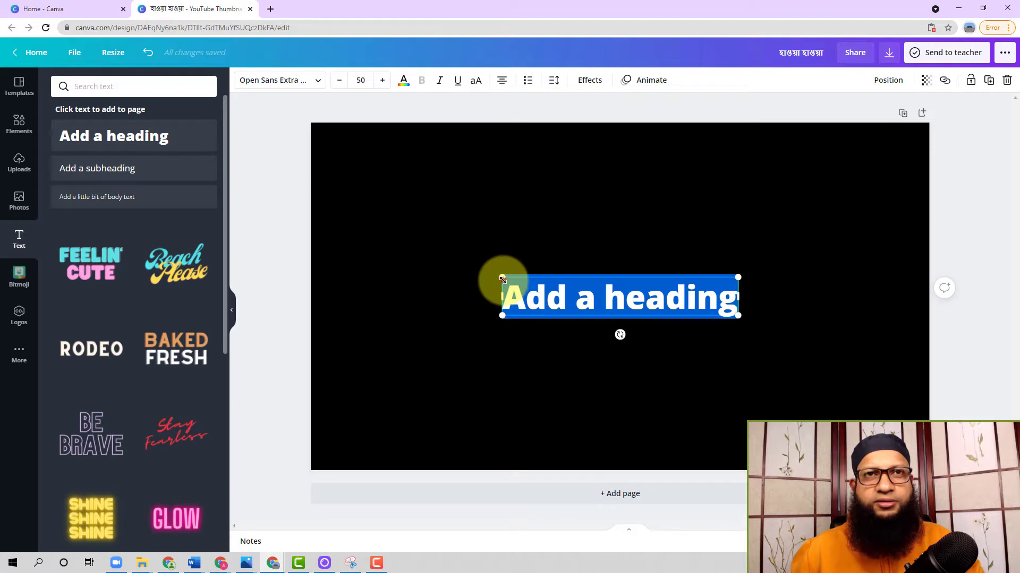
{"action": "left_click_drag", "start_coordinate": [502, 280], "coordinate": [374, 189]}
{"action": "left_click", "coordinate": [741, 376]}
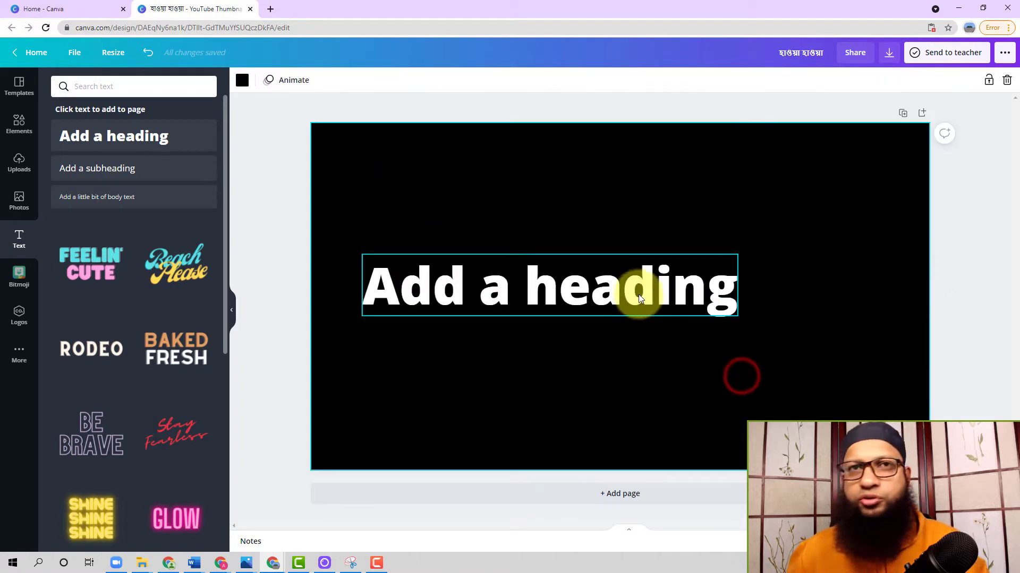
Step: Replace the heading's placeholder text with "হাওয়া" followed by a space
{"action": "double_click", "coordinate": [638, 295]}
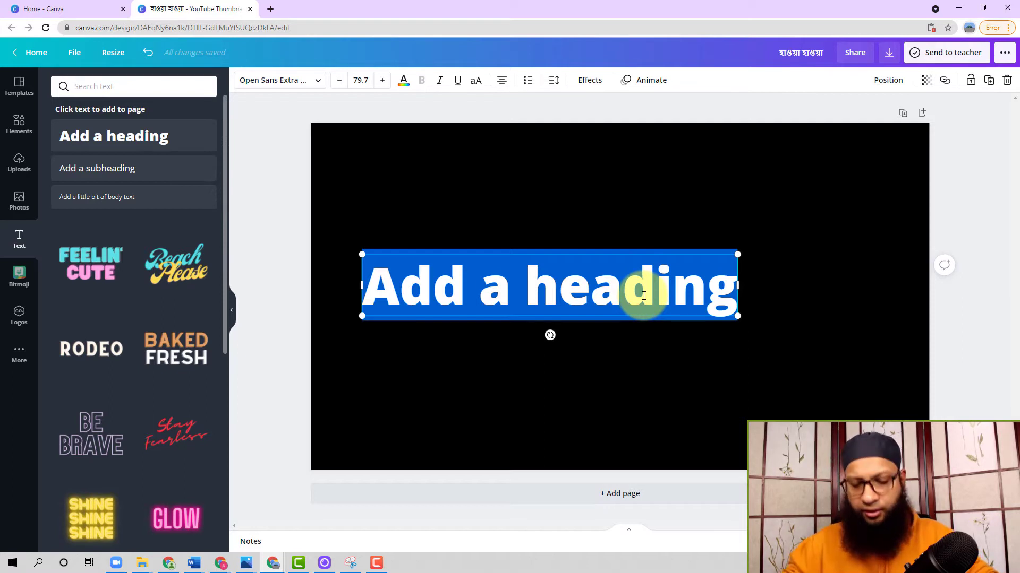
{"action": "type", "text": "হাও"}
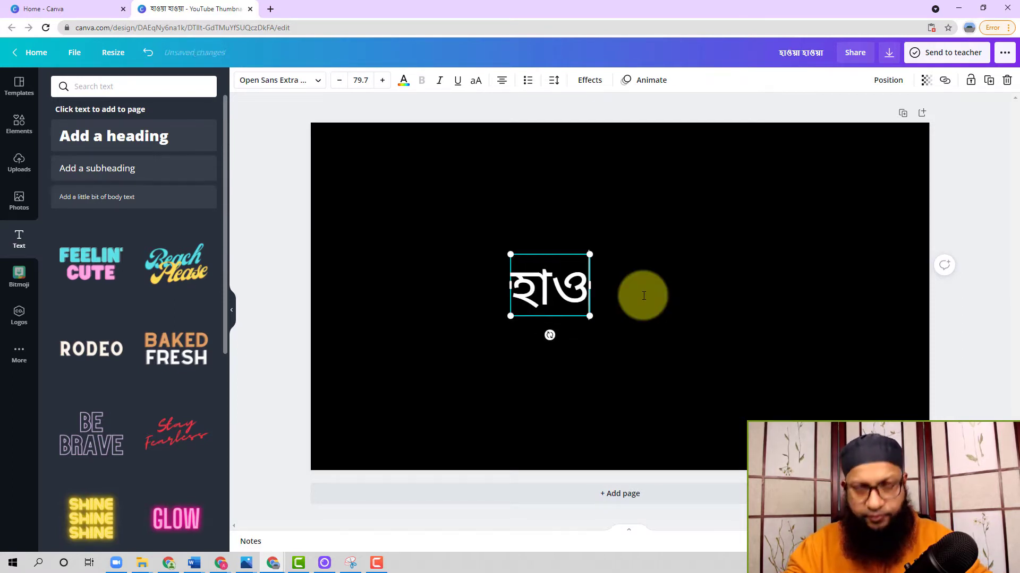
{"action": "type", "text": "য়া "}
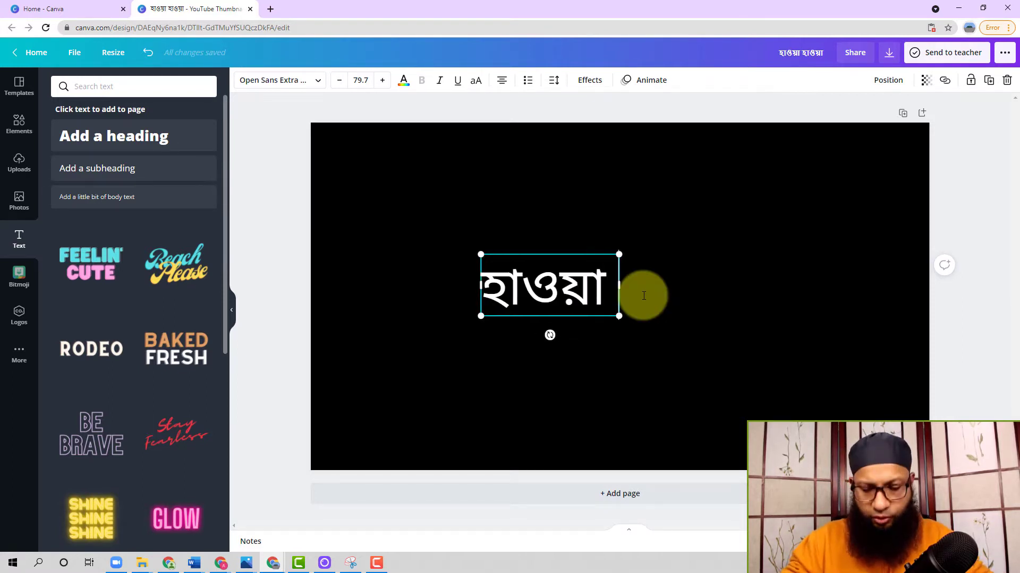
{"action": "type", "text": "যা"}
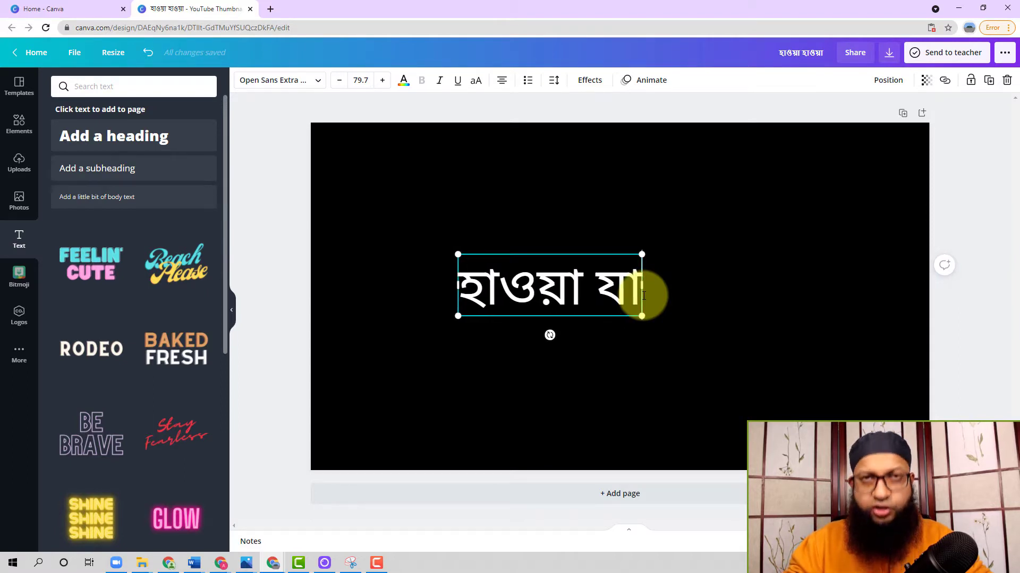
{"action": "type", "text": "ও"}
{"action": "key", "text": "BackSpace"}
{"action": "key", "text": "BackSpace"}
{"action": "key", "text": "BackSpace"}
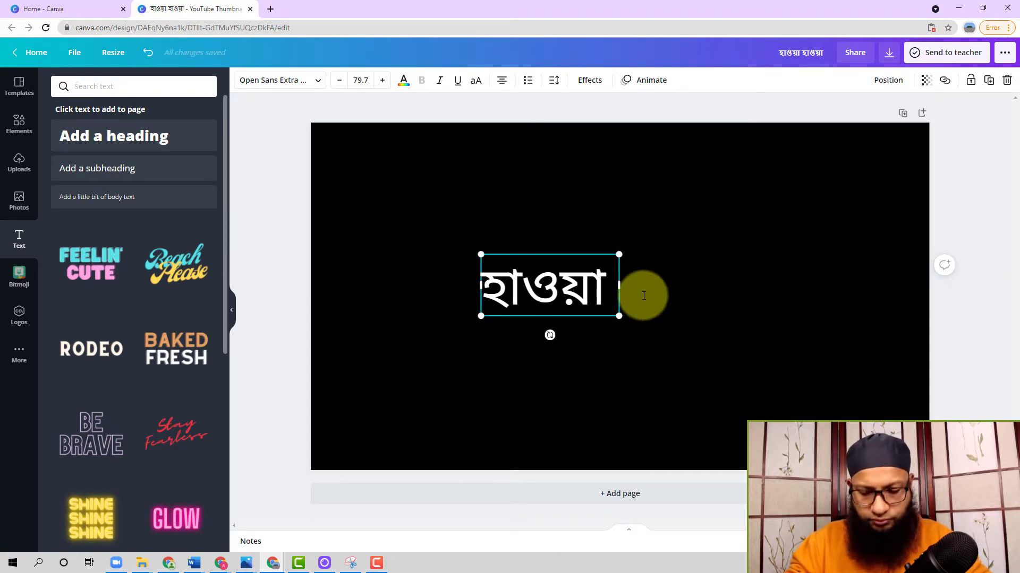
{"action": "type", "text": "জাওয়া"}
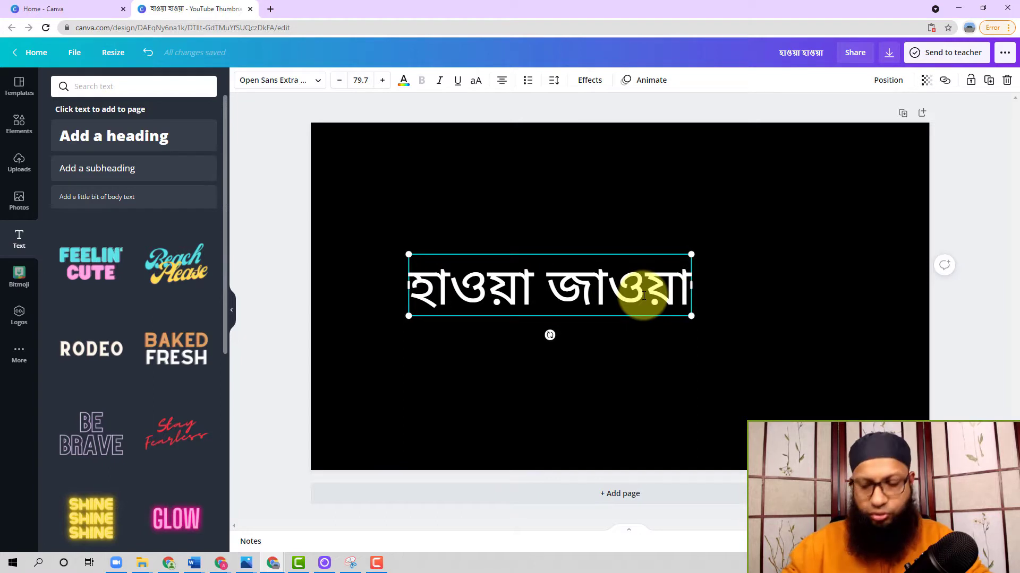
{"action": "key", "text": "BackSpace"}
{"action": "key", "text": "BackSpace"}
{"action": "key", "text": "BackSpace"}
{"action": "key", "text": "BackSpace"}
{"action": "key", "text": "BackSpace"}
{"action": "key", "text": "BackSpace"}
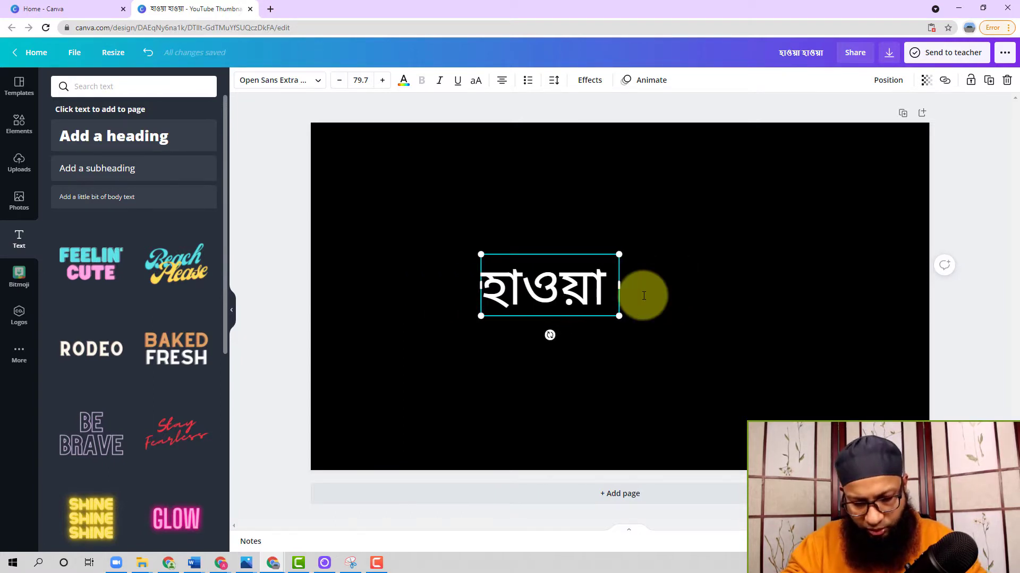
Step: Add a second "হাওয়া" to the heading's first line and "ডিজাইন" as its second line
{"action": "type", "text": "হাও"}
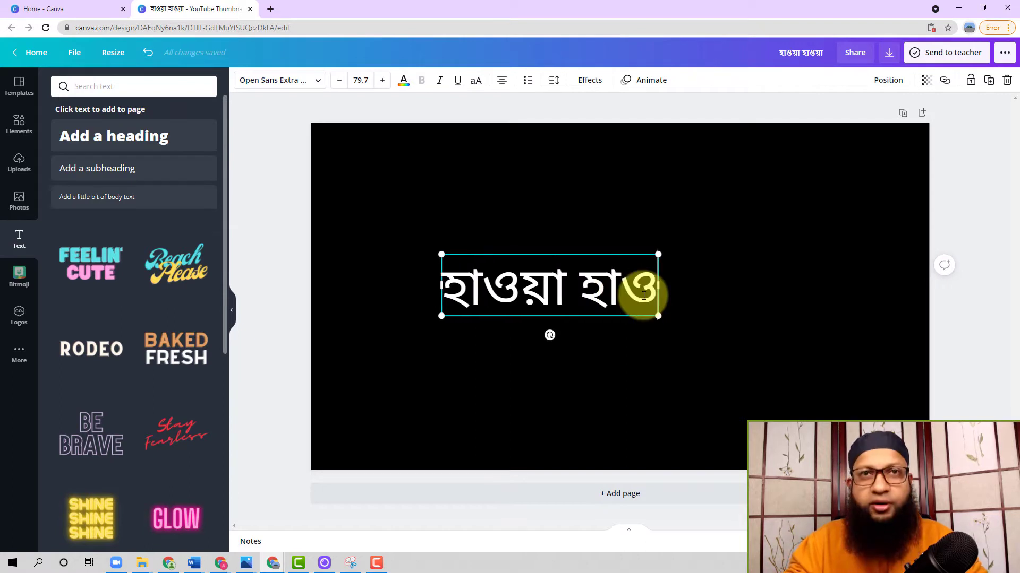
{"action": "type", "text": "য়া"}
{"action": "key", "text": "Return"}
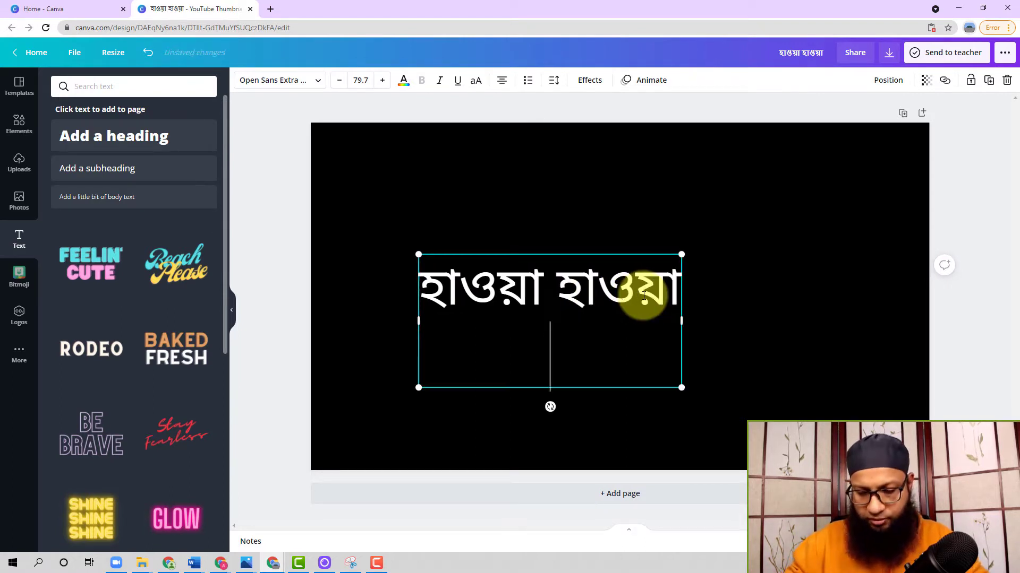
{"action": "type", "text": "ডিজাইন"}
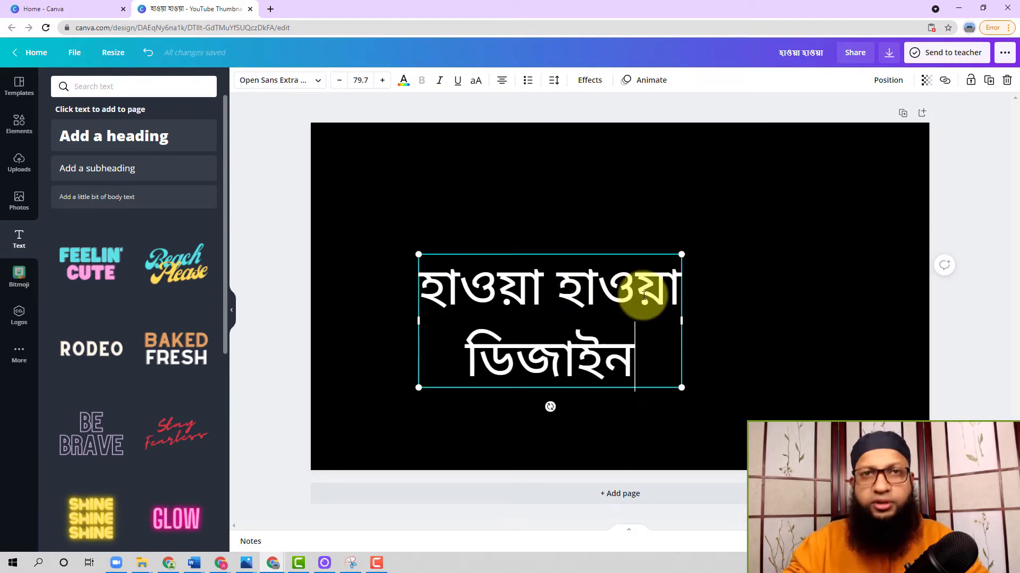
{"action": "left_click", "coordinate": [758, 276]}
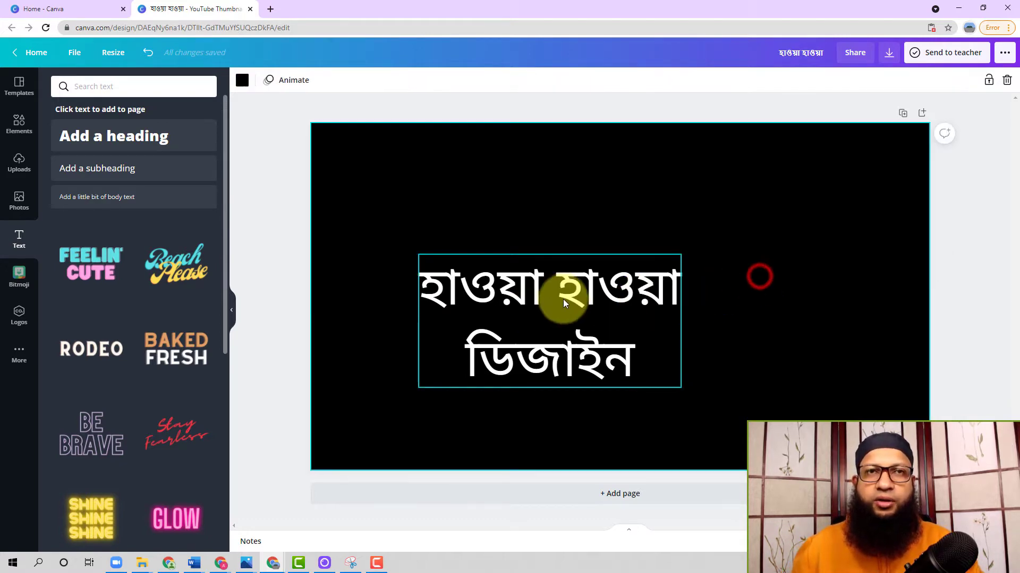
Step: Move the two-line heading towards the upper left of the page
{"action": "left_click_drag", "start_coordinate": [554, 308], "coordinate": [513, 226]}
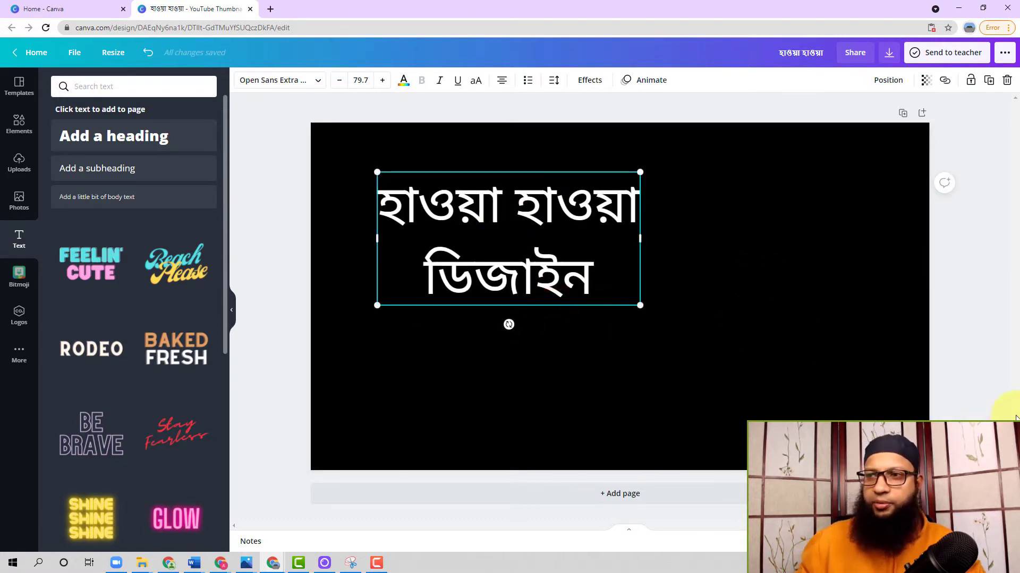
{"action": "left_click", "coordinate": [729, 394]}
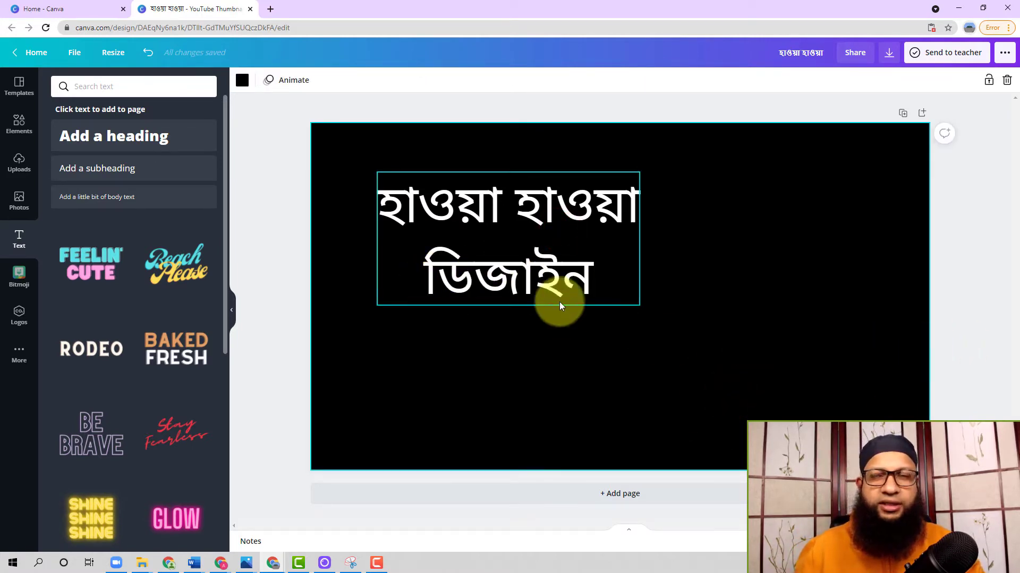
{"action": "left_click_drag", "start_coordinate": [536, 273], "coordinate": [553, 294]}
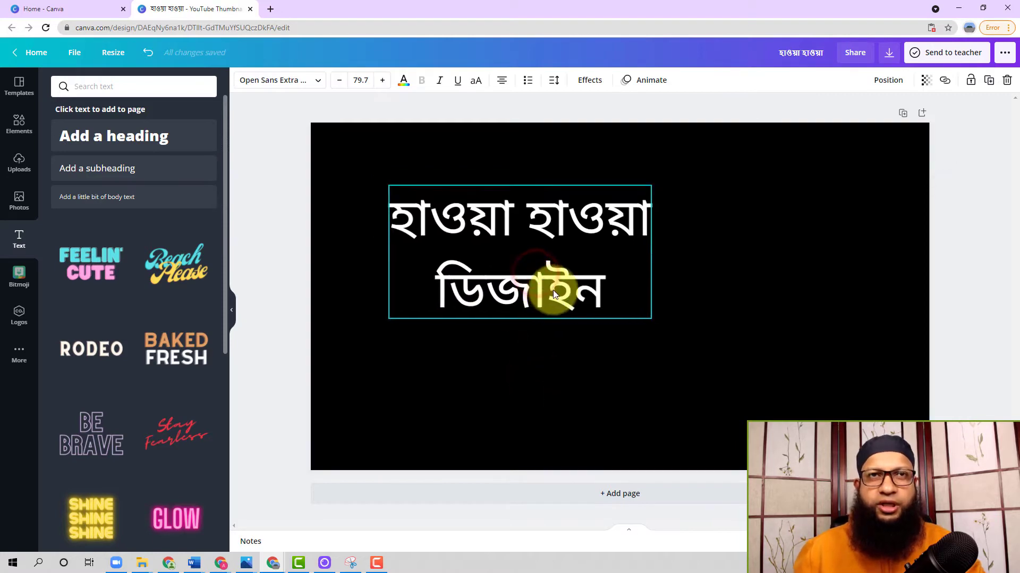
{"action": "left_click", "coordinate": [734, 336]}
Step: Change the heading's font to Noto Serif Bengali from the Bengali fonts
{"action": "left_click", "coordinate": [619, 299]}
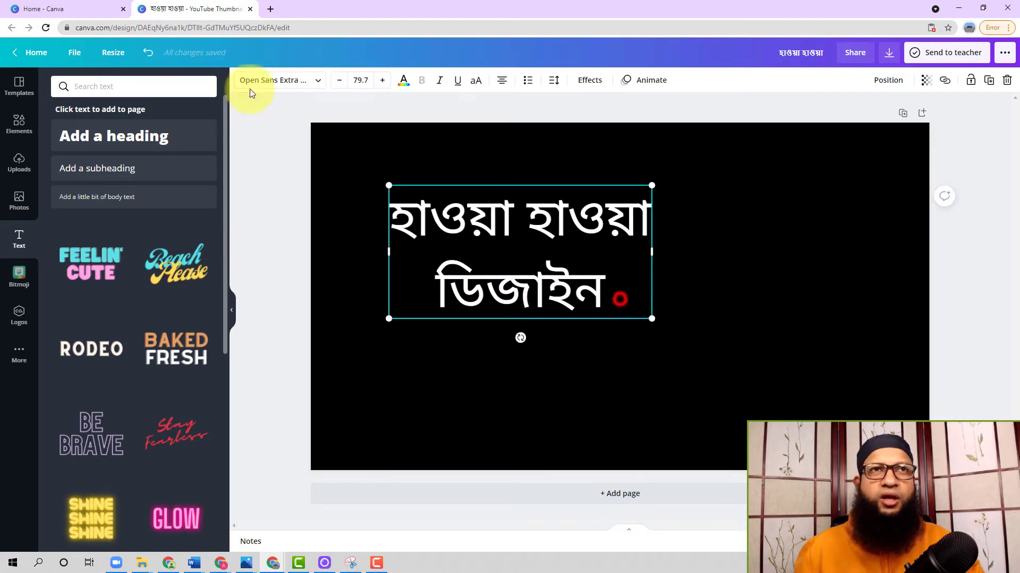
{"action": "left_click", "coordinate": [304, 81]}
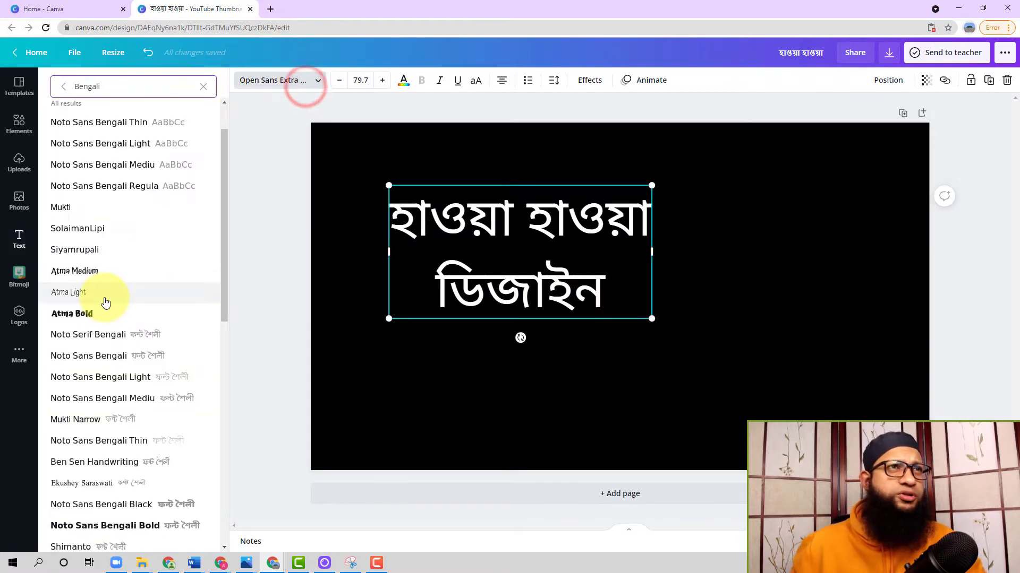
{"action": "scroll", "coordinate": [155, 334], "scroll_direction": "down", "scroll_amount": 10}
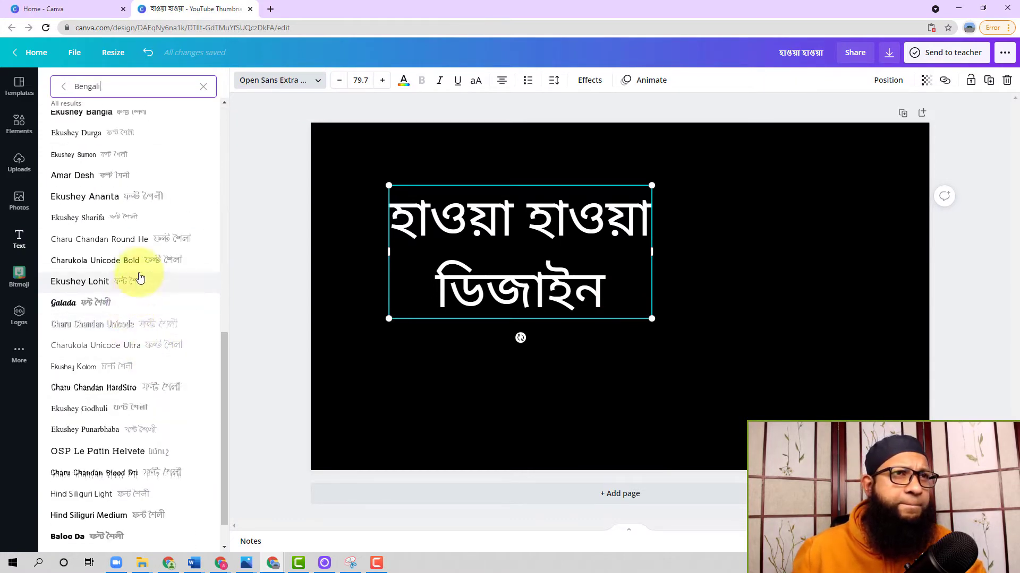
{"action": "scroll", "coordinate": [139, 207], "scroll_direction": "up", "scroll_amount": 3}
{"action": "scroll", "coordinate": [142, 223], "scroll_direction": "up", "scroll_amount": 3}
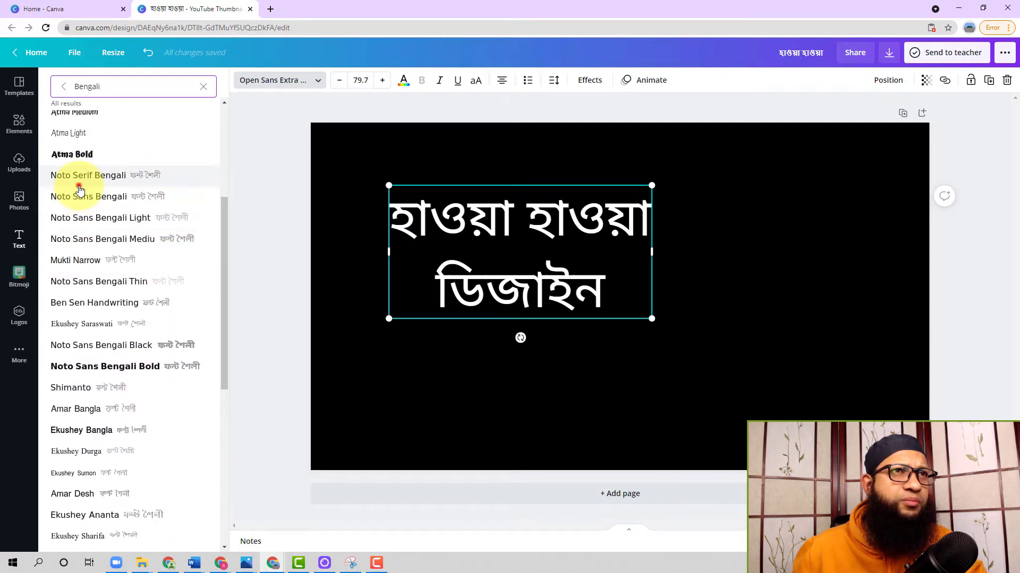
{"action": "left_click", "coordinate": [79, 182]}
{"action": "left_click", "coordinate": [585, 316]}
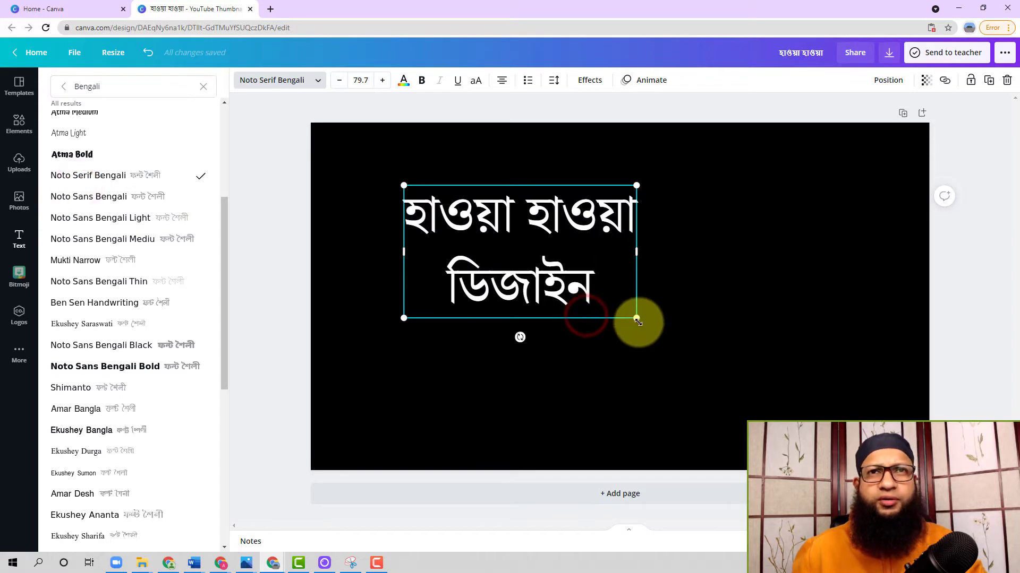
Step: Enlarge the heading to a font size of about 124 and move it closer to the page's upper-left corner
{"action": "left_click_drag", "start_coordinate": [637, 322], "coordinate": [767, 401]}
{"action": "left_click", "coordinate": [835, 353]}
{"action": "left_click_drag", "start_coordinate": [606, 300], "coordinate": [534, 273]}
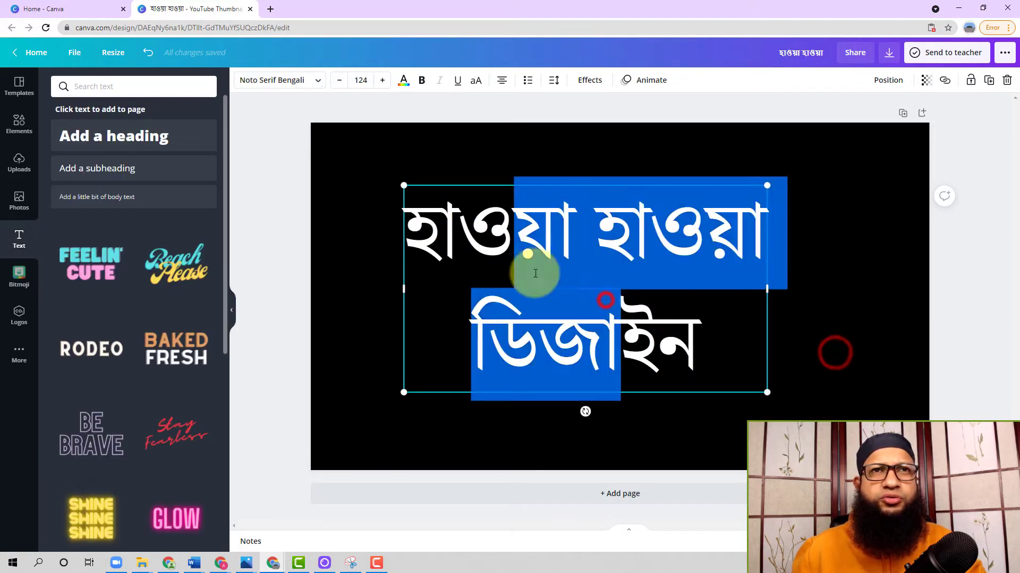
{"action": "left_click", "coordinate": [813, 326]}
{"action": "left_click_drag", "start_coordinate": [569, 307], "coordinate": [512, 266]}
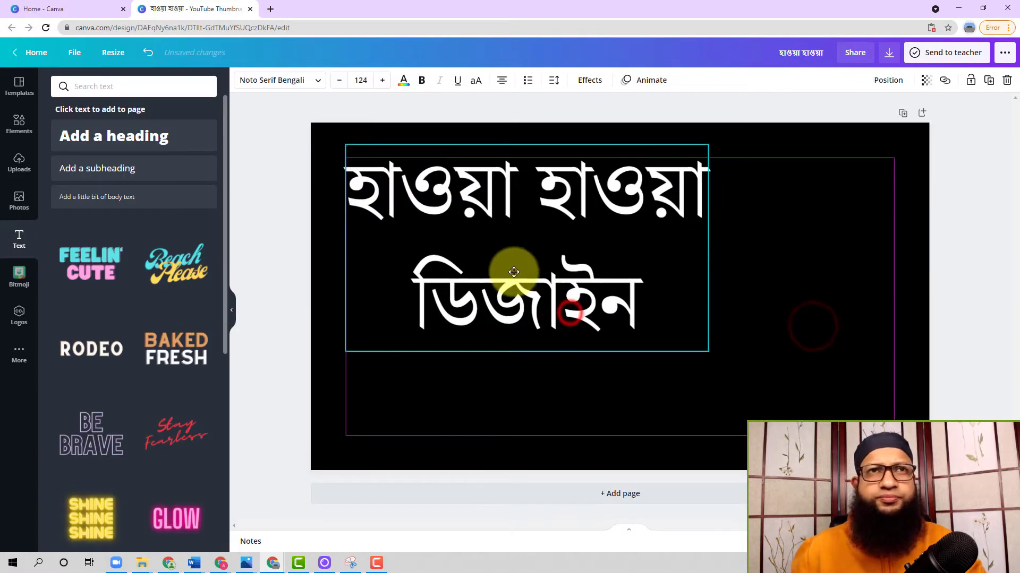
Step: Try bold formatting on the heading text and remove it again
{"action": "left_click", "coordinate": [421, 79]}
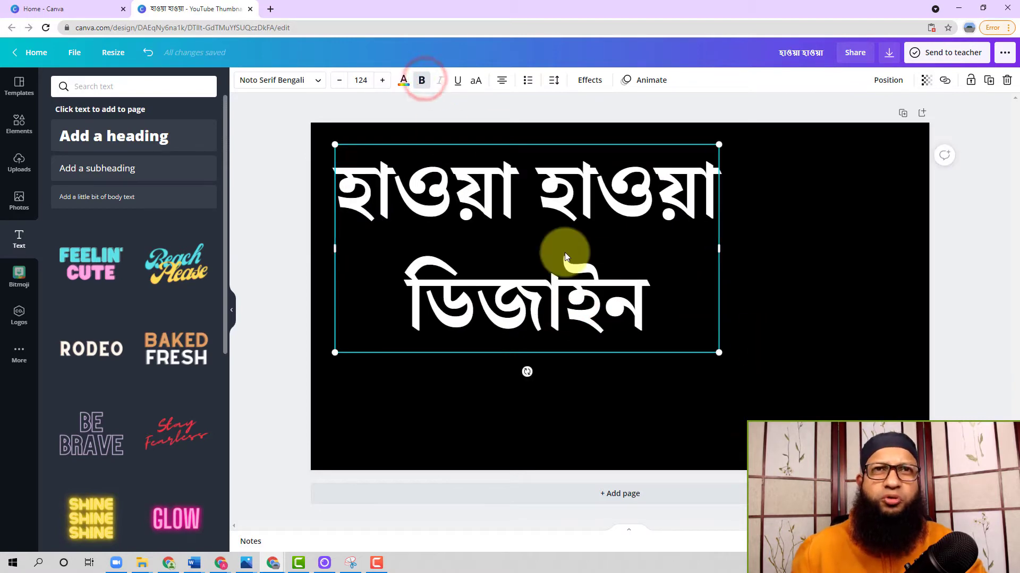
{"action": "left_click", "coordinate": [422, 80]}
{"action": "left_click", "coordinate": [832, 370]}
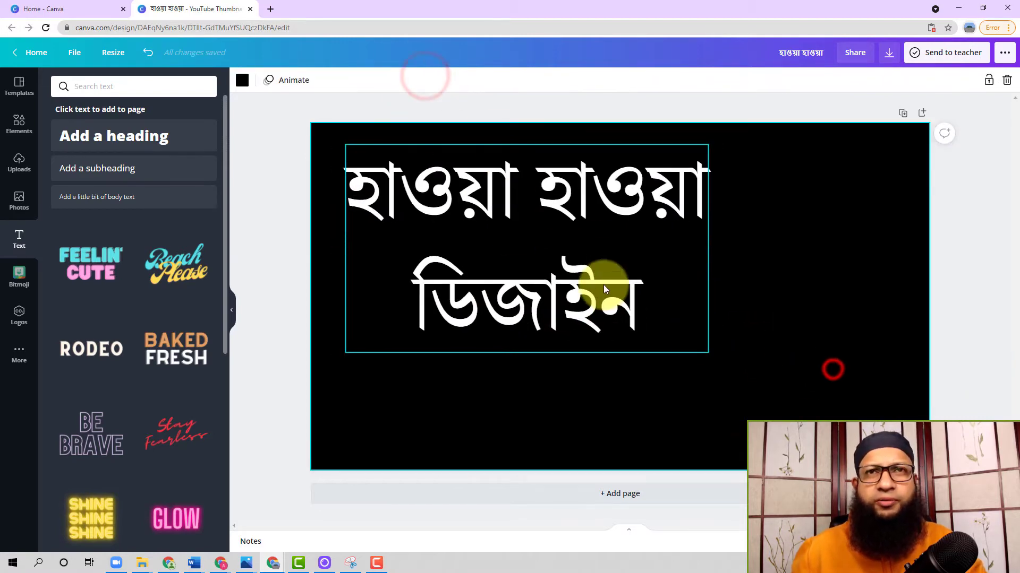
Step: Move the heading slightly down and shrink it to a font size of about 120
{"action": "left_click_drag", "start_coordinate": [603, 285], "coordinate": [609, 318]}
{"action": "left_click_drag", "start_coordinate": [713, 385], "coordinate": [704, 378]}
{"action": "left_click", "coordinate": [776, 359]}
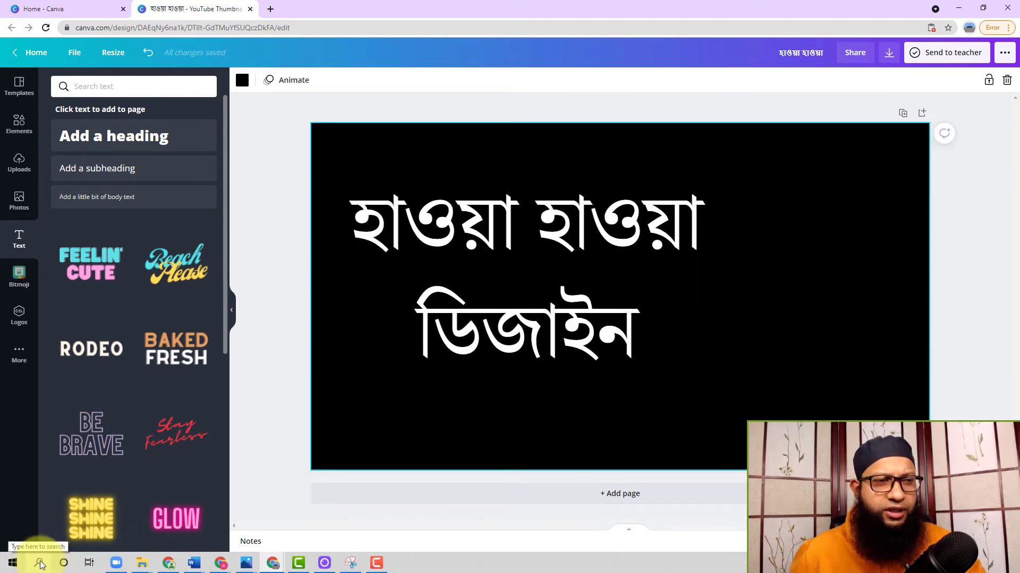
{"action": "left_click", "coordinate": [447, 306]}
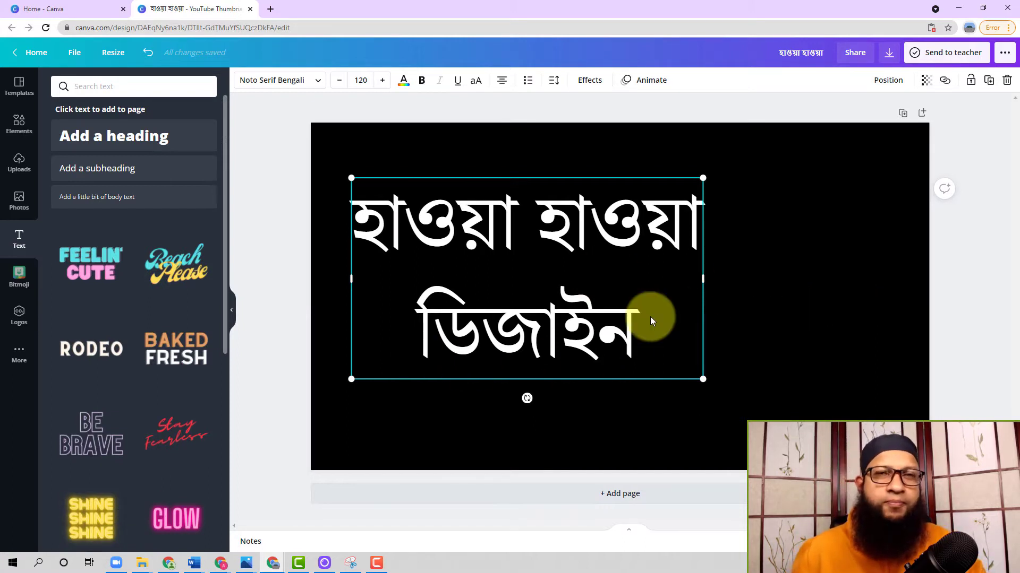
{"action": "left_click", "coordinate": [291, 339]}
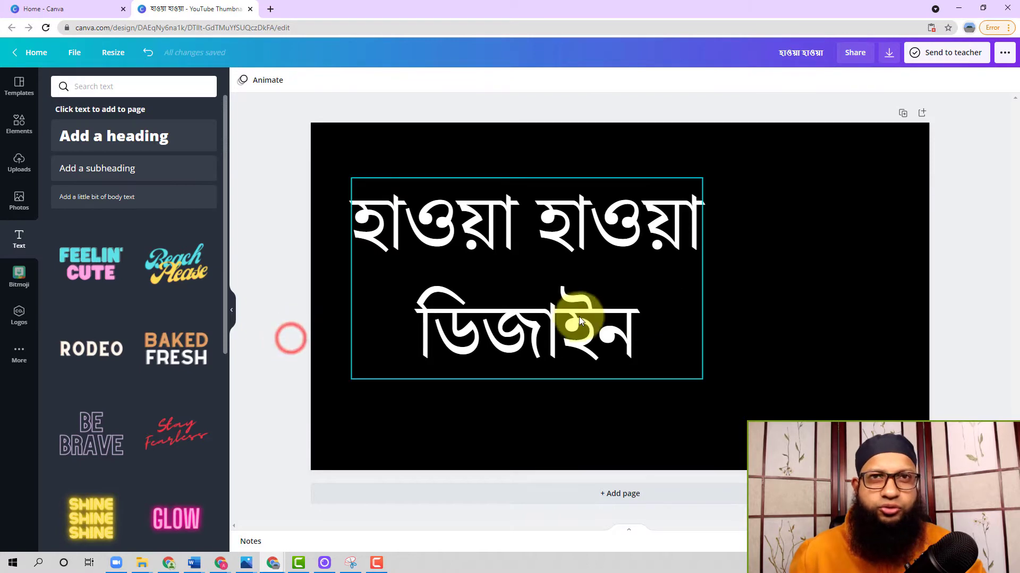
Step: Search Windows for "sni" and open the Snipping Tool
{"action": "left_click", "coordinate": [34, 562]}
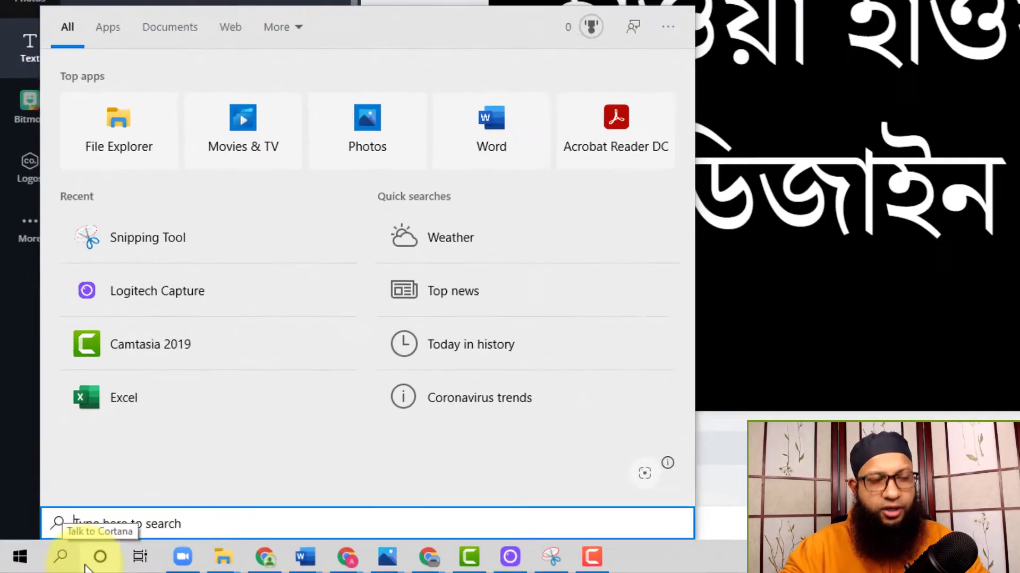
{"action": "type", "text": "sni"}
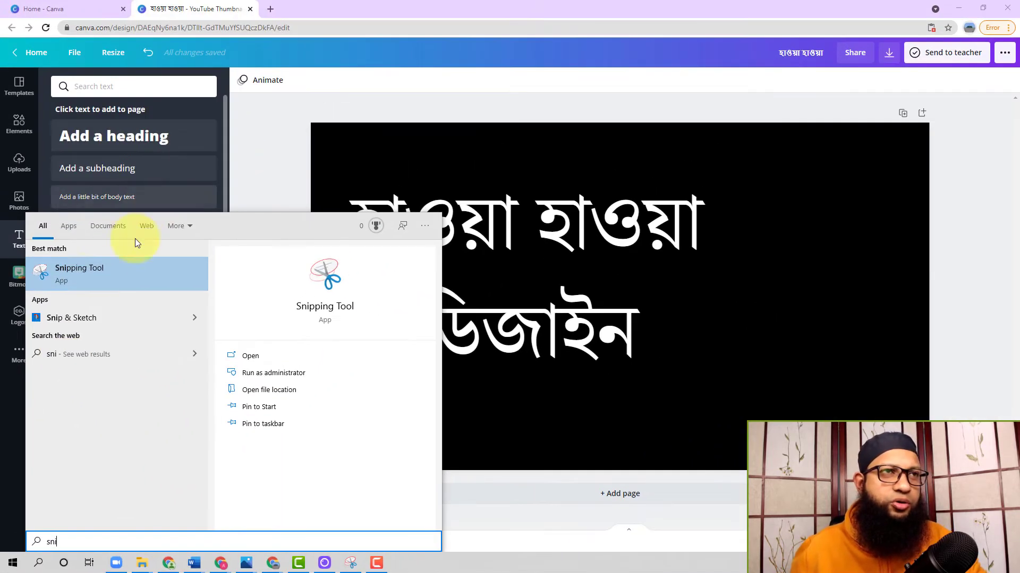
{"action": "left_click", "coordinate": [90, 278]}
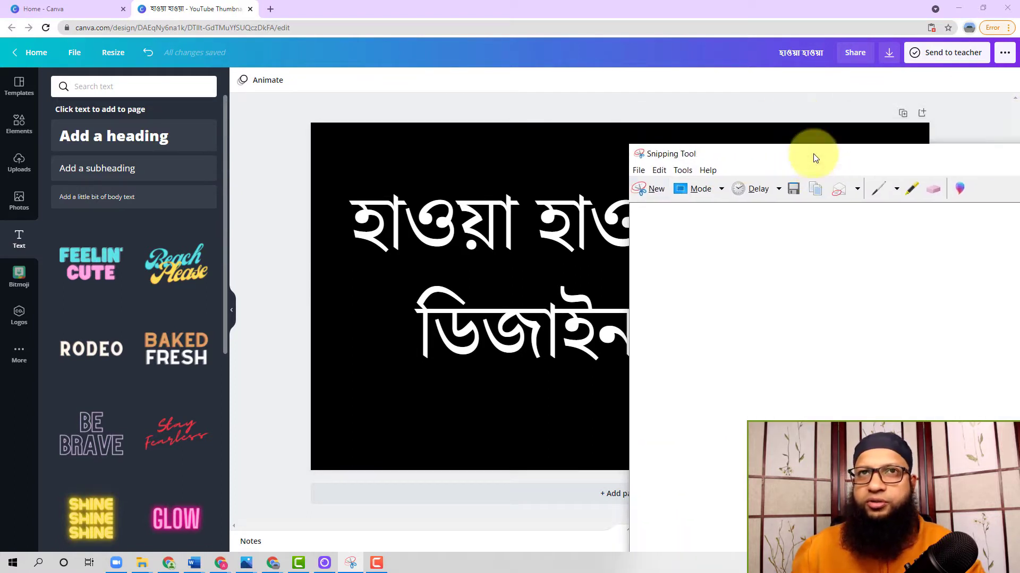
Step: Snip a rectangular area around the Bengali heading on its black background and copy the capture to the clipboard
{"action": "left_click_drag", "start_coordinate": [807, 153], "coordinate": [449, 142]}
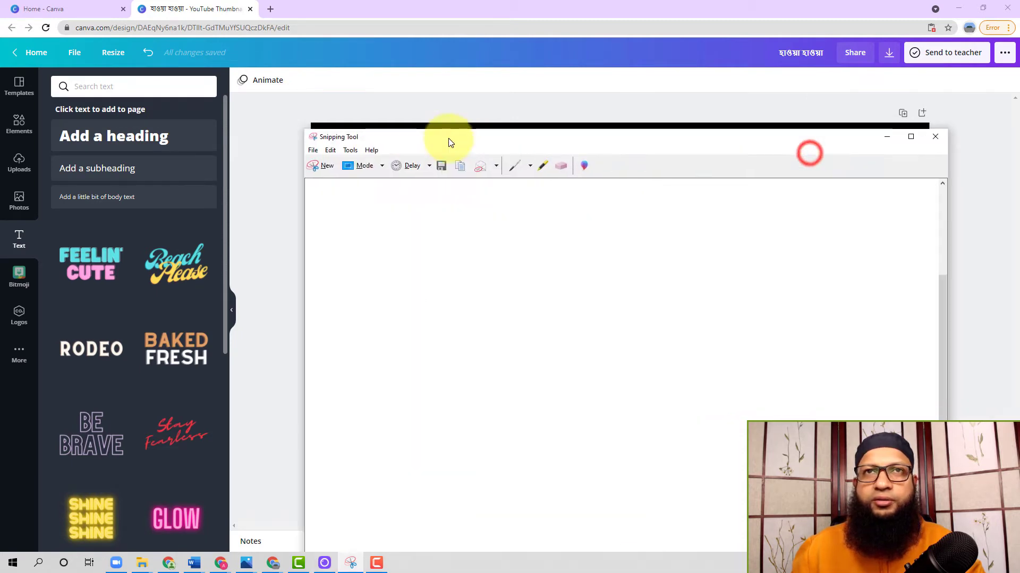
{"action": "left_click", "coordinate": [315, 168]}
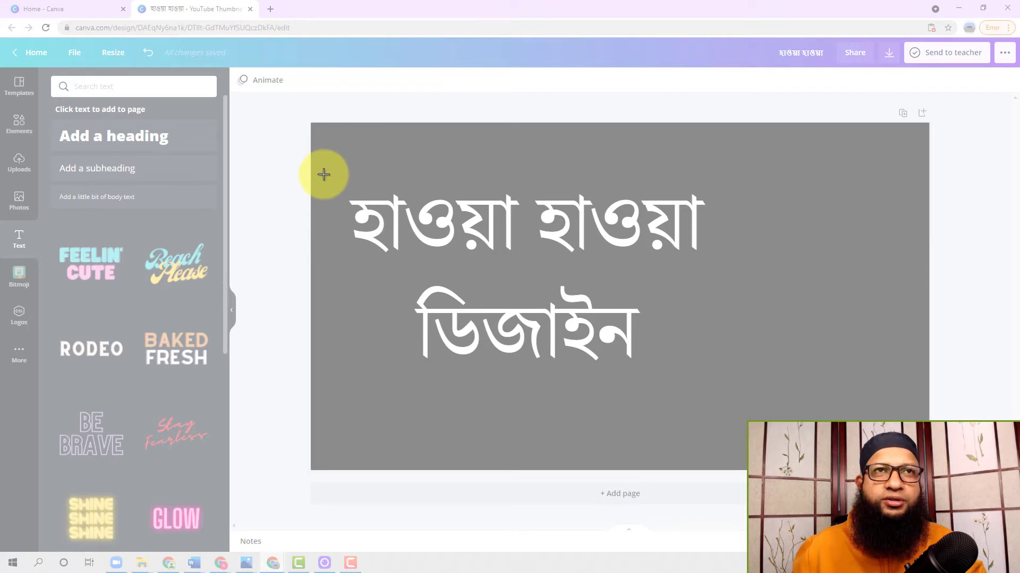
{"action": "left_click_drag", "start_coordinate": [323, 175], "coordinate": [785, 391]}
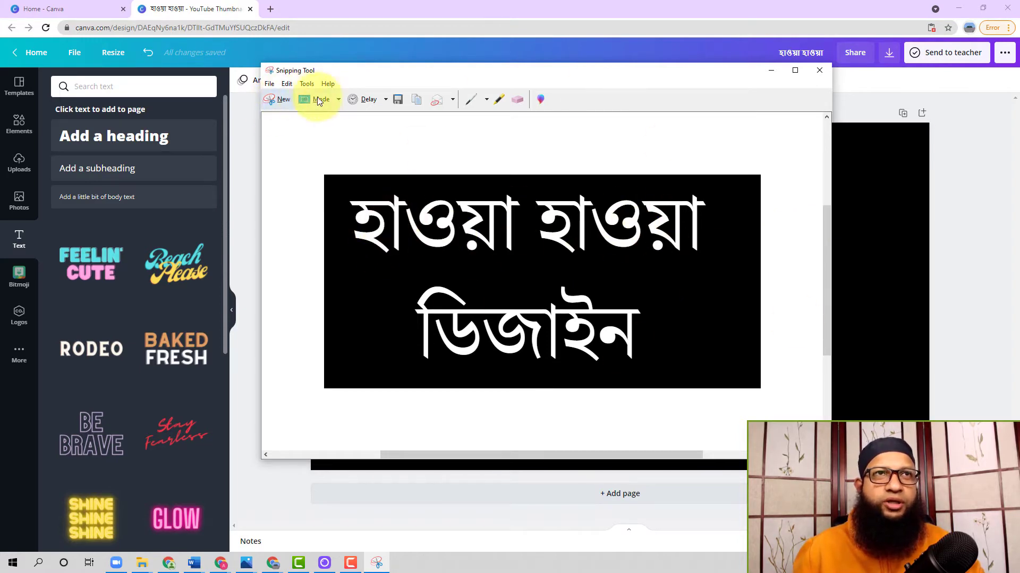
{"action": "left_click", "coordinate": [417, 99]}
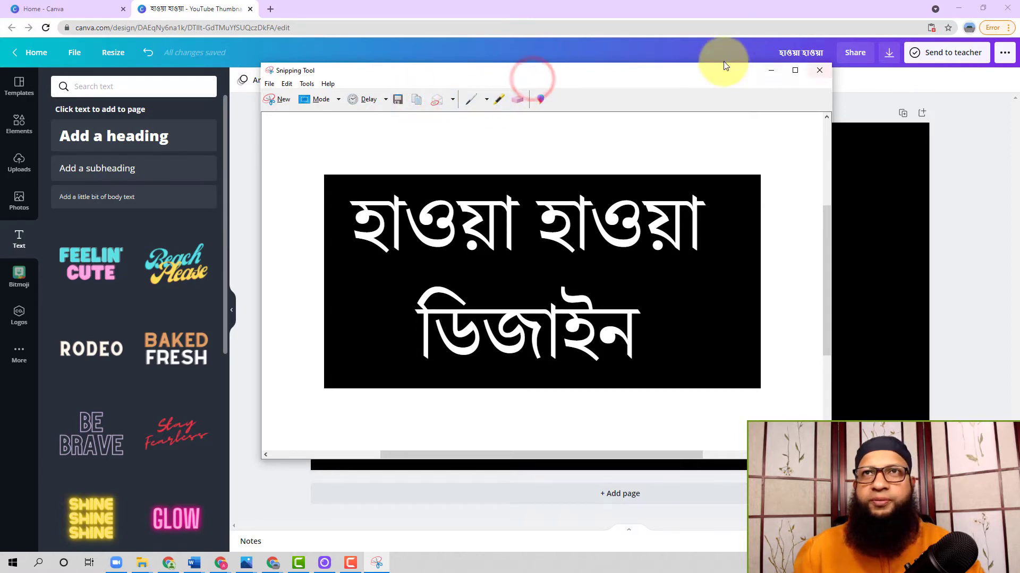
{"action": "mouse_move", "coordinate": [724, 77]}
{"action": "left_mouse_down"}
{"action": "mouse_move", "coordinate": [1019, 165]}
{"action": "mouse_move", "coordinate": [1019, 175]}
{"action": "left_mouse_up"}
Step: Delete the heading text in Canva and paste the copied snip onto the page in its place
{"action": "left_click", "coordinate": [537, 266]}
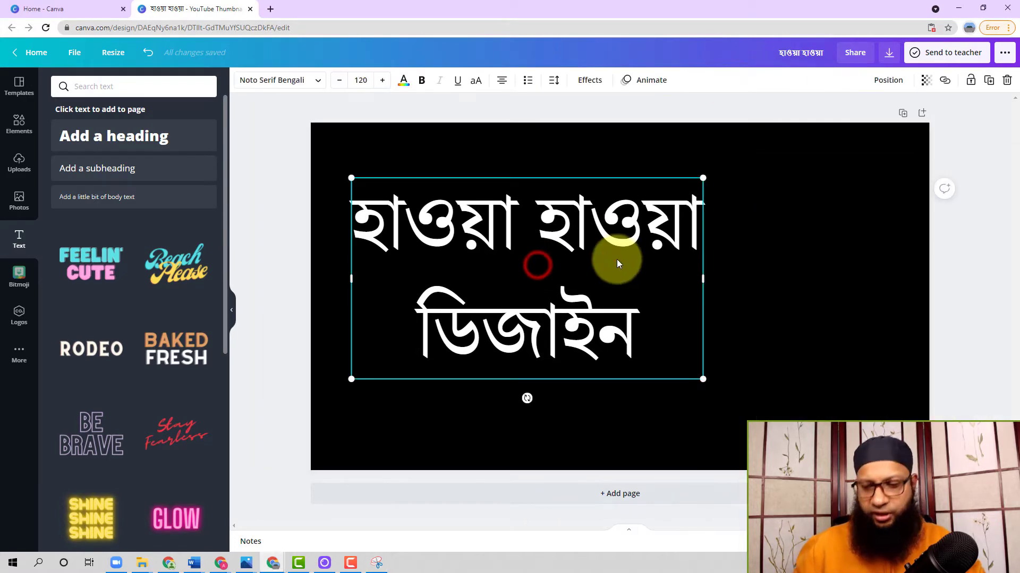
{"action": "key", "text": "Delete"}
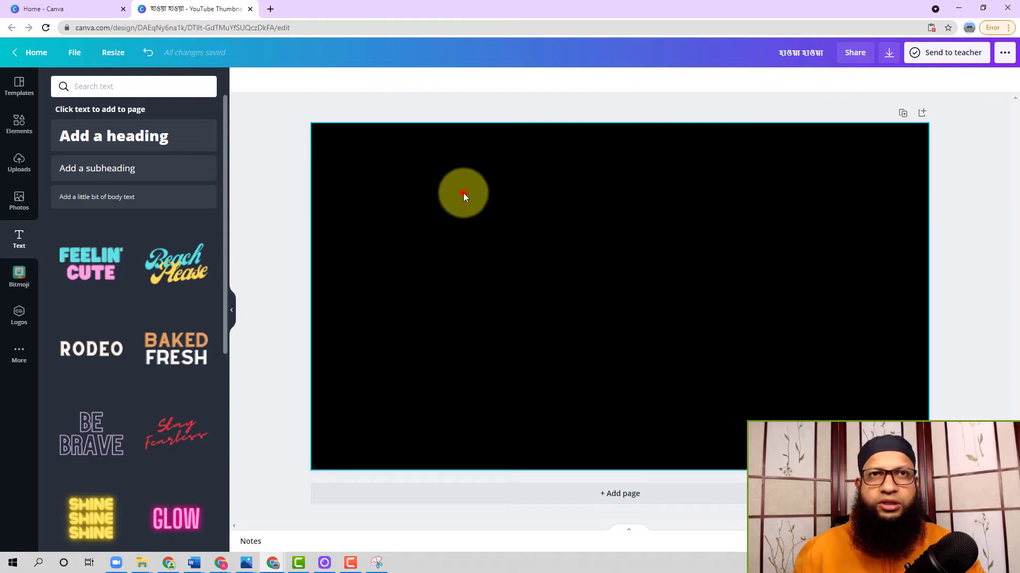
{"action": "left_click", "coordinate": [463, 195]}
{"action": "key", "text": "ctrl+v"}
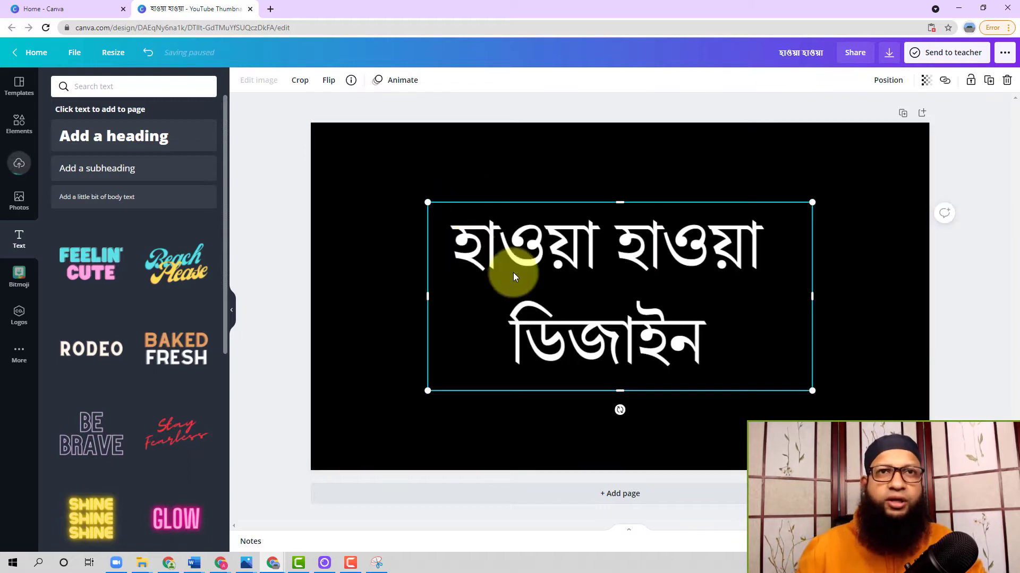
Step: Move the pasted snip image towards the page's upper-left corner
{"action": "left_click", "coordinate": [853, 349]}
{"action": "left_click_drag", "start_coordinate": [667, 311], "coordinate": [572, 269]}
{"action": "left_click", "coordinate": [843, 343]}
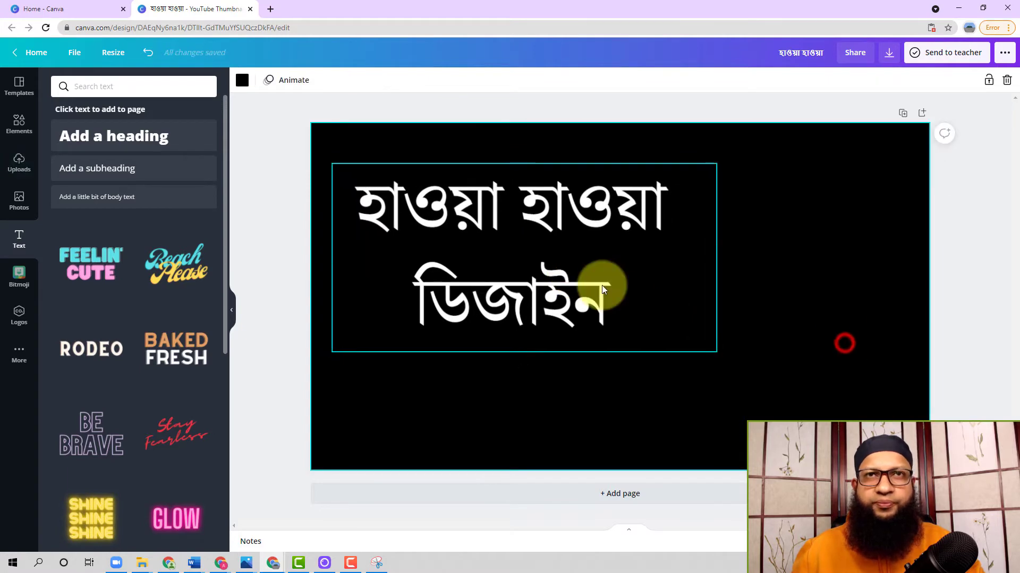
{"action": "left_click", "coordinate": [601, 285]}
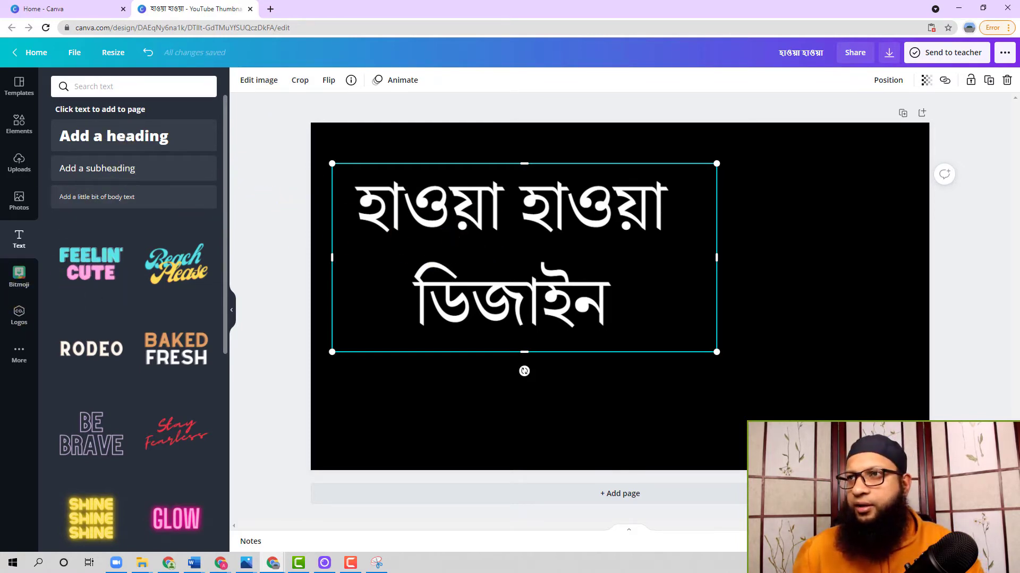
Step: Examine the finished sample thumbnail Copy of HELLO (2).png in the Photos window and return to the Canva design
{"action": "left_click_drag", "start_coordinate": [1019, 80], "coordinate": [535, 85]}
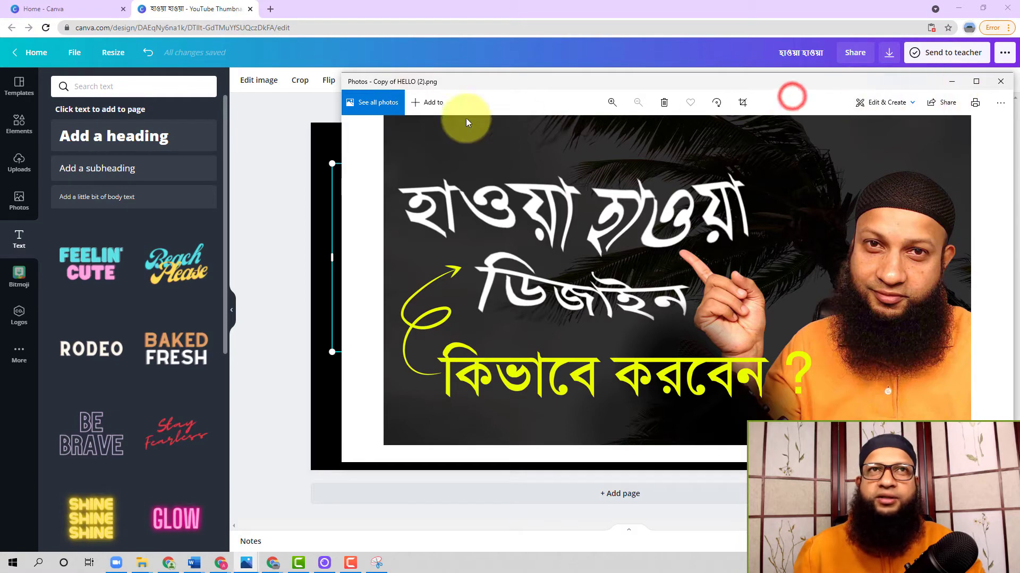
{"action": "left_click_drag", "start_coordinate": [484, 80], "coordinate": [1019, 123]}
{"action": "left_click", "coordinate": [825, 260]}
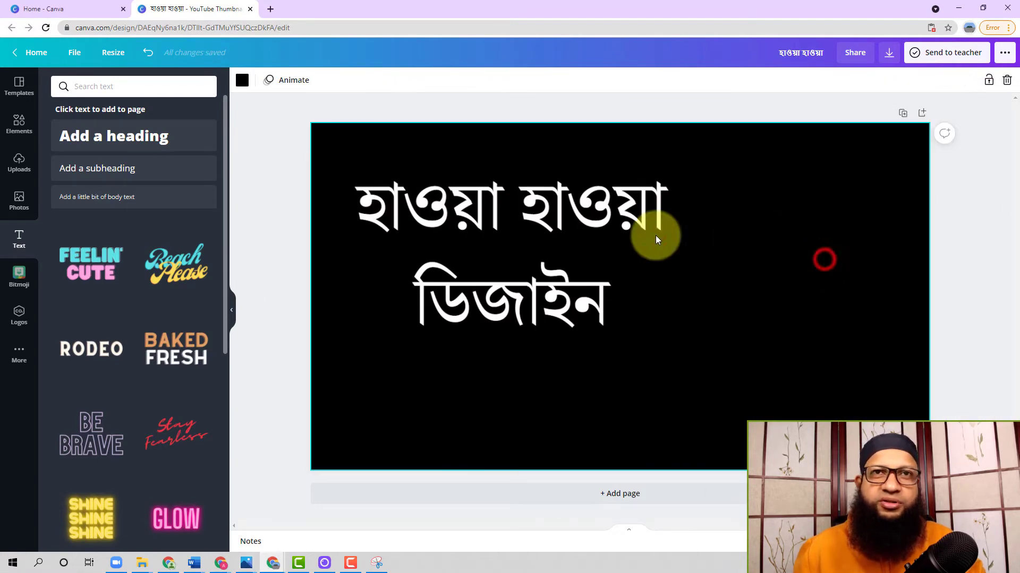
Step: Try the Liquify effect's Wobble style on the pasted snip image
{"action": "left_click", "coordinate": [471, 255]}
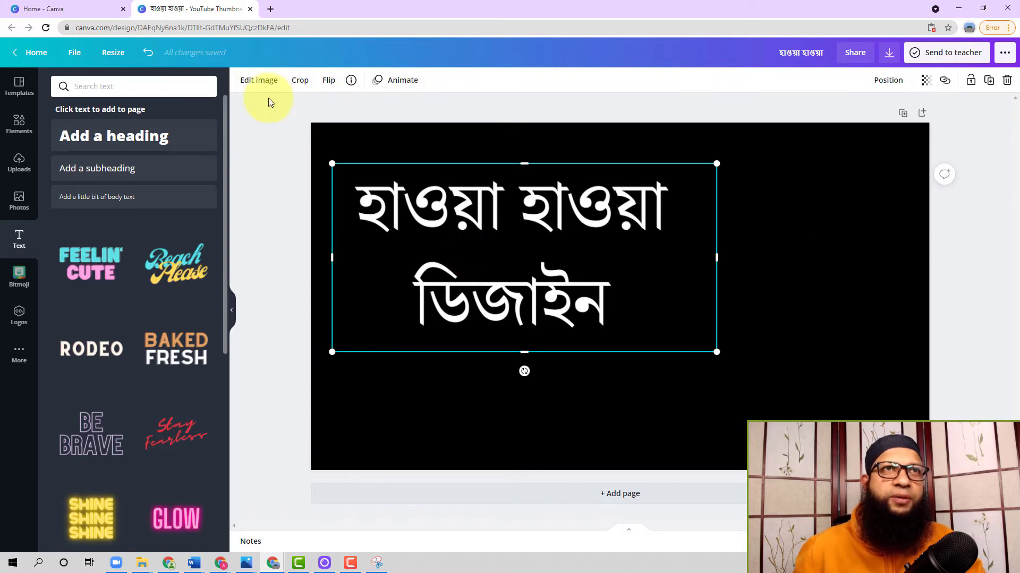
{"action": "left_click", "coordinate": [259, 81]}
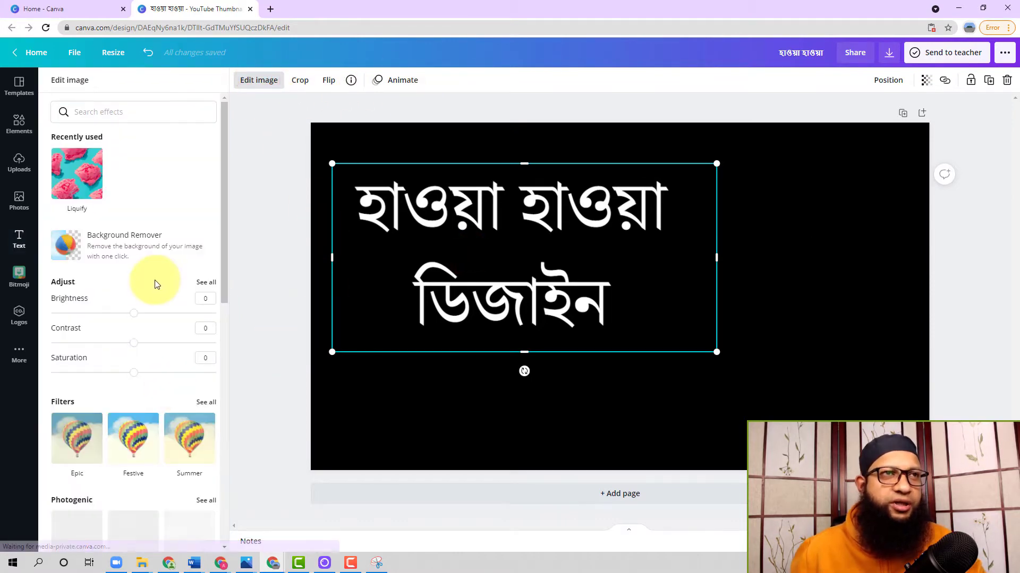
{"action": "scroll", "coordinate": [146, 282], "scroll_direction": "down", "scroll_amount": 1}
{"action": "scroll", "coordinate": [142, 285], "scroll_direction": "down", "scroll_amount": 8}
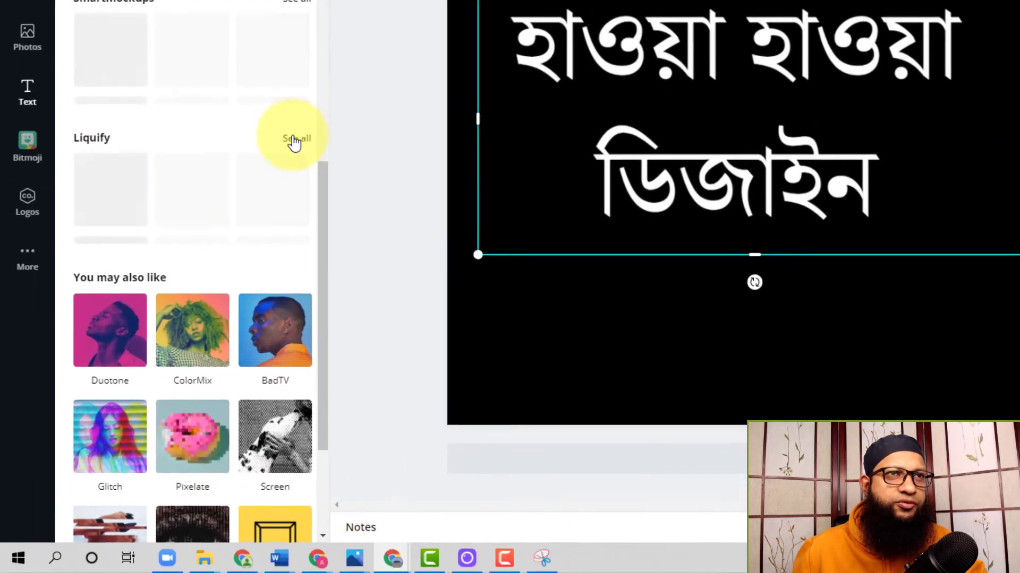
{"action": "left_click", "coordinate": [207, 273]}
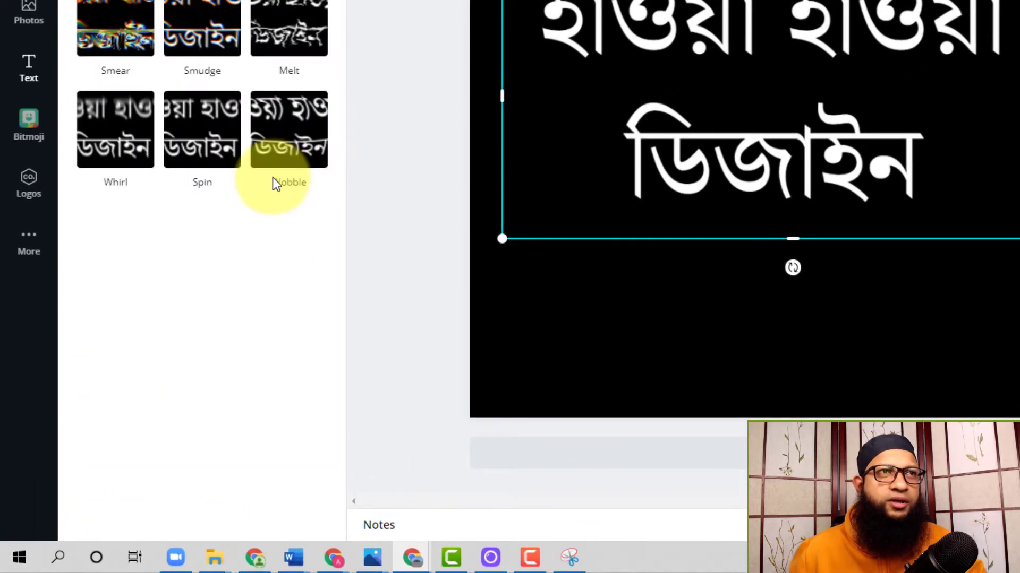
{"action": "left_click", "coordinate": [296, 139]}
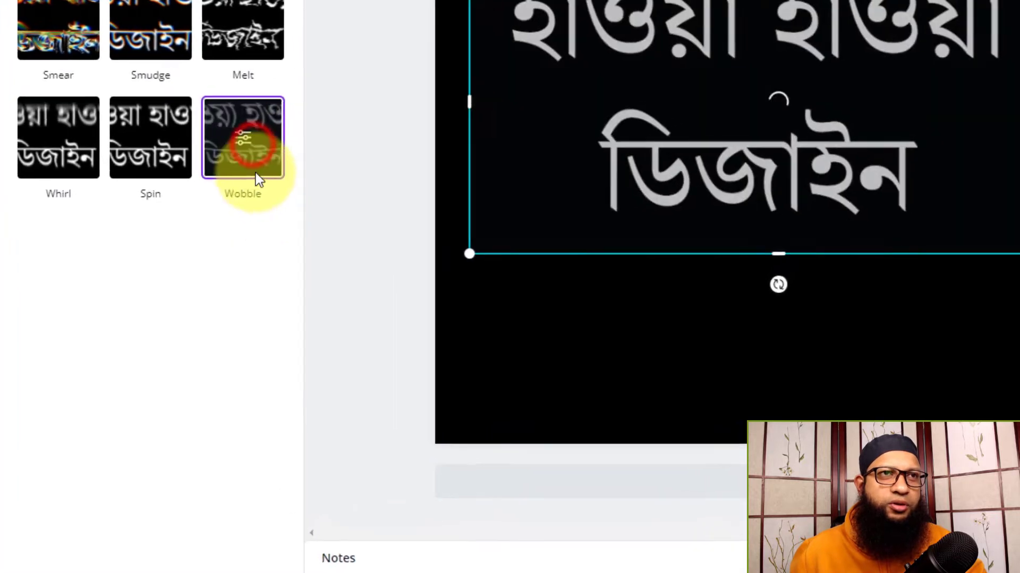
{"action": "left_click", "coordinate": [767, 79]}
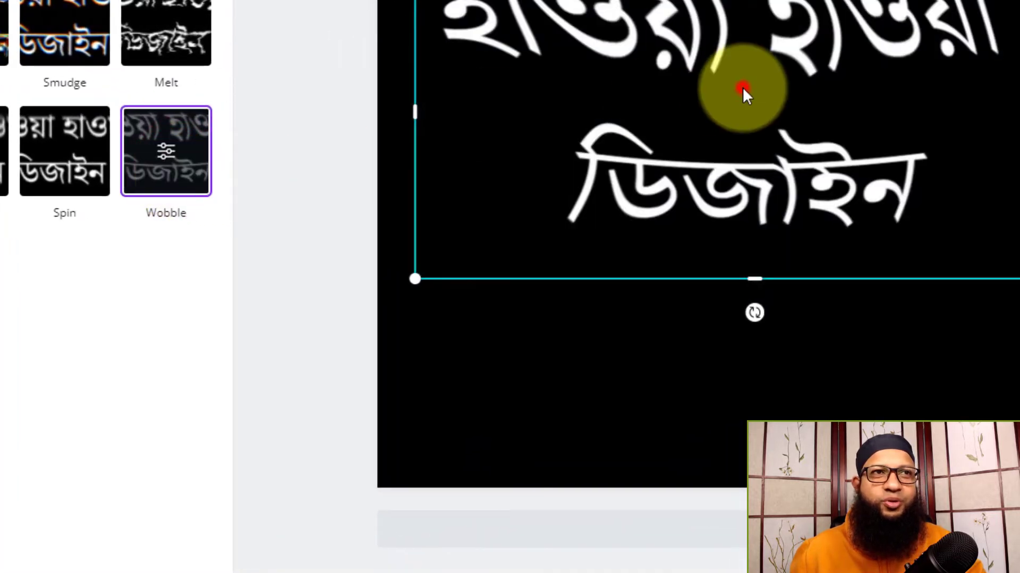
Step: Experiment with the Wobble settings on the image, trying an amount of 0.05 and sizes 6 and 7
{"action": "left_click", "coordinate": [170, 158]}
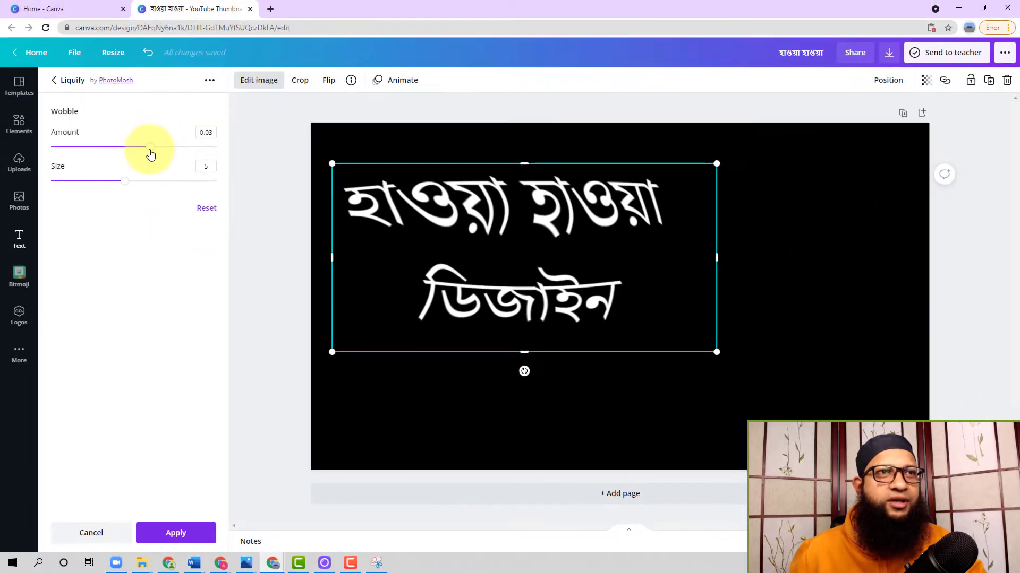
{"action": "left_click_drag", "start_coordinate": [150, 149], "coordinate": [135, 153]}
{"action": "left_click_drag", "start_coordinate": [177, 161], "coordinate": [220, 155]}
{"action": "left_click_drag", "start_coordinate": [129, 185], "coordinate": [156, 198]}
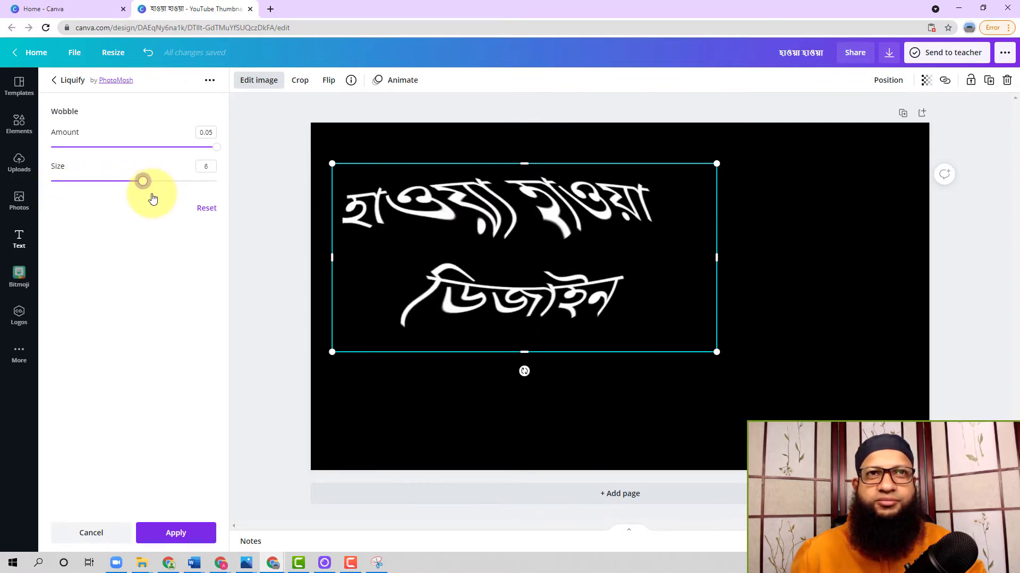
{"action": "mouse_move", "coordinate": [170, 206]}
{"action": "left_mouse_down"}
{"action": "mouse_move", "coordinate": [232, 214]}
{"action": "mouse_move", "coordinate": [163, 223]}
{"action": "left_mouse_up"}
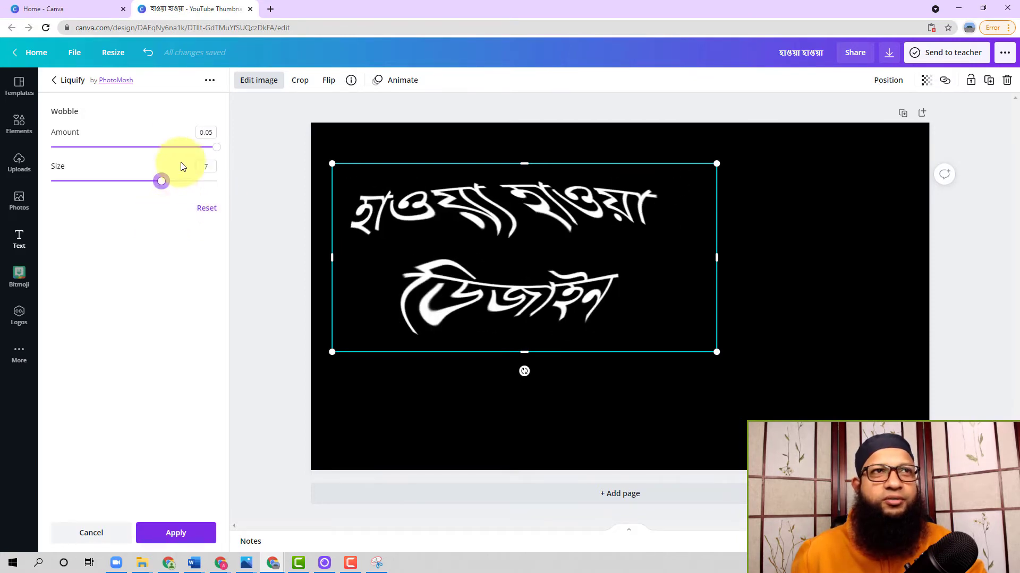
{"action": "left_click_drag", "start_coordinate": [217, 148], "coordinate": [196, 154]}
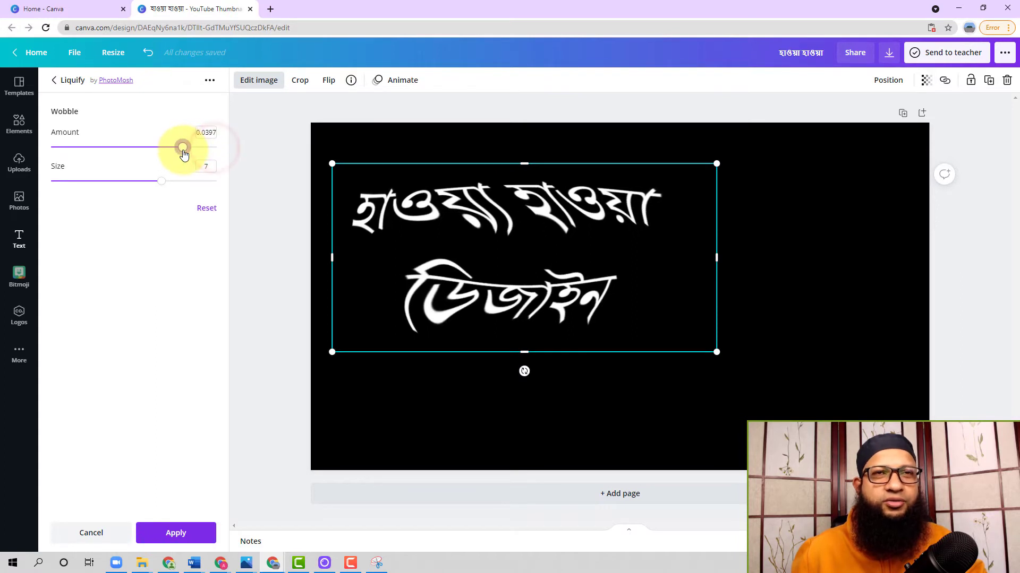
{"action": "left_click_drag", "start_coordinate": [162, 190], "coordinate": [146, 190]}
{"action": "left_click", "coordinate": [778, 250]}
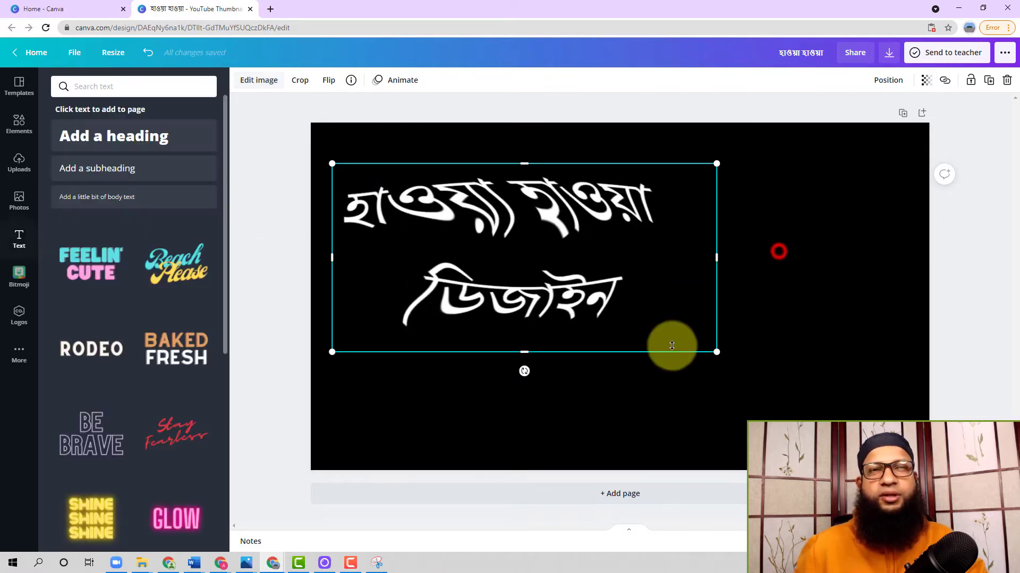
{"action": "left_click", "coordinate": [707, 414]}
{"action": "left_click", "coordinate": [572, 247]}
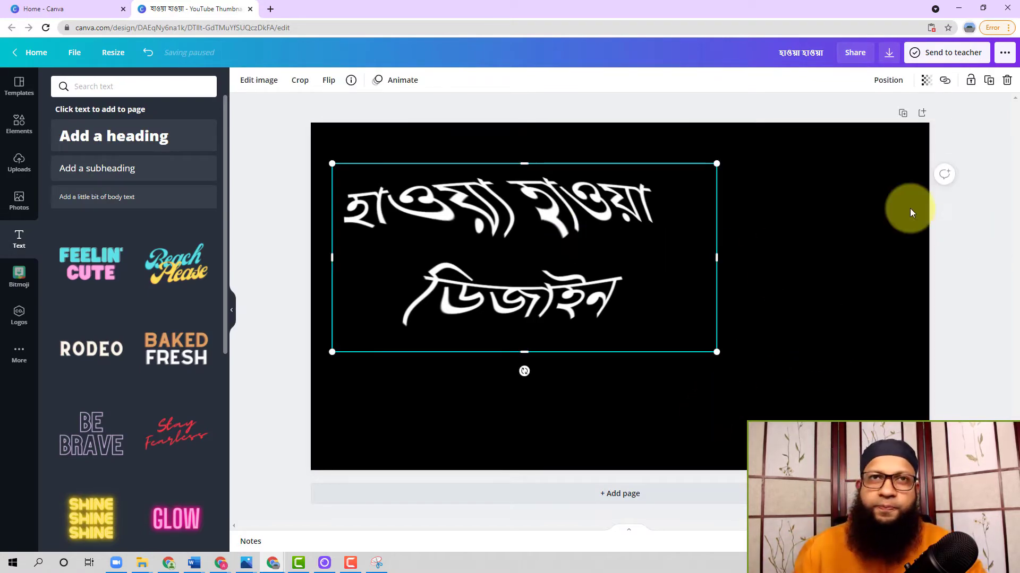
{"action": "left_click", "coordinate": [807, 239]}
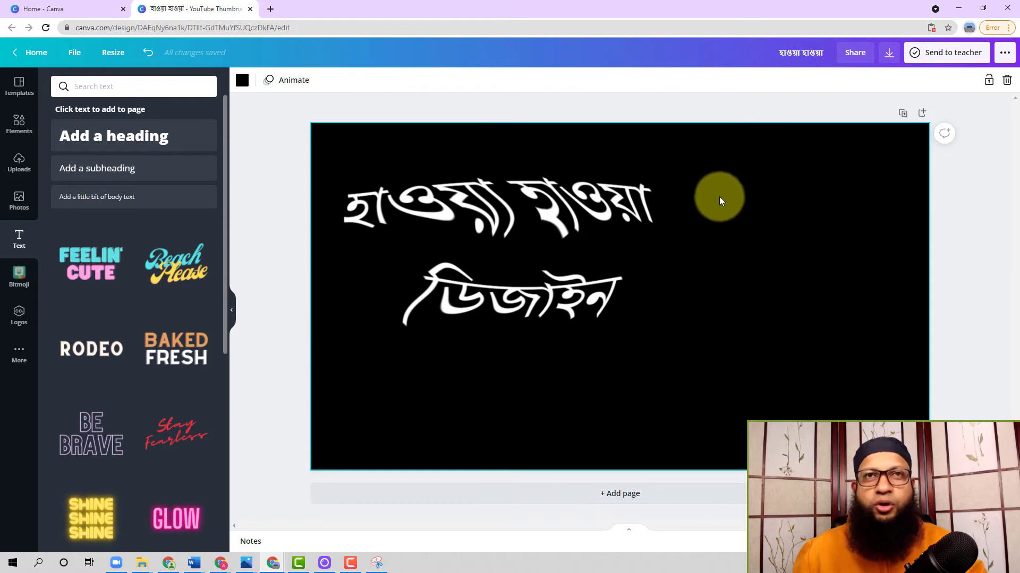
{"action": "left_click", "coordinate": [597, 212]}
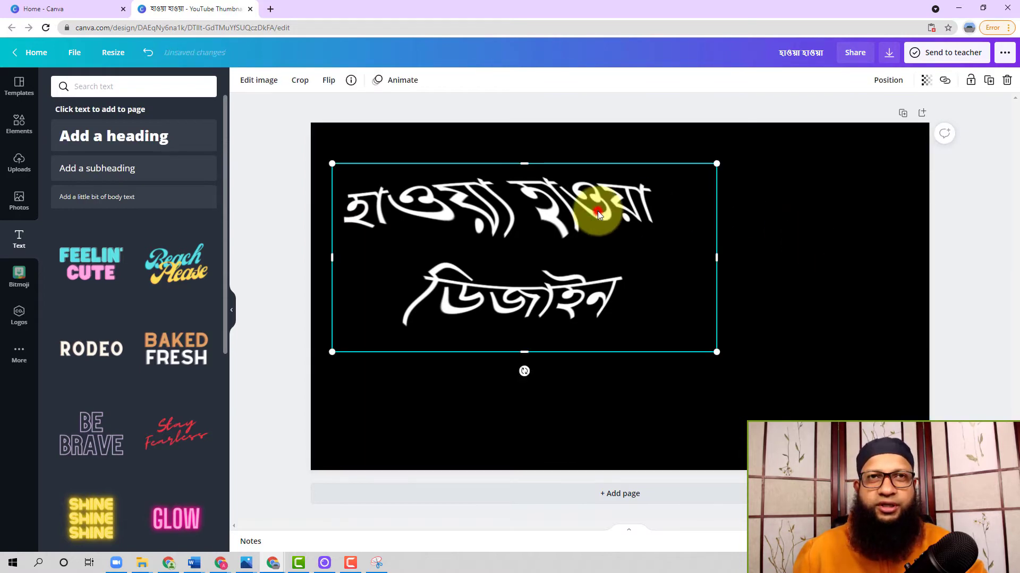
{"action": "left_click", "coordinate": [617, 247]}
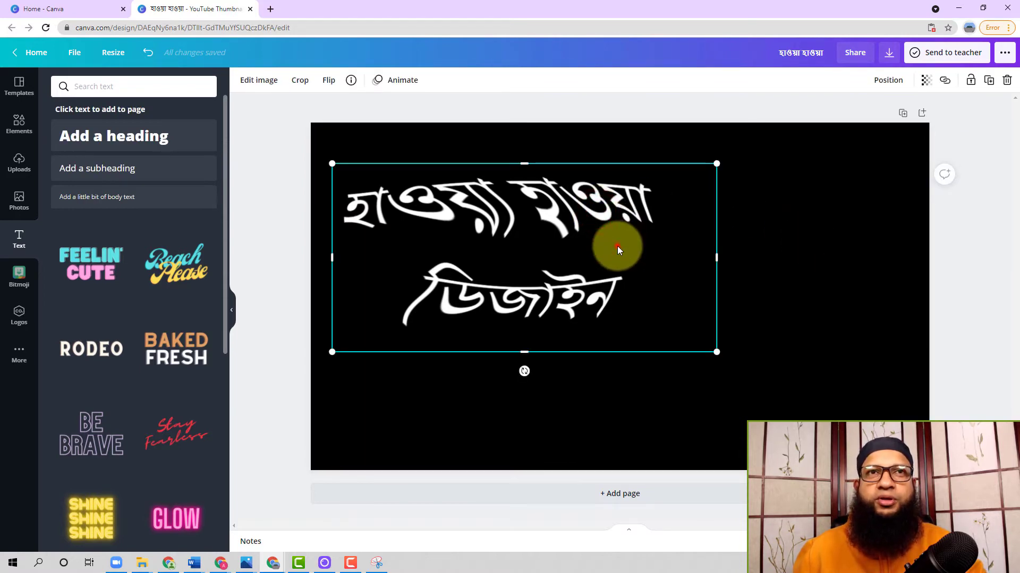
{"action": "left_click", "coordinate": [827, 281]}
{"action": "left_click", "coordinate": [578, 283]}
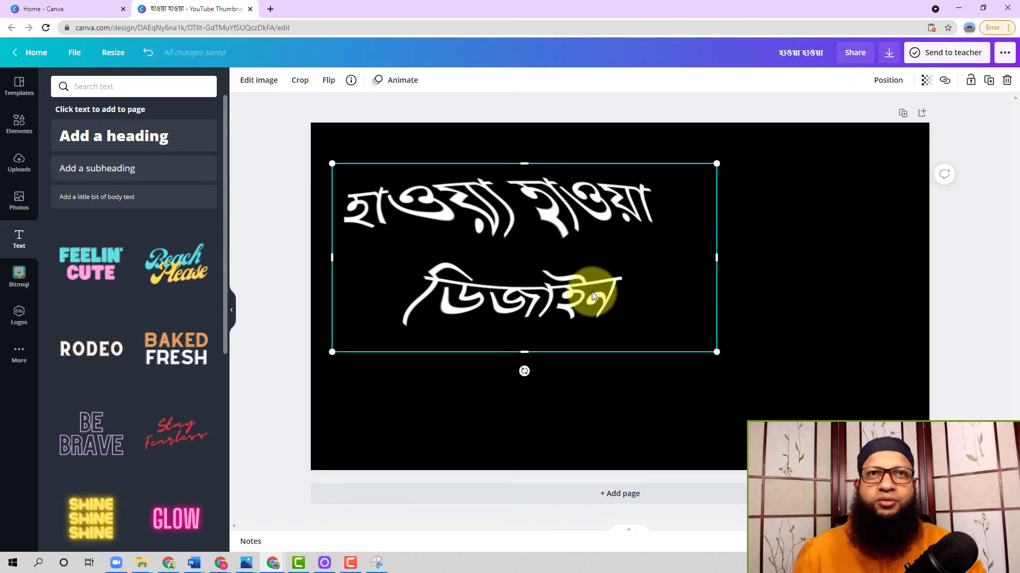
Step: Undo the Wobble effect on the snip image
{"action": "key", "text": "ctrl+z"}
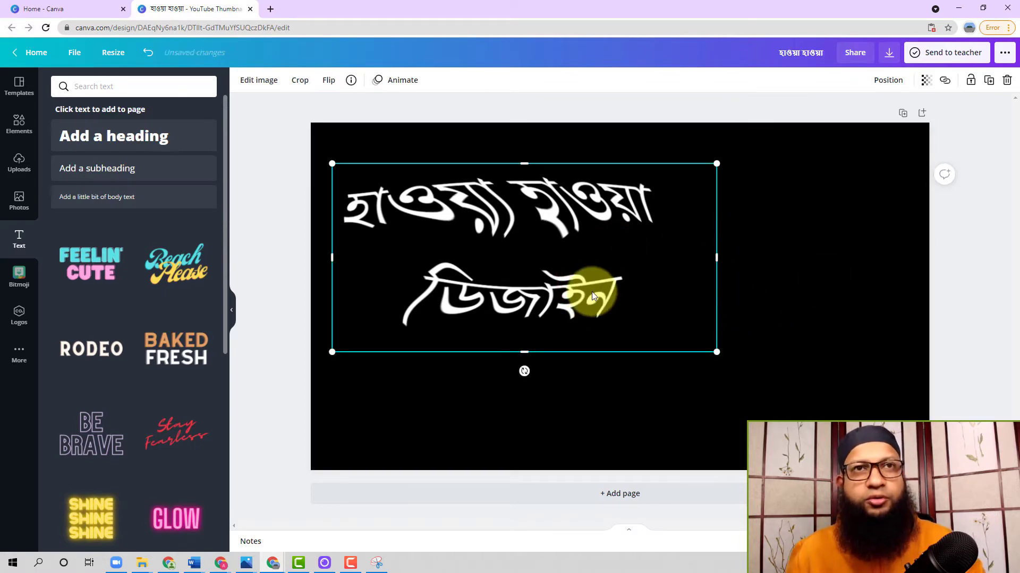
{"action": "left_click", "coordinate": [683, 273]}
{"action": "left_click", "coordinate": [839, 302]}
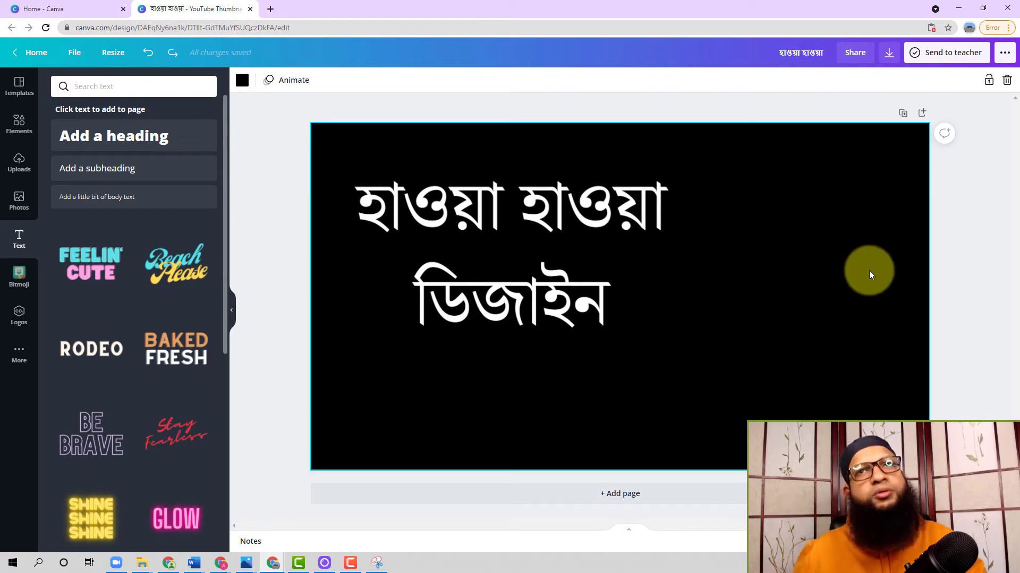
Step: Remove the black background from the snip image with Background Remover
{"action": "left_click", "coordinate": [631, 240]}
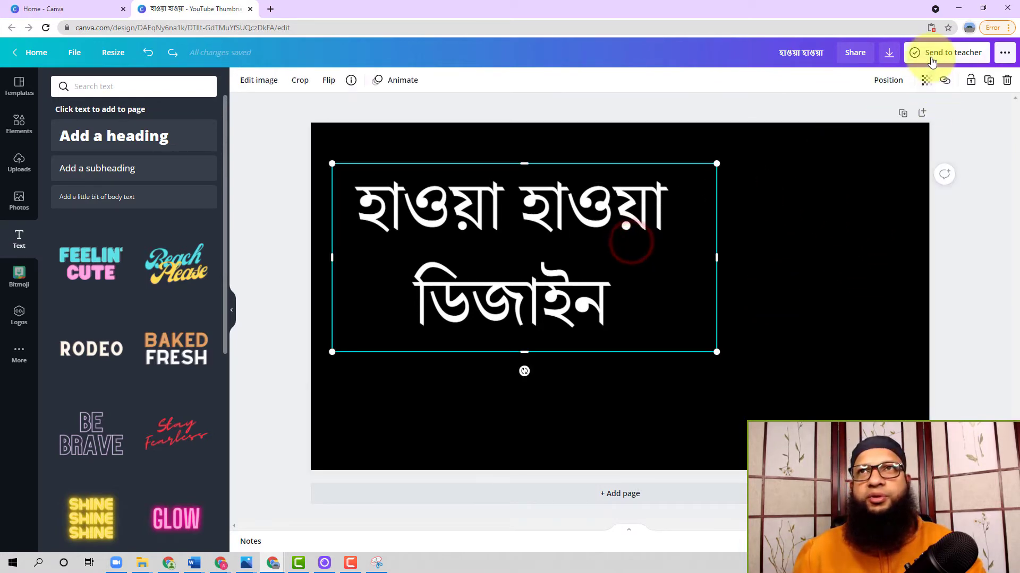
{"action": "left_click", "coordinate": [649, 279]}
{"action": "left_click", "coordinate": [801, 294]}
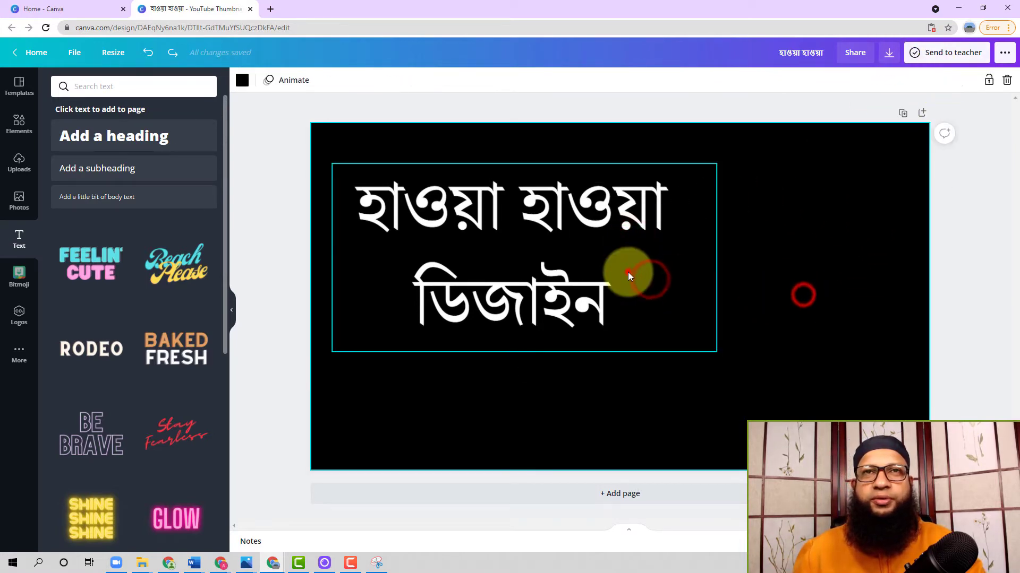
{"action": "left_click", "coordinate": [627, 272]}
{"action": "left_click", "coordinate": [258, 79]}
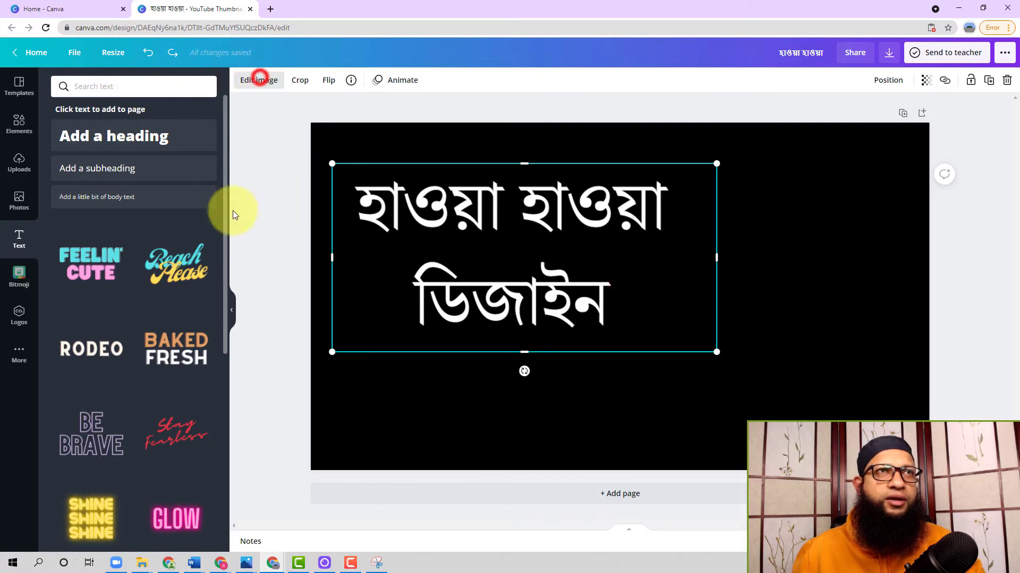
{"action": "left_click", "coordinate": [83, 250]}
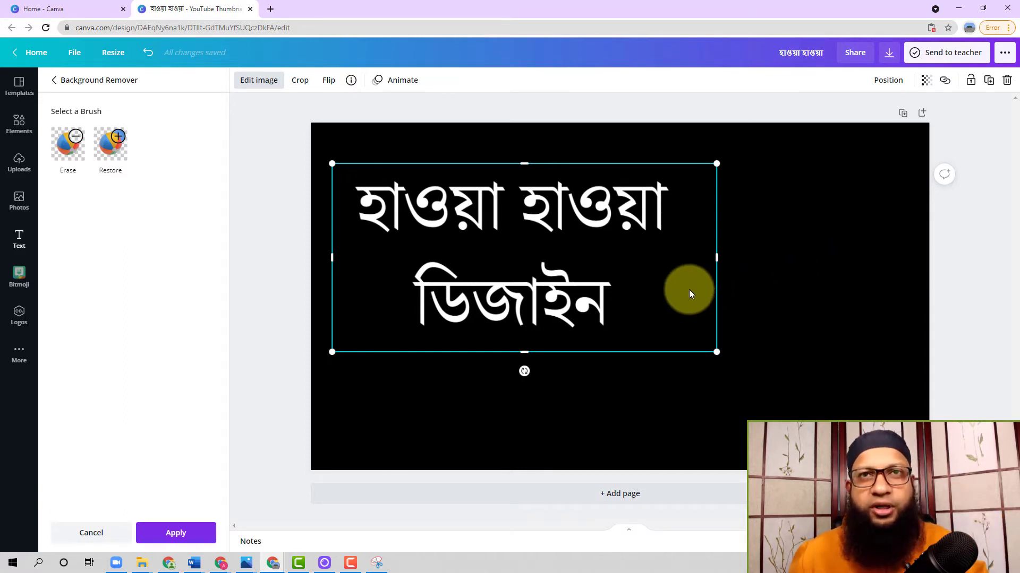
{"action": "left_click", "coordinate": [796, 241]}
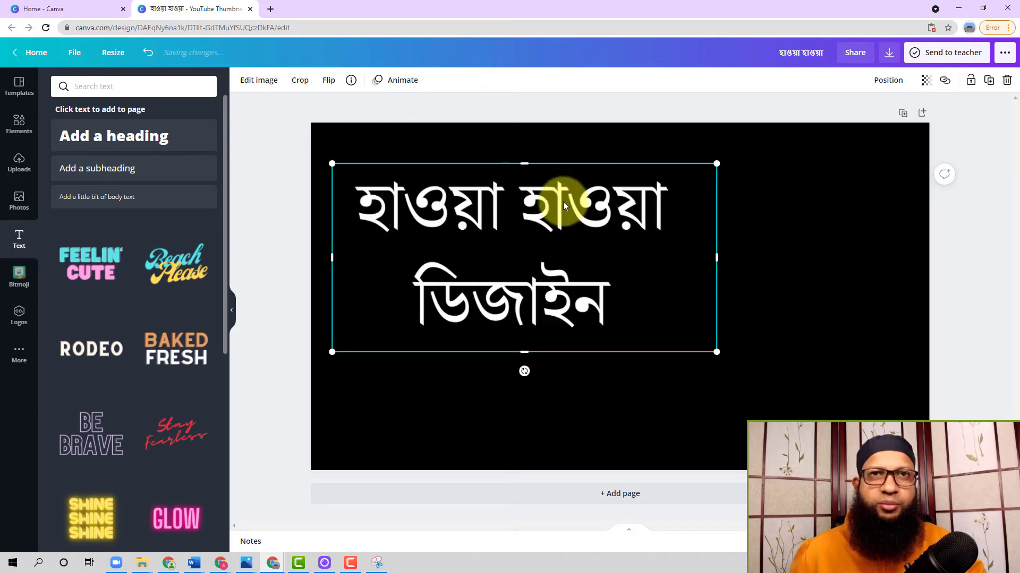
{"action": "left_click", "coordinate": [876, 249]}
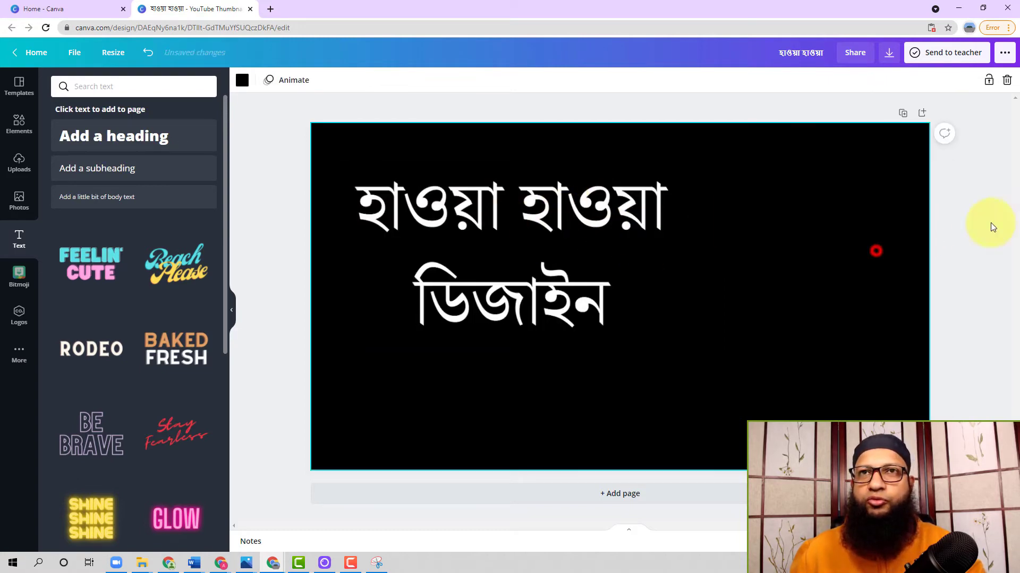
Step: Download the design as a PNG with a transparent background at size 1.5 (1920 × 1080 px)
{"action": "left_click", "coordinate": [1005, 221]}
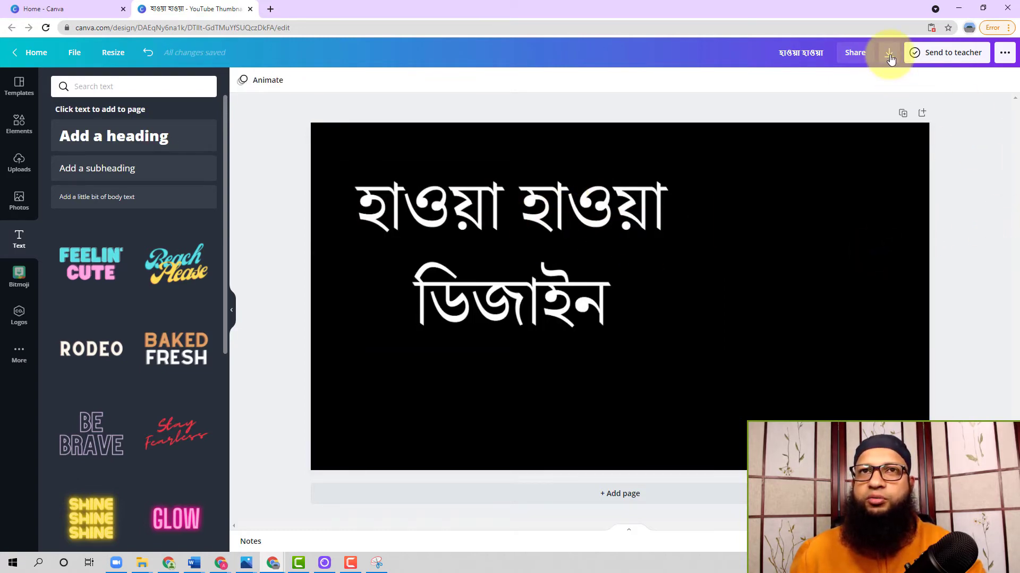
{"action": "left_click", "coordinate": [890, 54]}
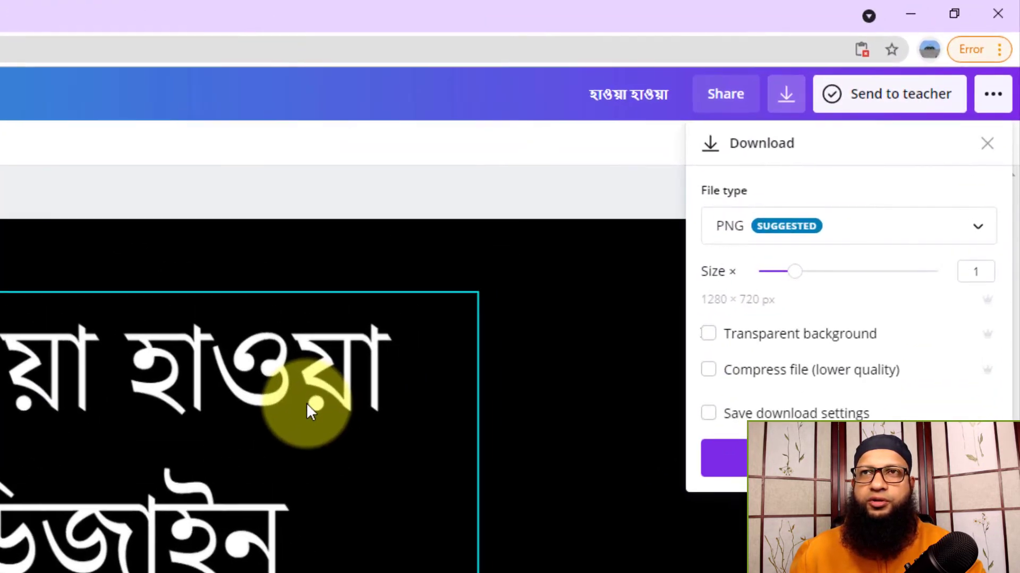
{"action": "left_click", "coordinate": [710, 336]}
{"action": "left_click_drag", "start_coordinate": [795, 271], "coordinate": [833, 271]}
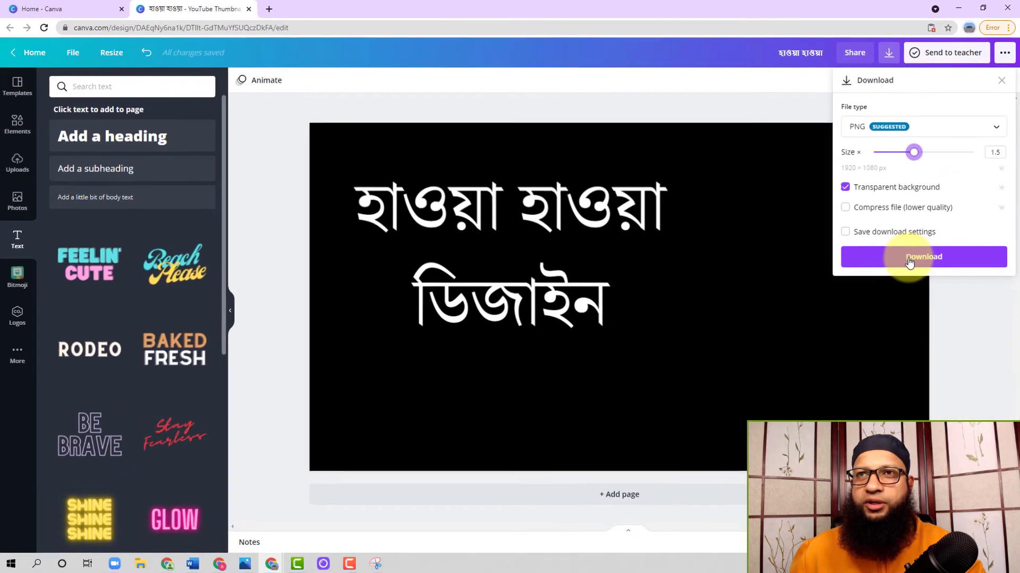
{"action": "left_click", "coordinate": [909, 263]}
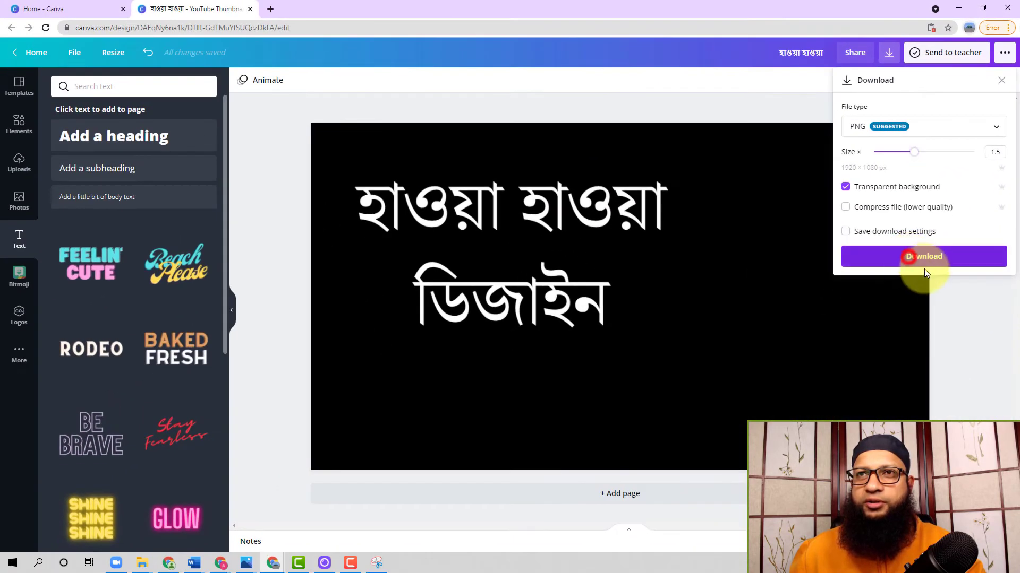
Step: Upload the হাওয়া হাওয়া PNG from the Downloads folder to the media uploads
{"action": "left_click", "coordinate": [17, 161]}
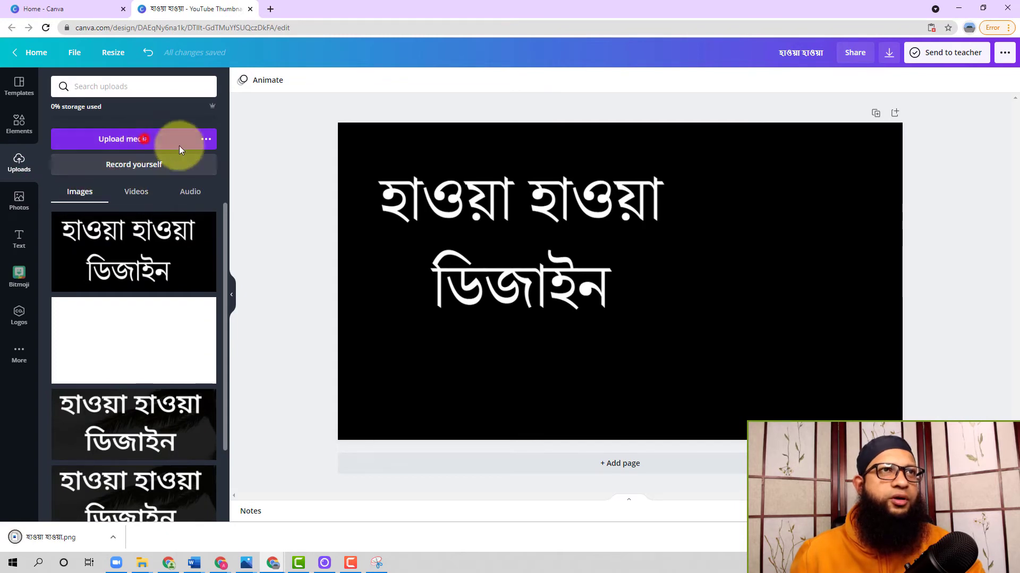
{"action": "left_click", "coordinate": [143, 138]}
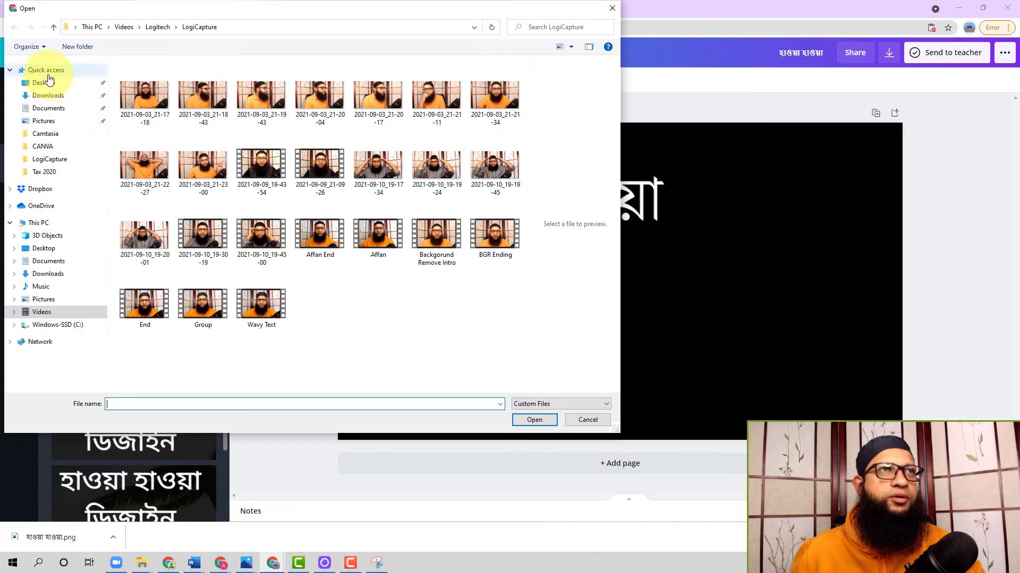
{"action": "left_click", "coordinate": [47, 70]}
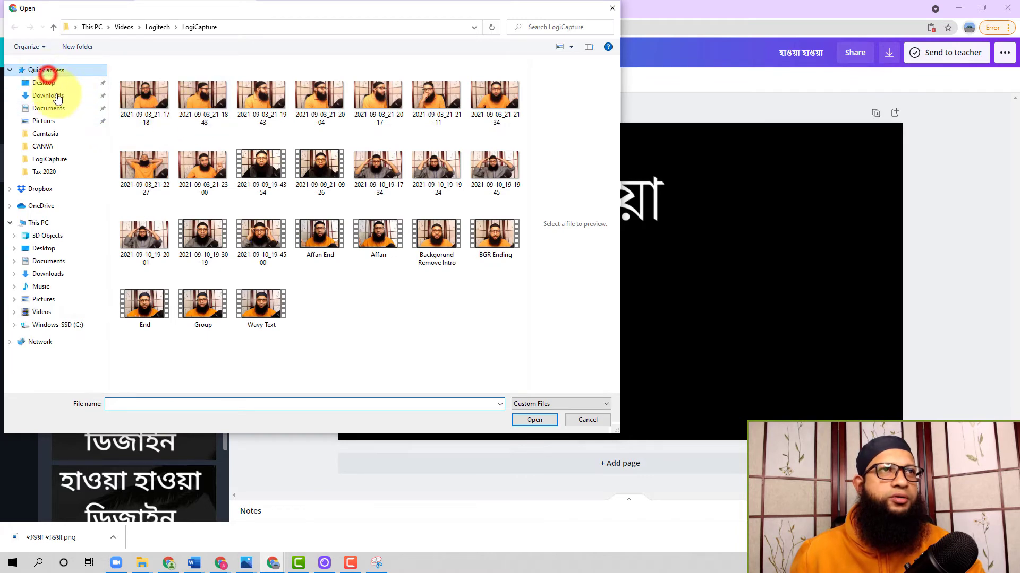
{"action": "left_click", "coordinate": [47, 272]}
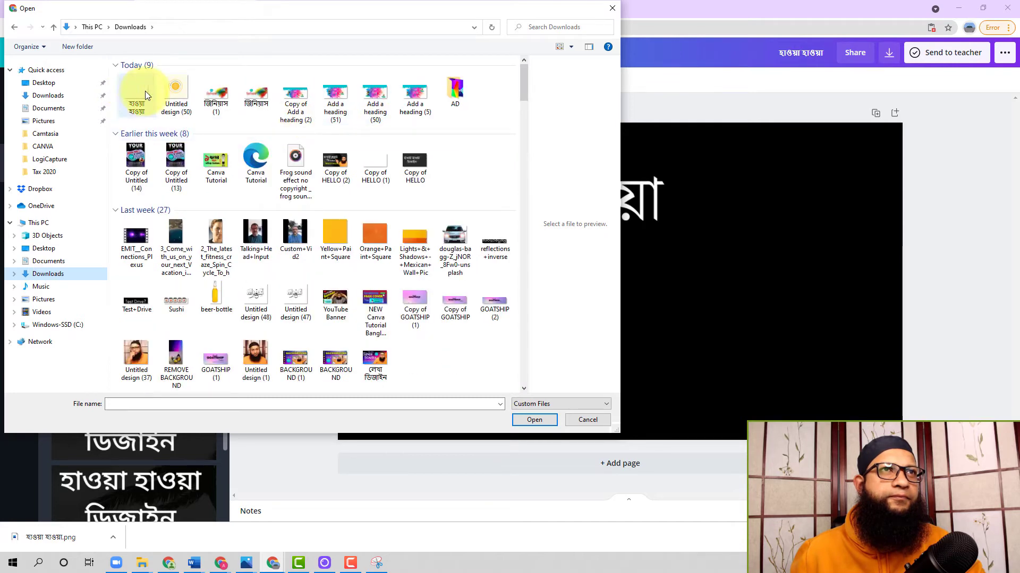
{"action": "left_click", "coordinate": [136, 96]}
{"action": "left_click", "coordinate": [534, 420]}
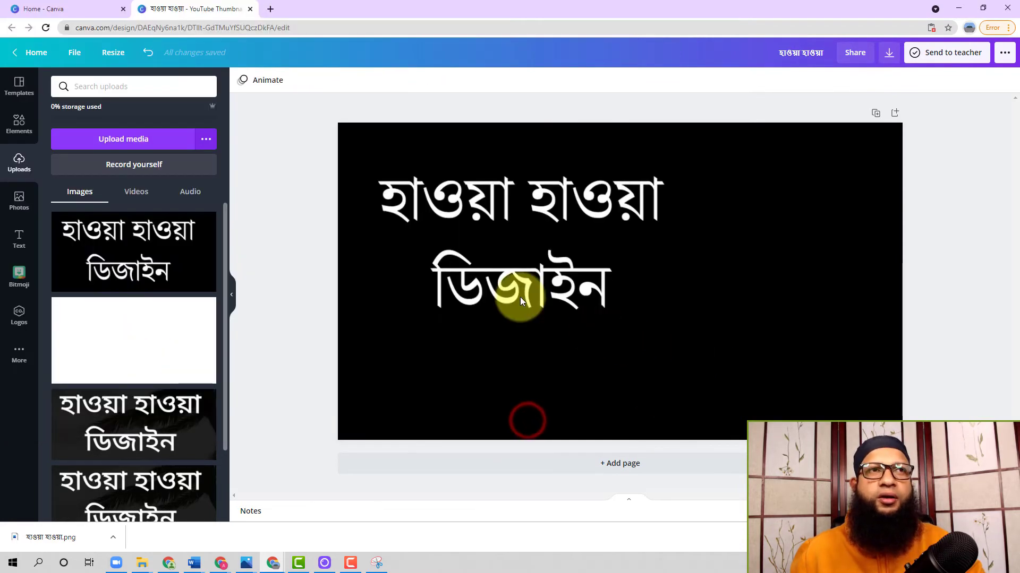
Step: Replace the old snip image on the page with the uploaded transparent text image, placed at the upper-left of the page
{"action": "left_click", "coordinate": [74, 233]}
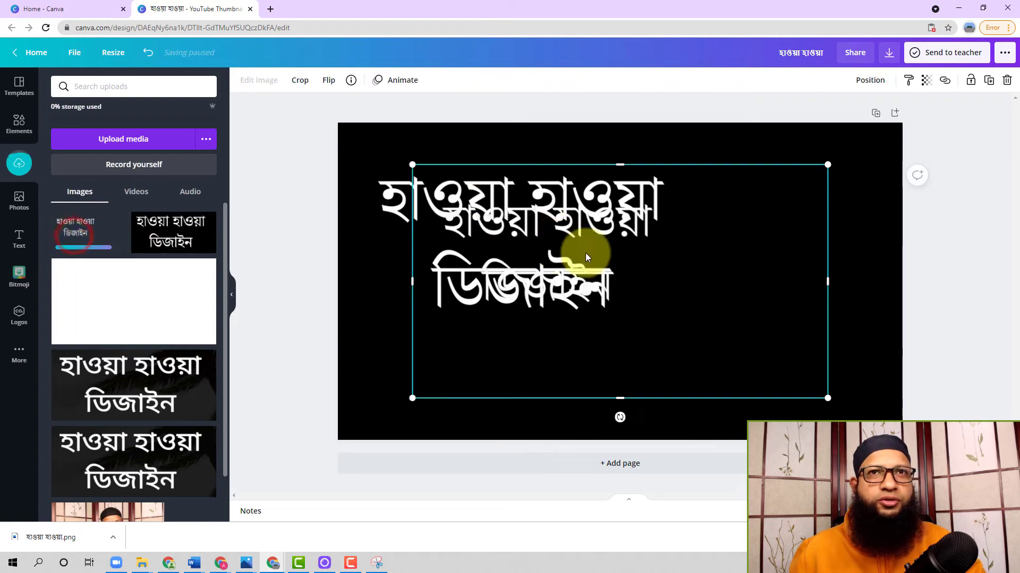
{"action": "left_click_drag", "start_coordinate": [660, 264], "coordinate": [830, 314]}
{"action": "left_click", "coordinate": [497, 231]}
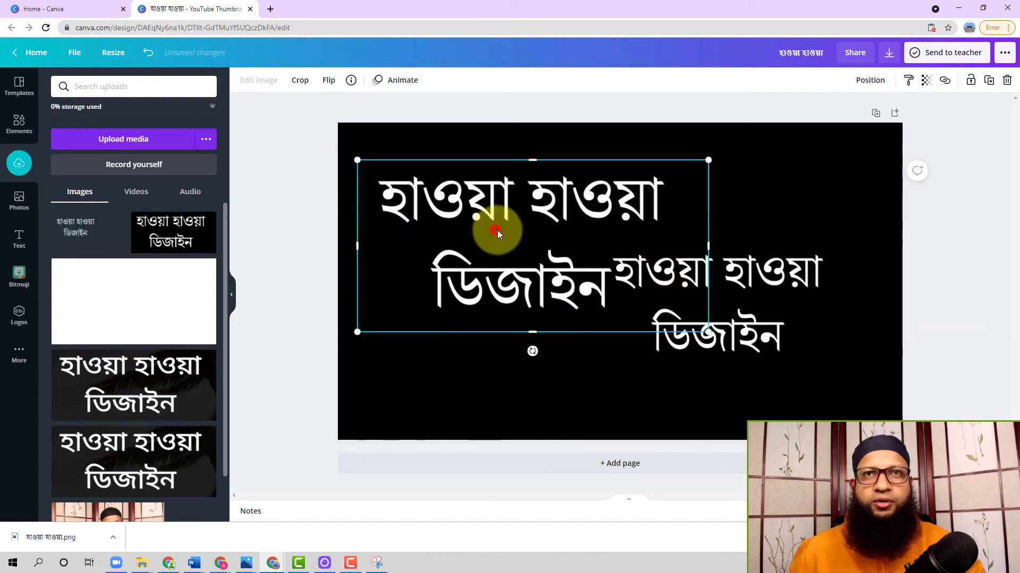
{"action": "key", "text": "Delete"}
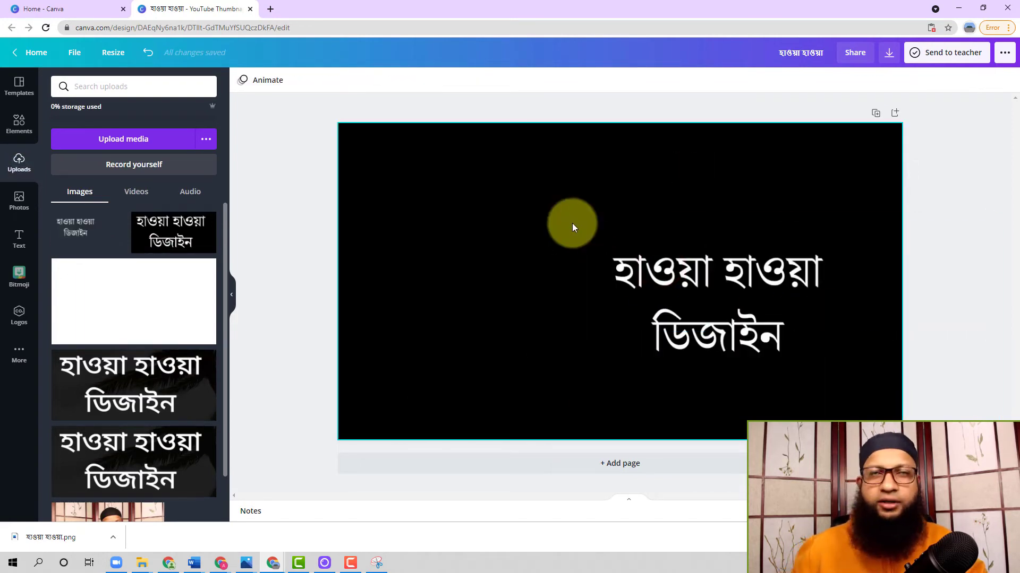
{"action": "left_click_drag", "start_coordinate": [706, 292], "coordinate": [466, 212]}
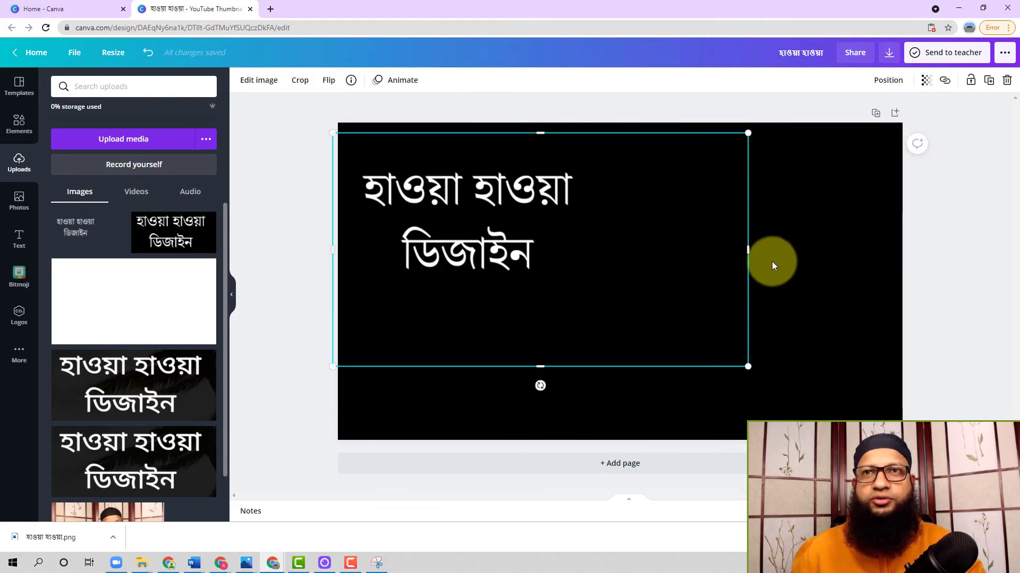
Step: Change the page's background colour to bright light green
{"action": "left_click", "coordinate": [558, 214]}
{"action": "left_click", "coordinate": [242, 80]}
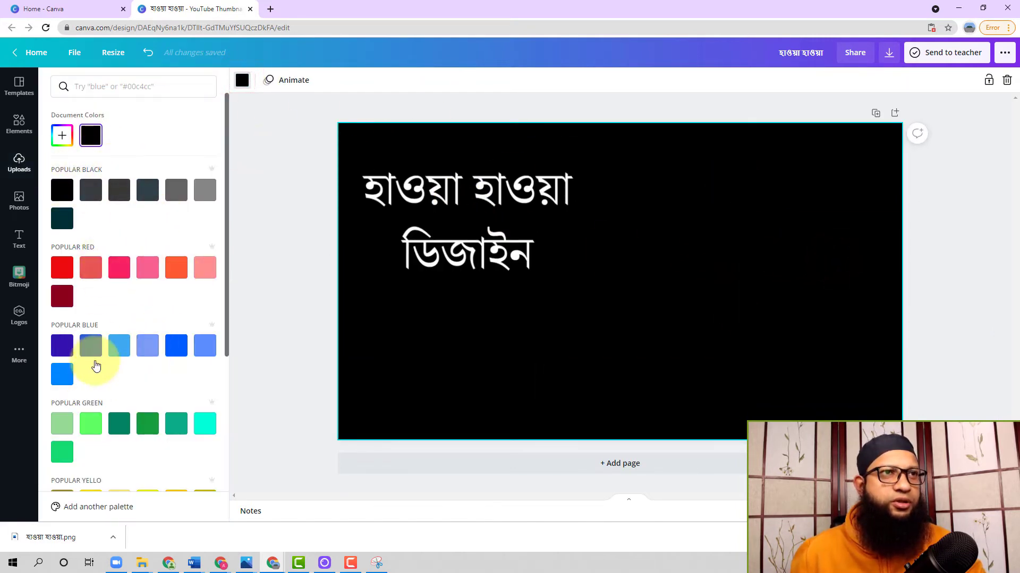
{"action": "left_click", "coordinate": [91, 423]}
Step: Resize the transparent text image to about 1,014 × 570 and move it toward the right side of the green page
{"action": "left_click", "coordinate": [550, 283]}
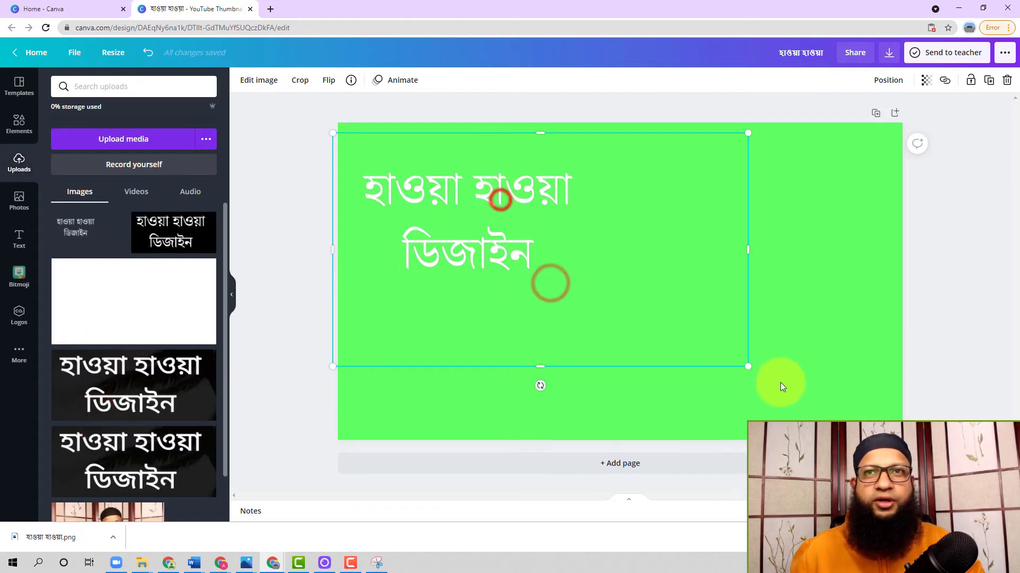
{"action": "left_click_drag", "start_coordinate": [750, 367], "coordinate": [875, 437]}
{"action": "left_click_drag", "start_coordinate": [573, 243], "coordinate": [579, 246]}
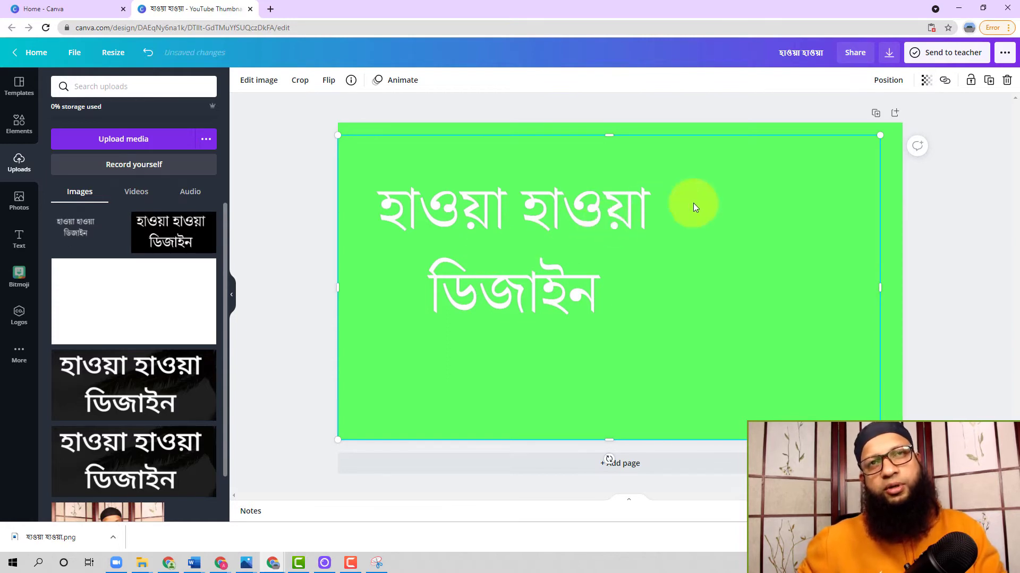
{"action": "left_click_drag", "start_coordinate": [882, 136], "coordinate": [783, 189]}
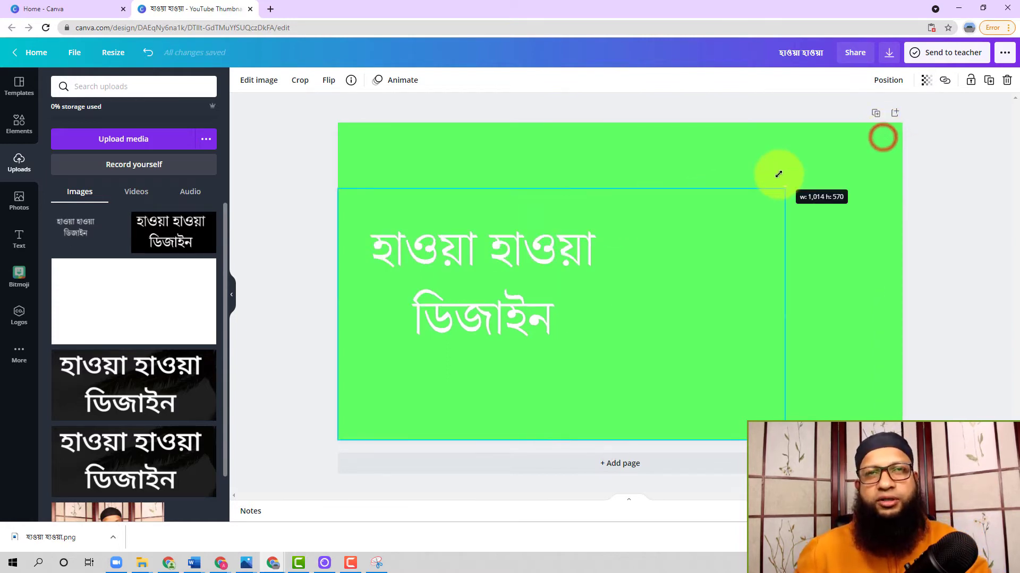
{"action": "left_click", "coordinate": [841, 246]}
{"action": "left_click_drag", "start_coordinate": [522, 262], "coordinate": [631, 226]}
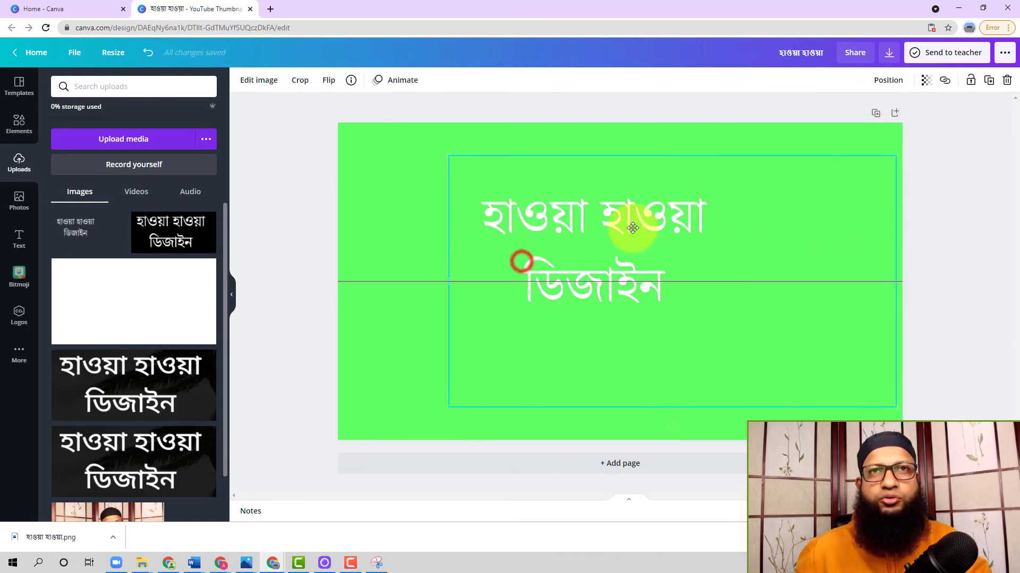
{"action": "left_click", "coordinate": [773, 138]}
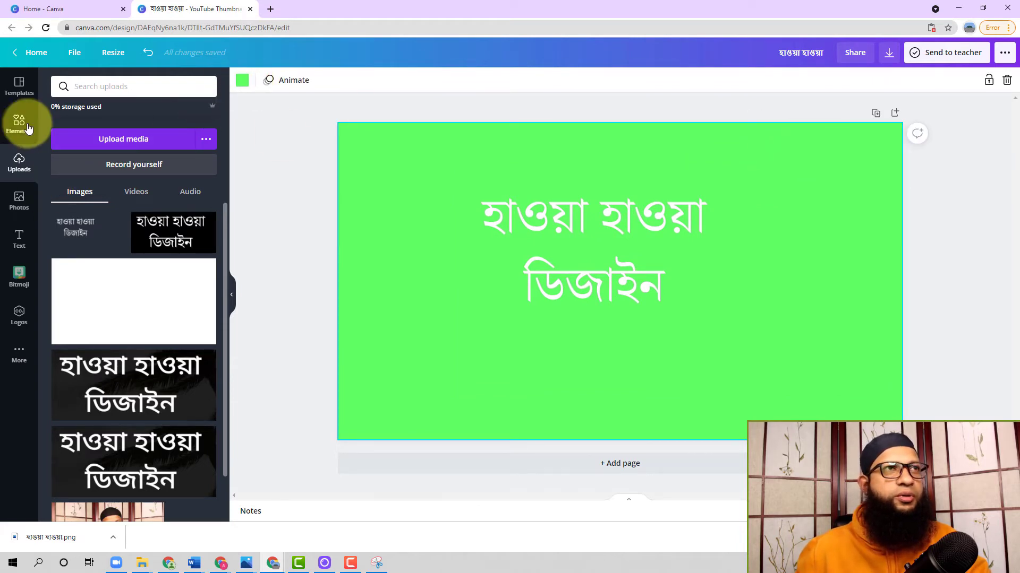
Step: Insert the photo of windblown palm trees from the "storm" photo results
{"action": "left_click", "coordinate": [19, 199]}
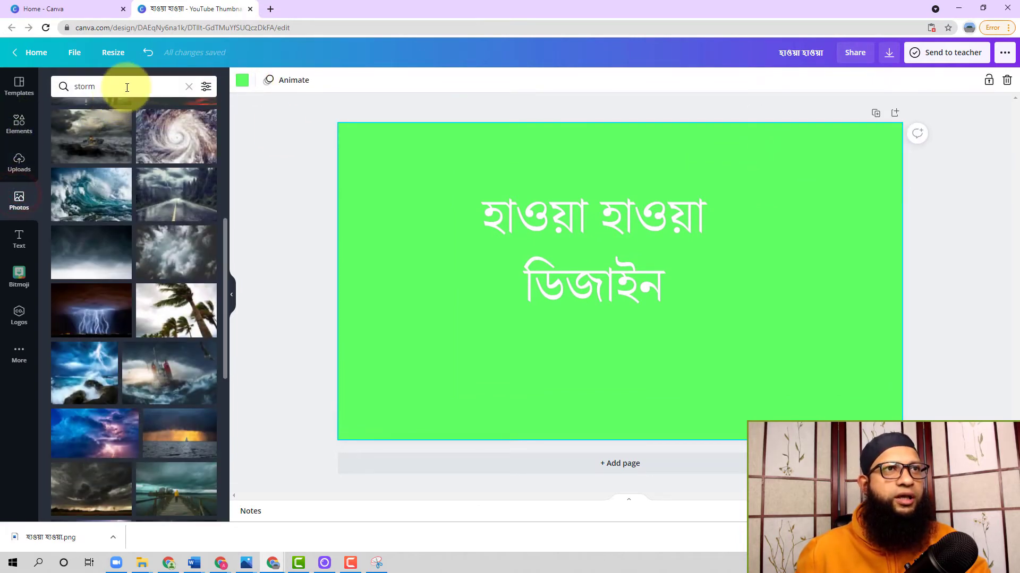
{"action": "left_click", "coordinate": [127, 87]}
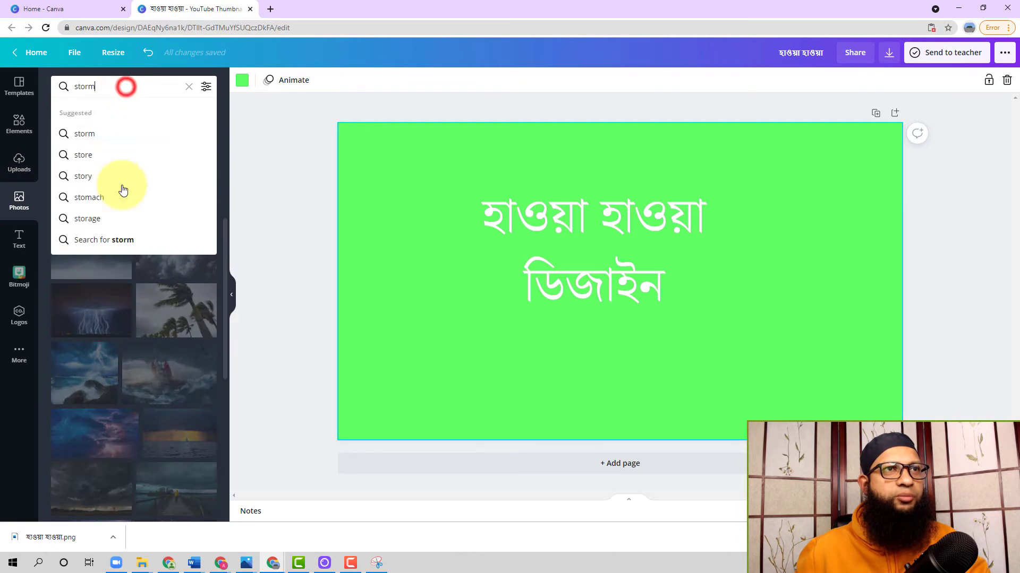
{"action": "left_click", "coordinate": [192, 317]}
{"action": "left_click", "coordinate": [191, 319]}
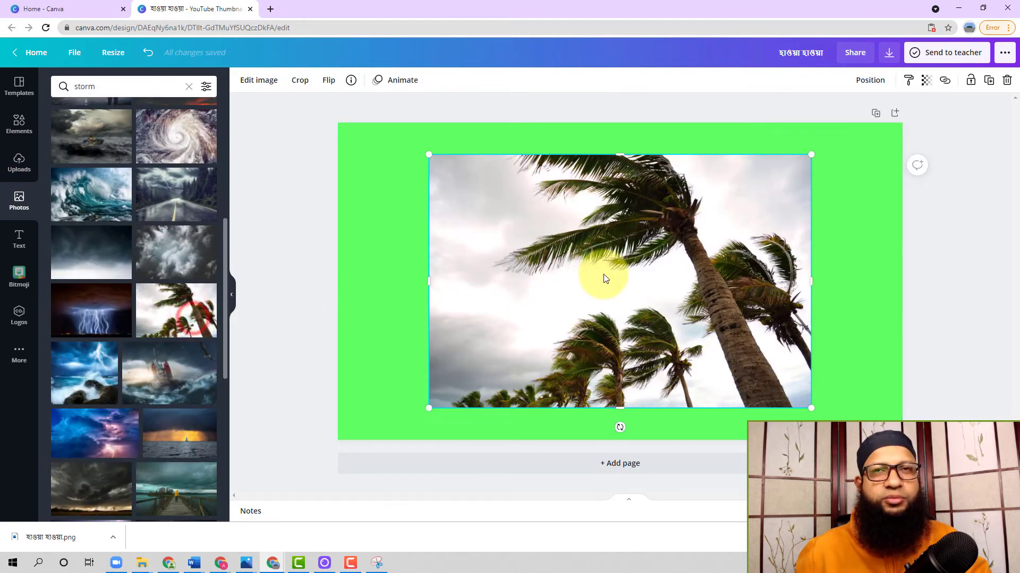
Step: Remove the green page background and set the palm tree photo as the page background
{"action": "left_click", "coordinate": [368, 253]}
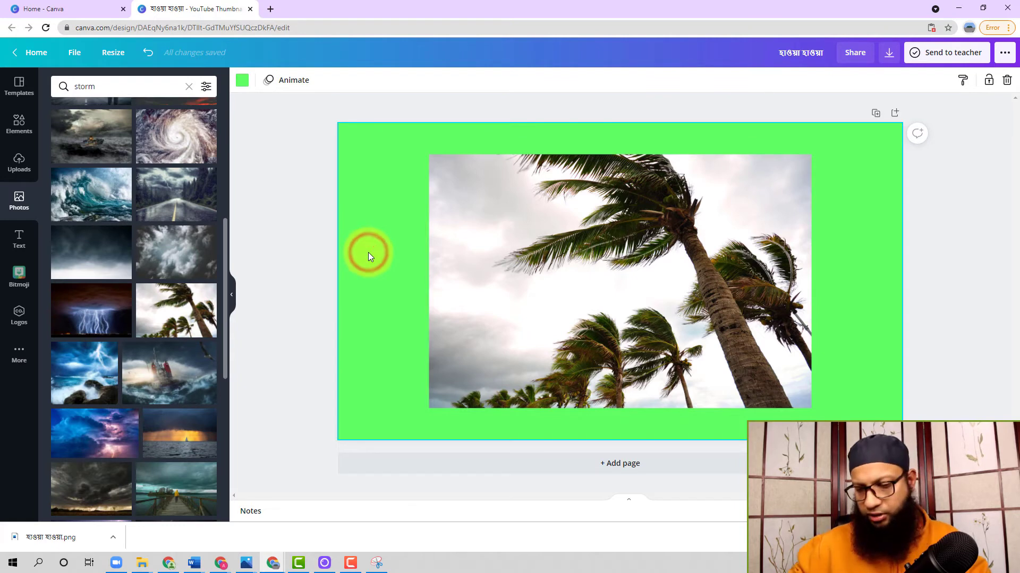
{"action": "key", "text": "Delete"}
{"action": "left_click", "coordinate": [634, 222]}
{"action": "right_click", "coordinate": [635, 221]}
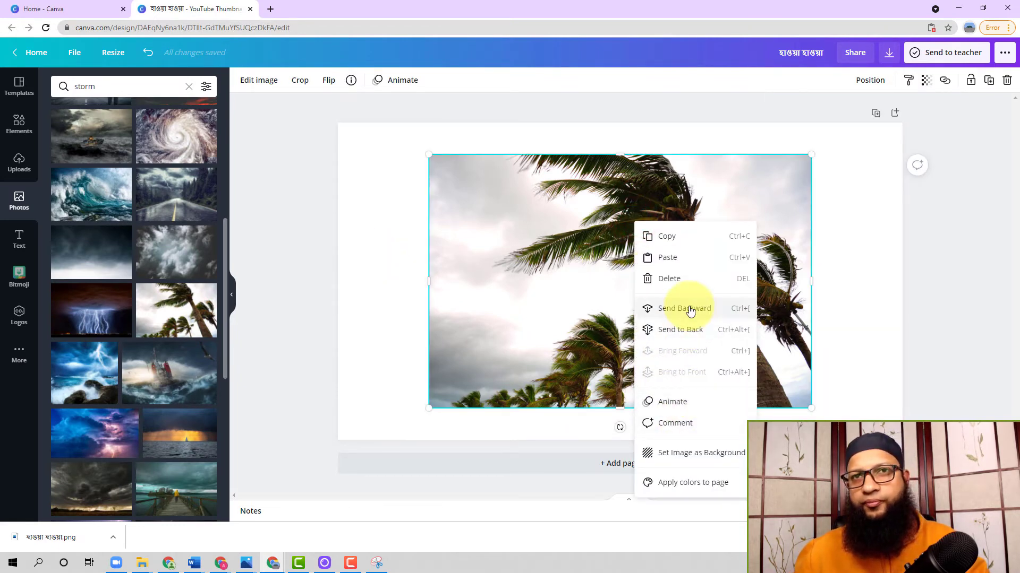
{"action": "left_click", "coordinate": [710, 451]}
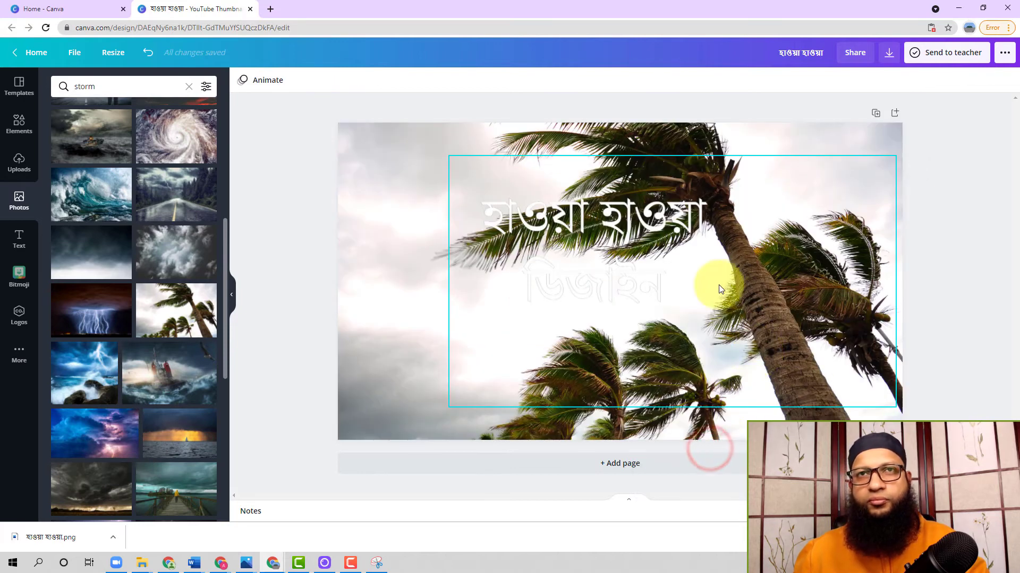
Step: Move the text image to the page's left edge and enlarge it slightly
{"action": "left_click_drag", "start_coordinate": [624, 252], "coordinate": [515, 253]}
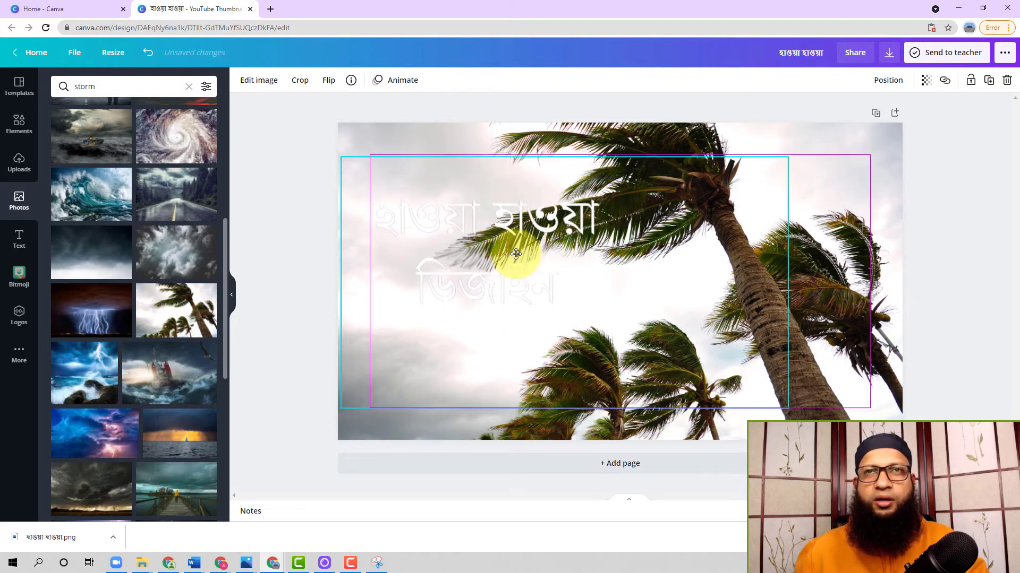
{"action": "left_click", "coordinate": [827, 253]}
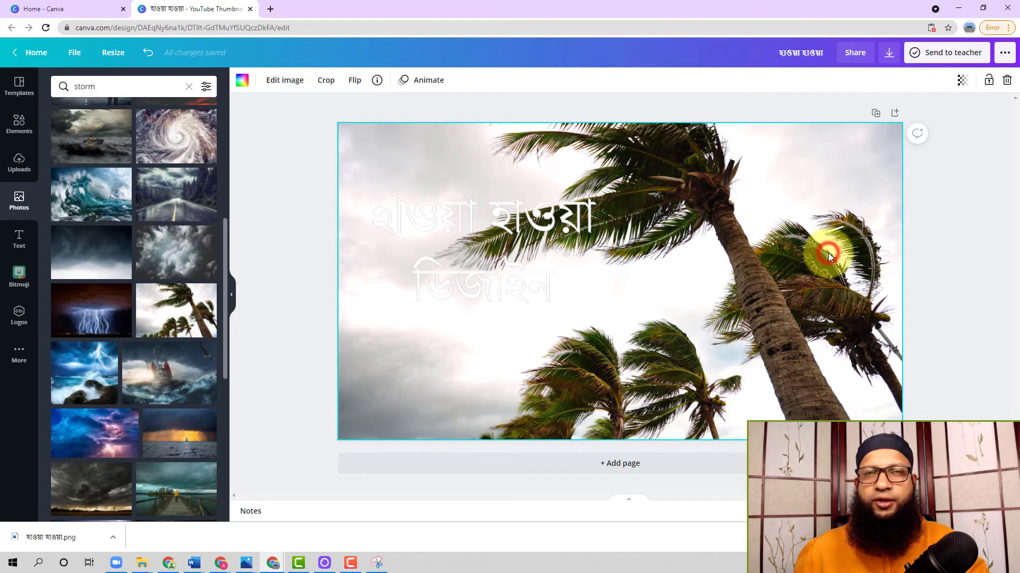
{"action": "left_click", "coordinate": [827, 217]}
{"action": "left_click", "coordinate": [531, 265]}
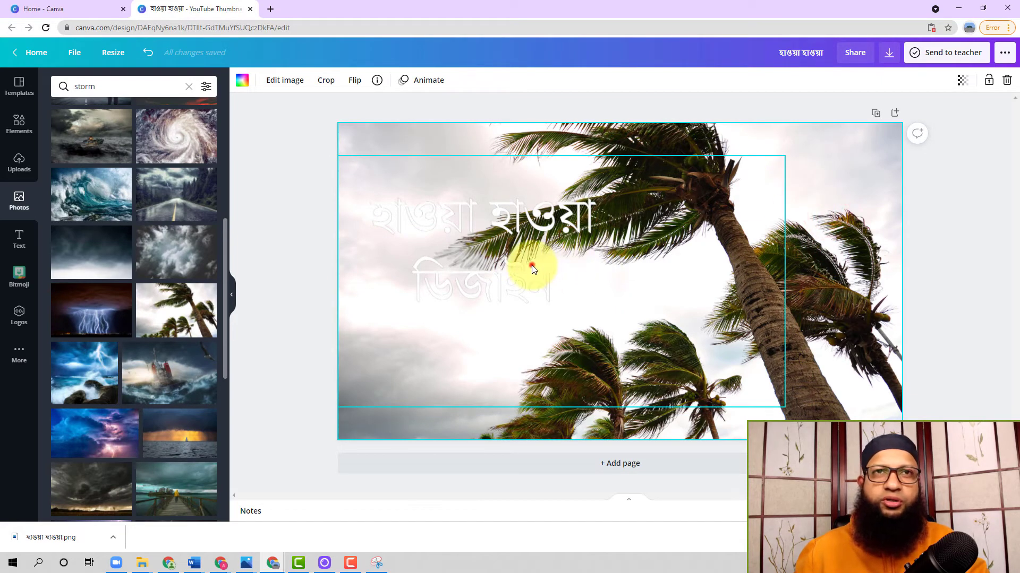
{"action": "left_click_drag", "start_coordinate": [785, 409], "coordinate": [831, 433]}
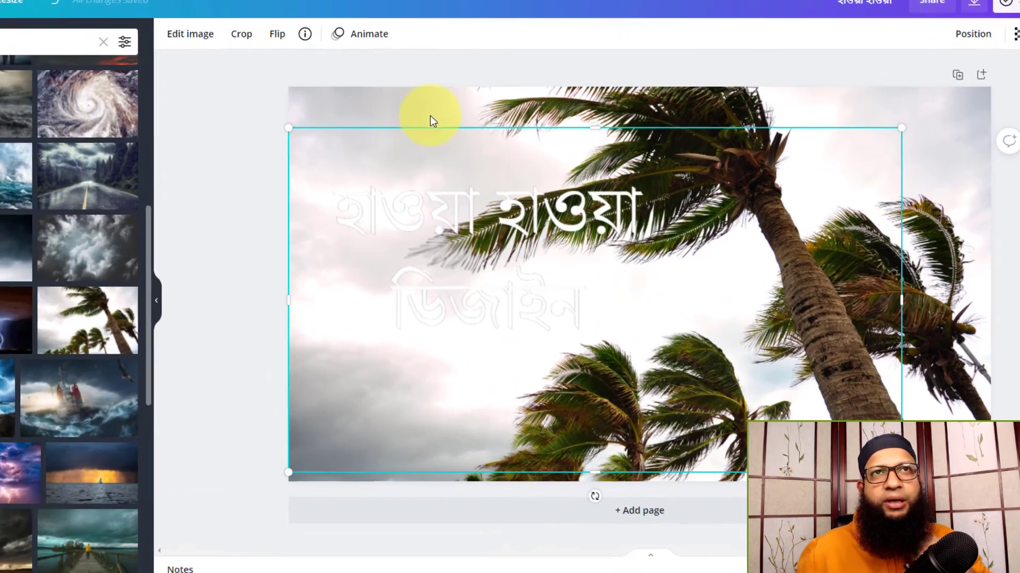
Step: Try the transparency setting on the palm tree background photo, leaving it at 100
{"action": "left_click", "coordinate": [451, 145]}
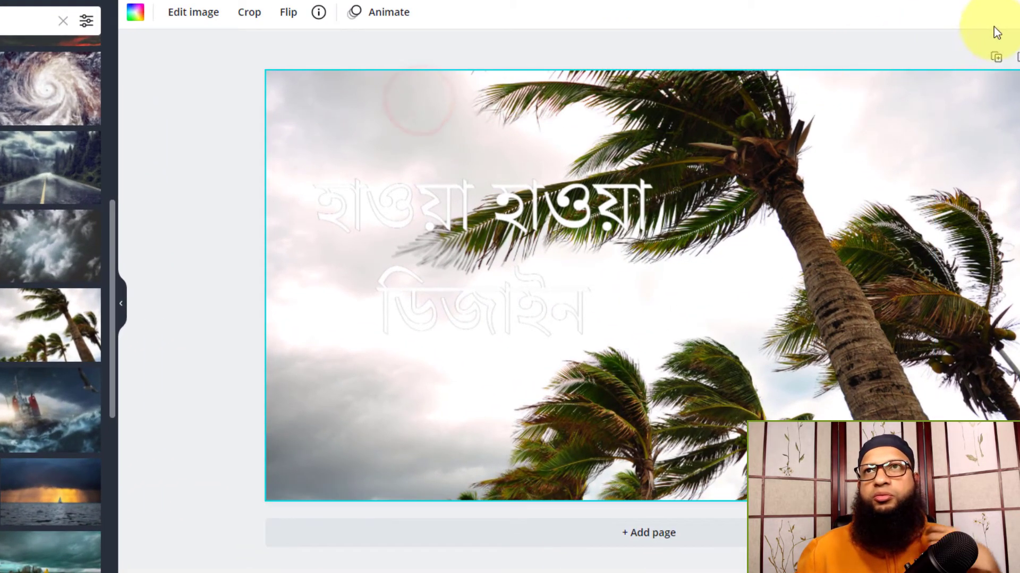
{"action": "left_click", "coordinate": [943, 125]}
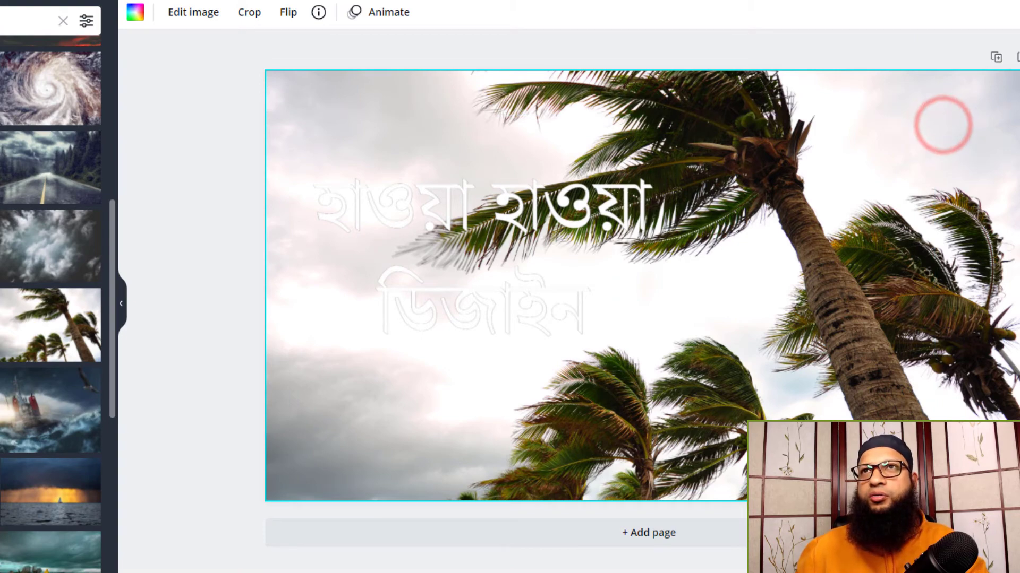
{"action": "left_click", "coordinate": [967, 78]}
{"action": "mouse_move", "coordinate": [934, 108]}
{"action": "left_mouse_down"}
{"action": "mouse_move", "coordinate": [847, 141]}
{"action": "mouse_move", "coordinate": [915, 136]}
{"action": "mouse_move", "coordinate": [836, 150]}
{"action": "mouse_move", "coordinate": [929, 122]}
{"action": "left_mouse_up"}
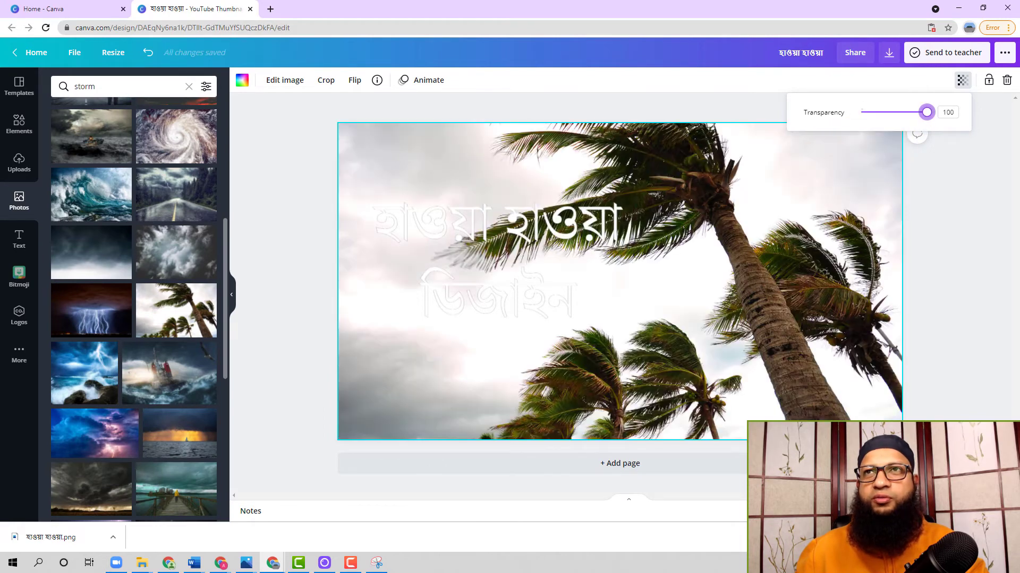
{"action": "left_click", "coordinate": [701, 257]}
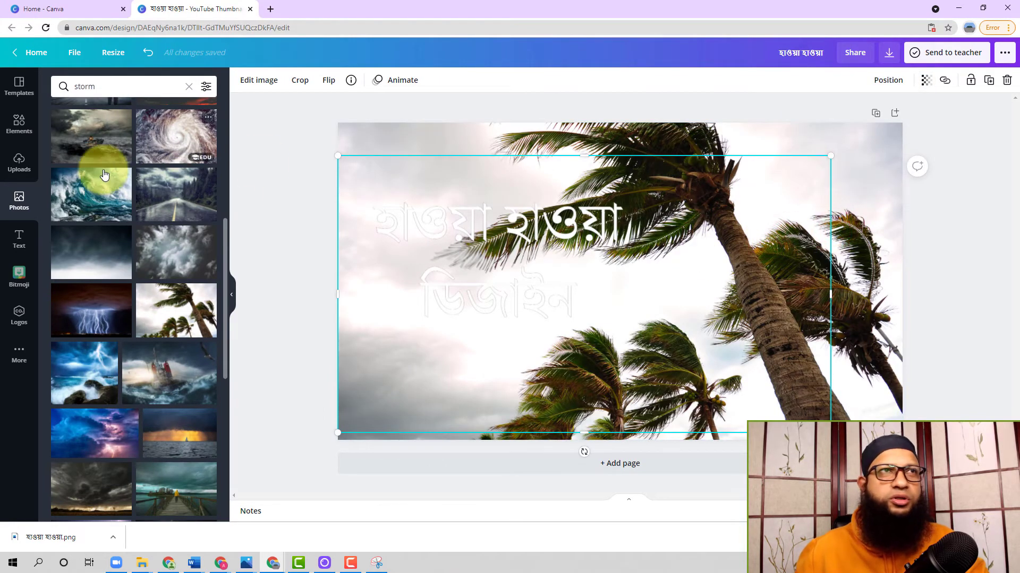
Step: Add a square shape and place it in the page's upper-left corner over the text
{"action": "left_click", "coordinate": [21, 120]}
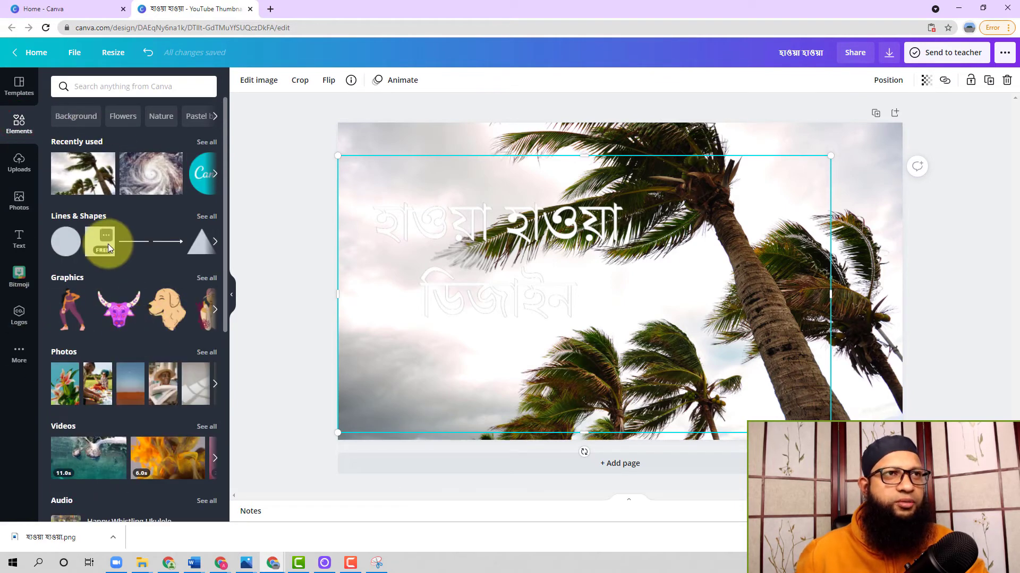
{"action": "left_click", "coordinate": [107, 243]}
{"action": "left_click_drag", "start_coordinate": [636, 259], "coordinate": [445, 179]}
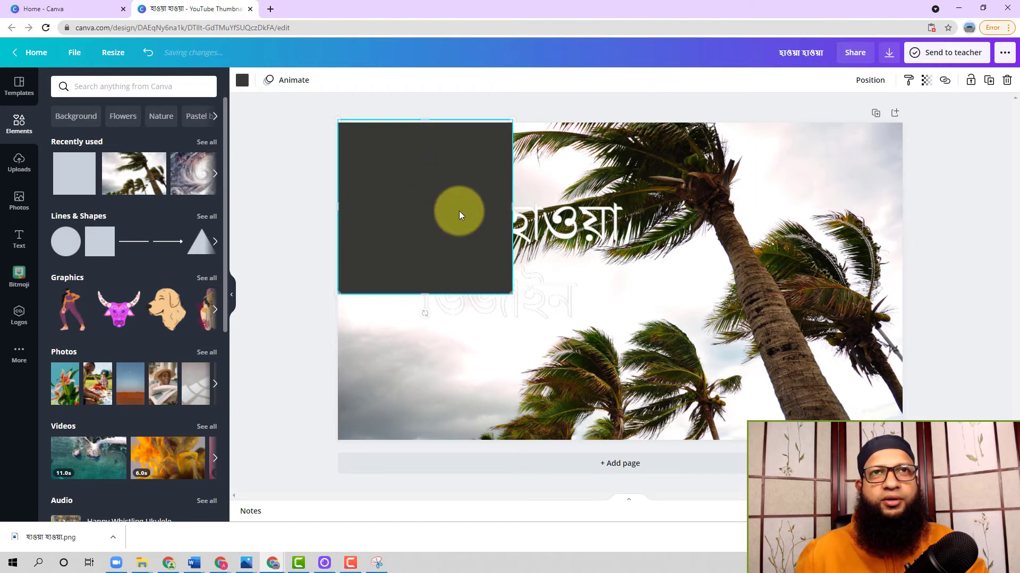
Step: Send the dark square one layer backward so it sits behind the text image
{"action": "right_click", "coordinate": [458, 211]}
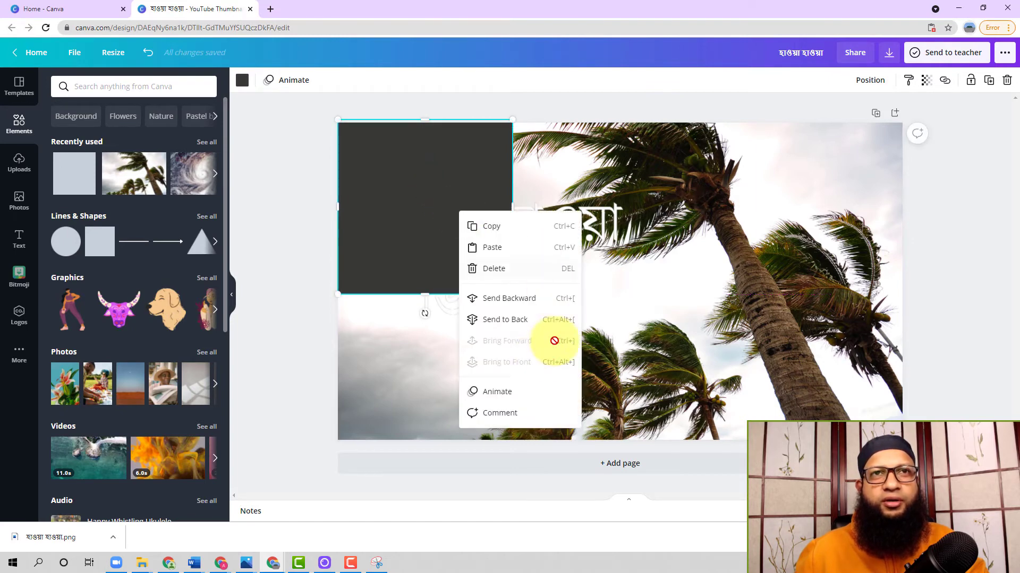
{"action": "left_click", "coordinate": [525, 299]}
{"action": "left_click", "coordinate": [457, 147]}
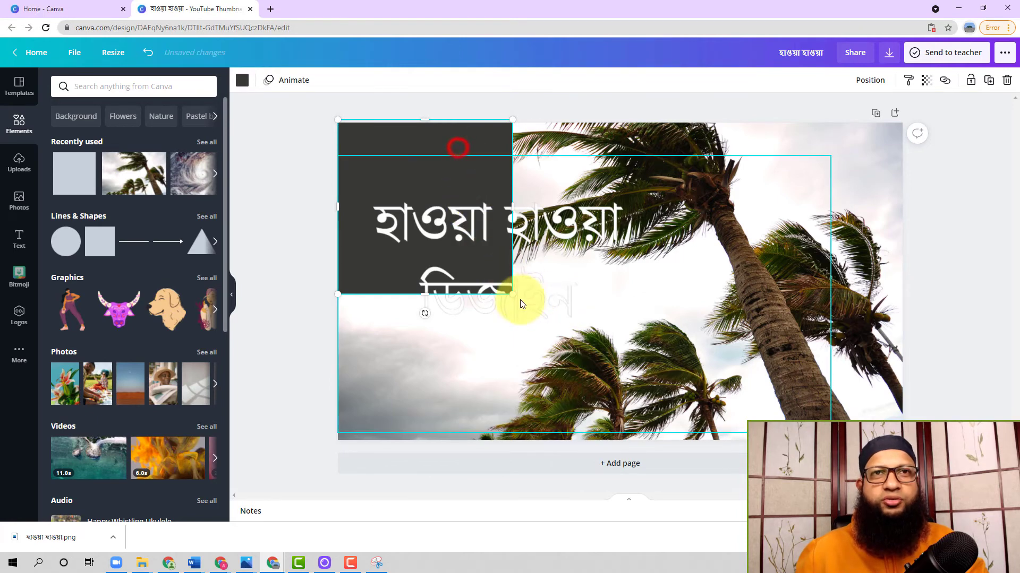
Step: Stretch the dark square until it covers the whole page, extending slightly past the page's side edges
{"action": "left_click_drag", "start_coordinate": [513, 295], "coordinate": [722, 295]}
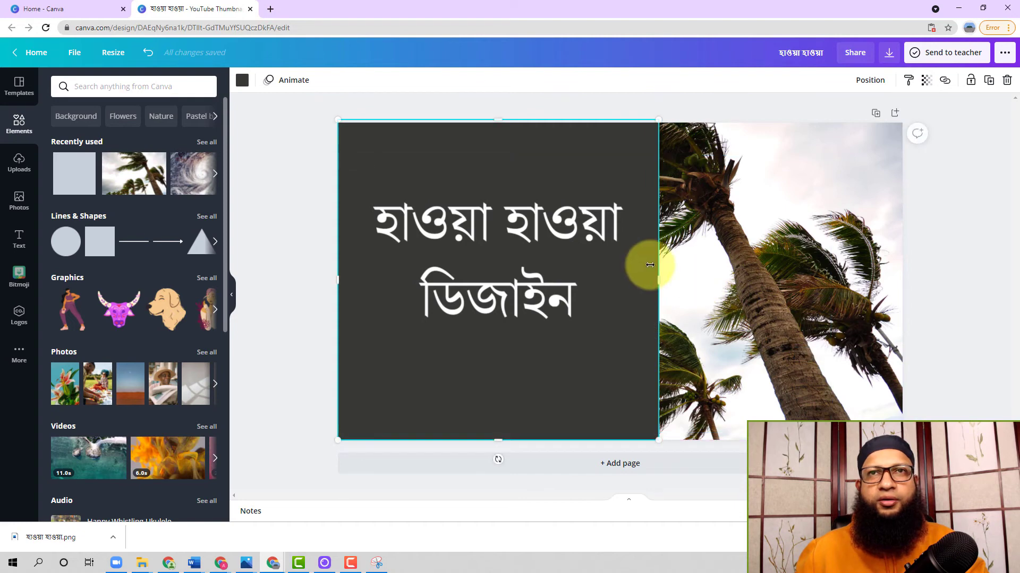
{"action": "left_click_drag", "start_coordinate": [650, 265], "coordinate": [907, 314]}
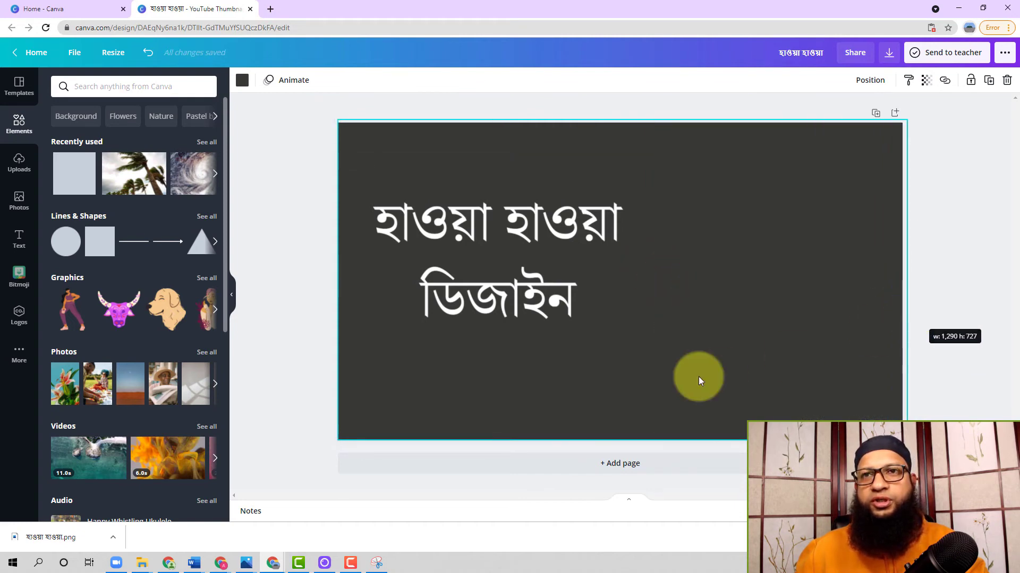
{"action": "left_click_drag", "start_coordinate": [624, 439], "coordinate": [623, 441]}
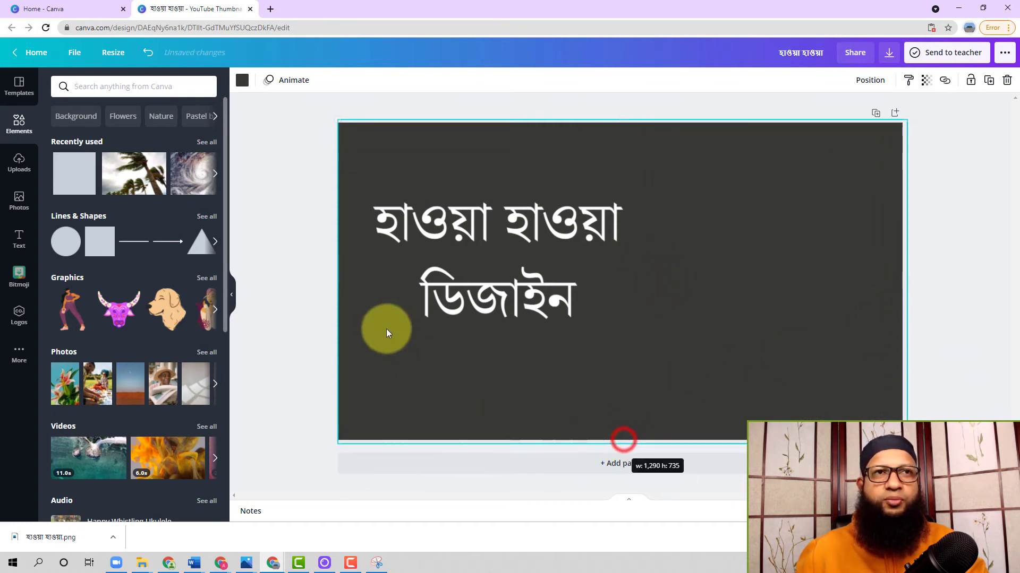
{"action": "left_click_drag", "start_coordinate": [340, 282], "coordinate": [325, 282]}
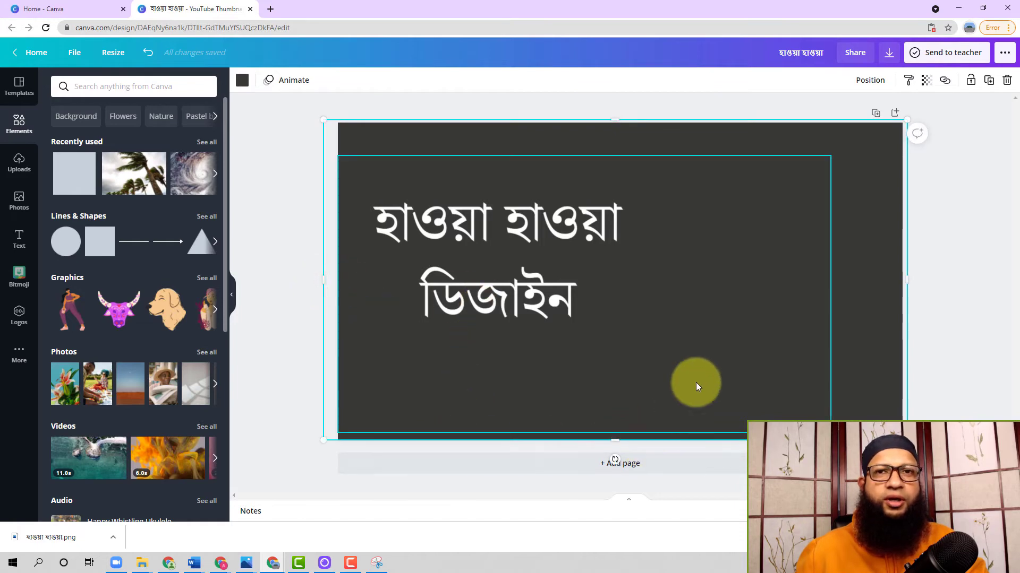
{"action": "left_click", "coordinate": [732, 326]}
Step: Change the full-page shape's fill color to black
{"action": "left_click", "coordinate": [873, 231]}
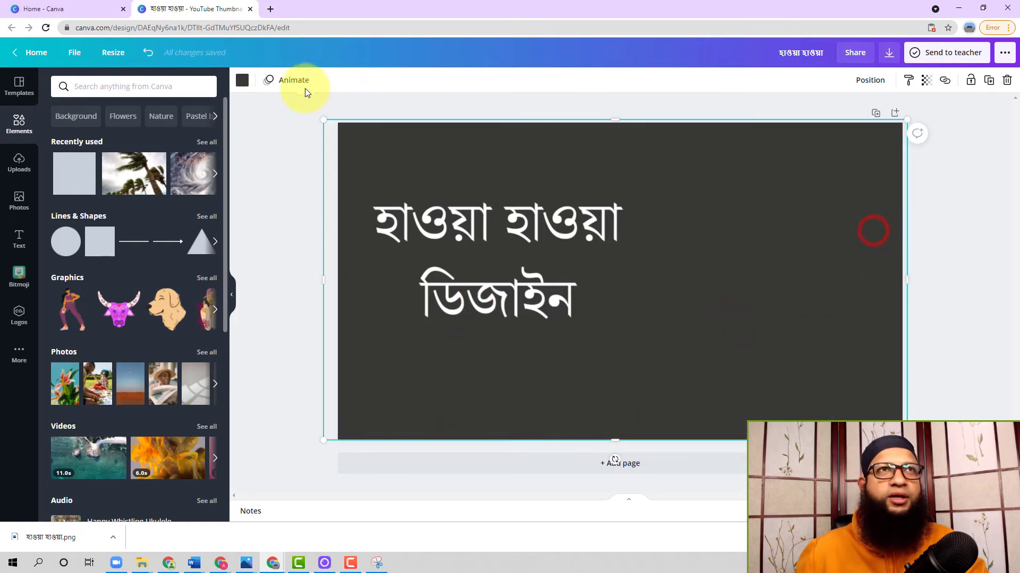
{"action": "left_click", "coordinate": [242, 80]}
{"action": "left_click", "coordinate": [62, 190]}
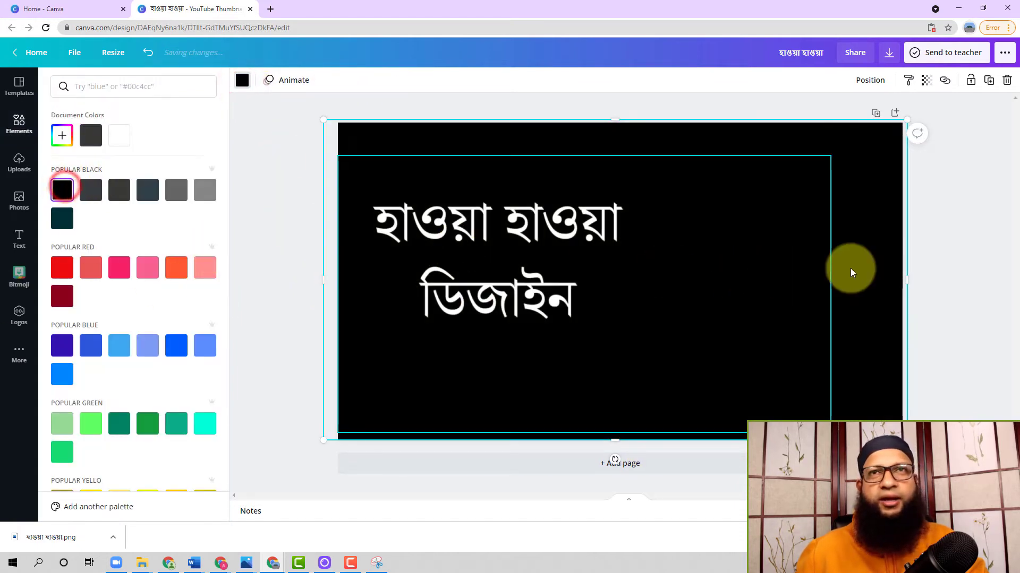
Step: Enlarge the text image until it spans the full width of the page
{"action": "left_click", "coordinate": [849, 269]}
{"action": "left_click", "coordinate": [524, 284]}
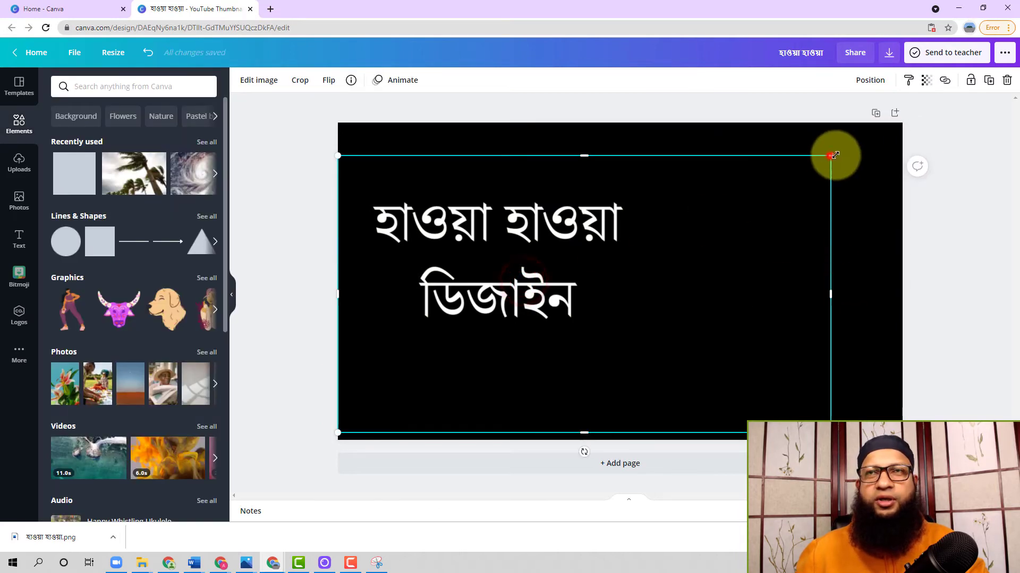
{"action": "left_click_drag", "start_coordinate": [830, 155], "coordinate": [902, 115]}
{"action": "mouse_move", "coordinate": [572, 245]}
{"action": "left_mouse_down"}
{"action": "mouse_move", "coordinate": [565, 265]}
{"action": "mouse_move", "coordinate": [578, 262]}
{"action": "left_mouse_up"}
{"action": "left_click_drag", "start_coordinate": [335, 132], "coordinate": [318, 121]}
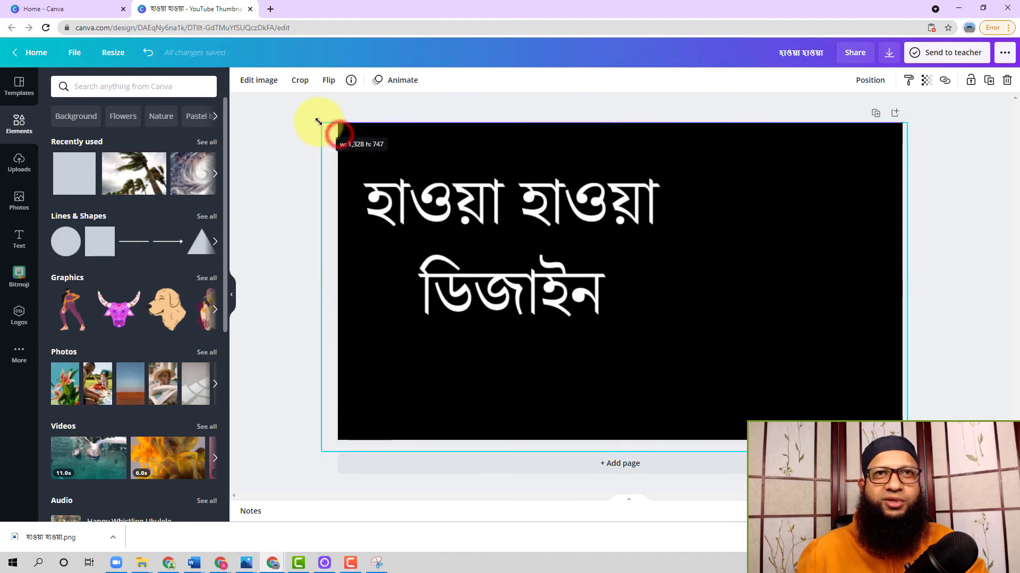
{"action": "left_click_drag", "start_coordinate": [518, 219], "coordinate": [523, 212]}
{"action": "left_click", "coordinate": [800, 285]}
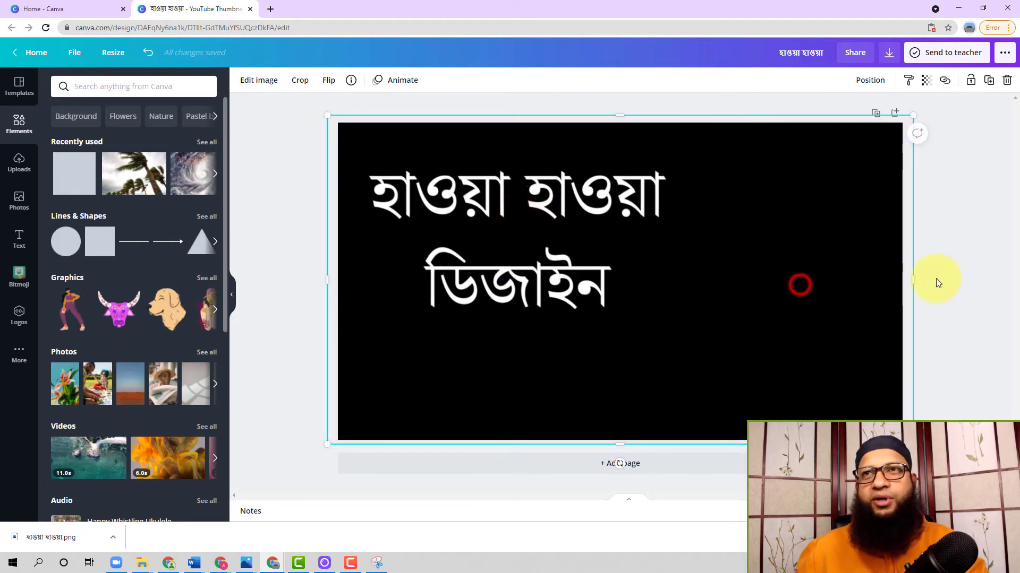
{"action": "left_click", "coordinate": [965, 286]}
{"action": "left_click", "coordinate": [796, 307]}
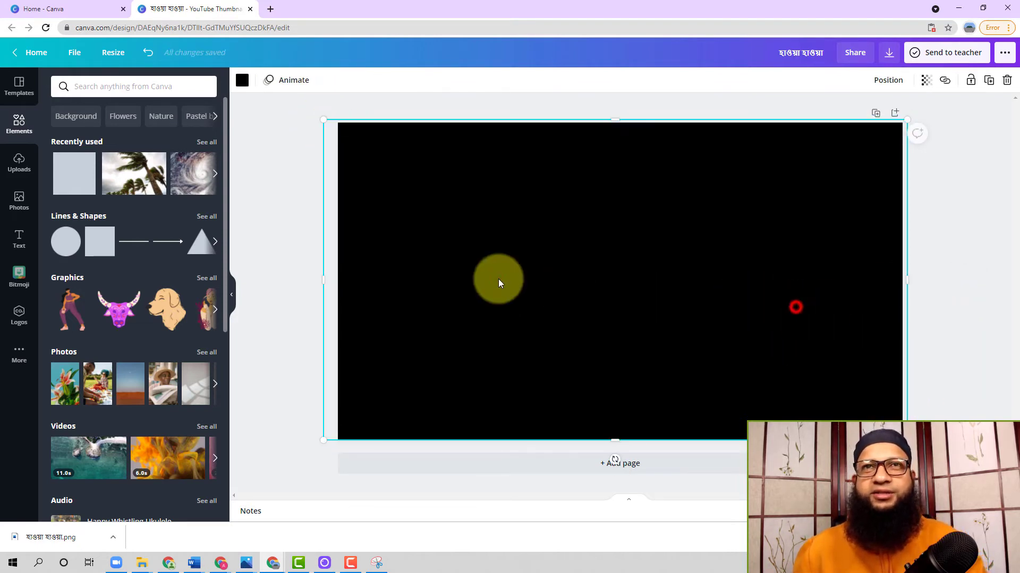
{"action": "left_click_drag", "start_coordinate": [489, 223], "coordinate": [620, 295]}
{"action": "right_click", "coordinate": [556, 269]}
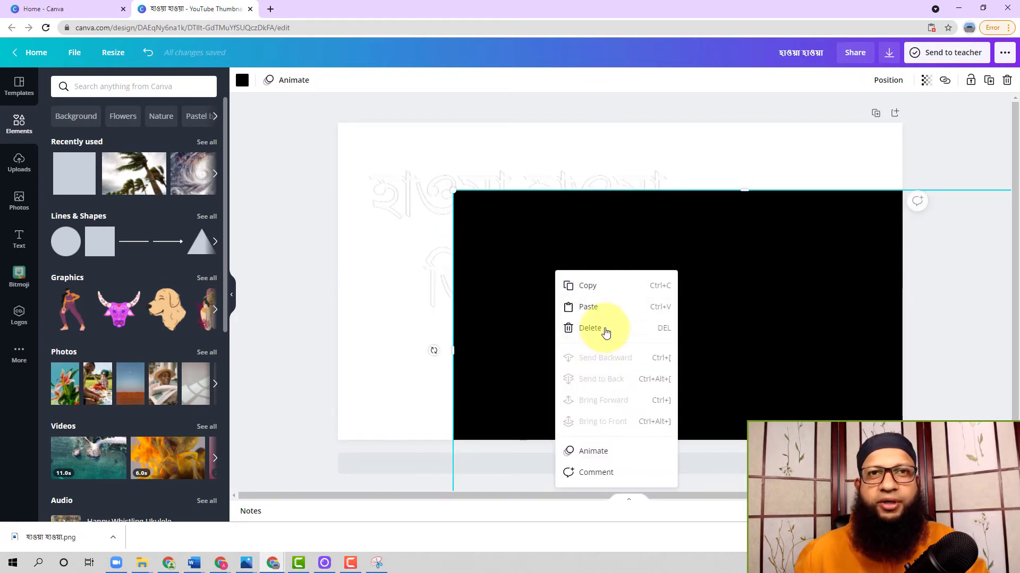
{"action": "left_click", "coordinate": [570, 161]}
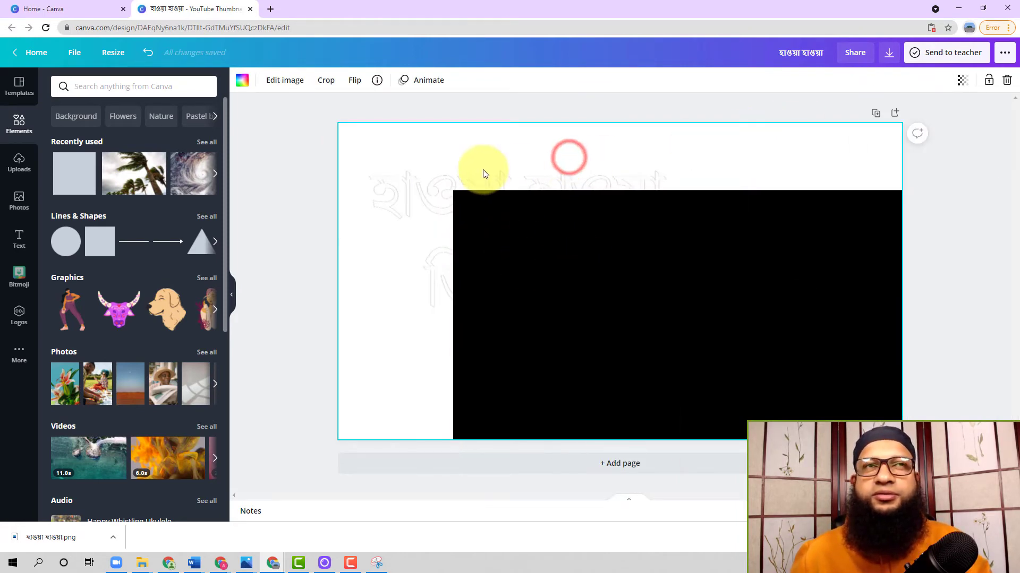
{"action": "left_click", "coordinate": [571, 267]}
{"action": "left_click", "coordinate": [473, 234]}
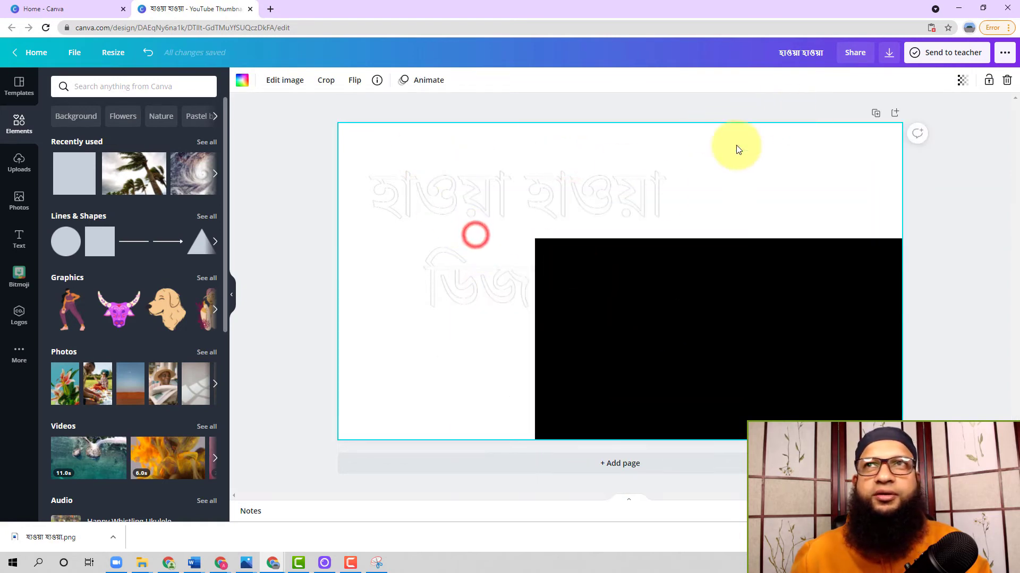
{"action": "left_click", "coordinate": [706, 155]}
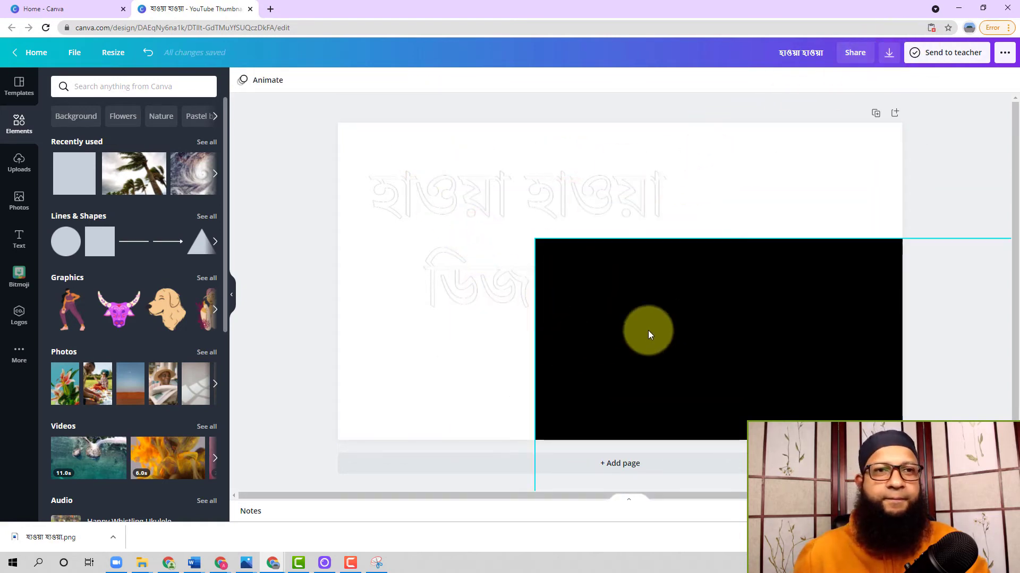
{"action": "scroll", "coordinate": [600, 347], "scroll_direction": "down", "scroll_amount": 1}
{"action": "scroll", "coordinate": [600, 348], "scroll_direction": "up", "scroll_amount": 1}
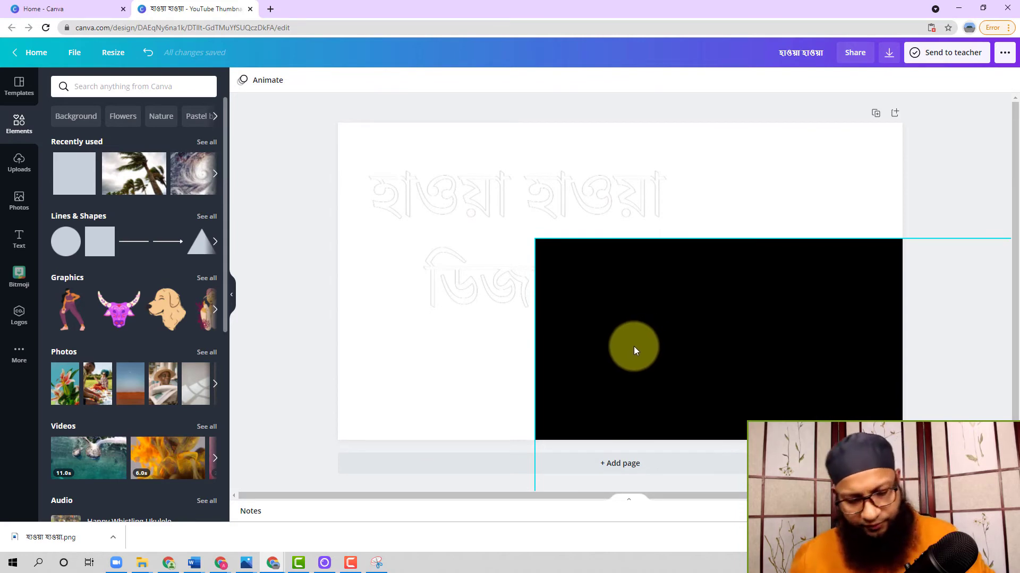
{"action": "key", "text": "ctrl+z"}
{"action": "key", "text": "ctrl+z"}
{"action": "key", "text": "ctrl+z"}
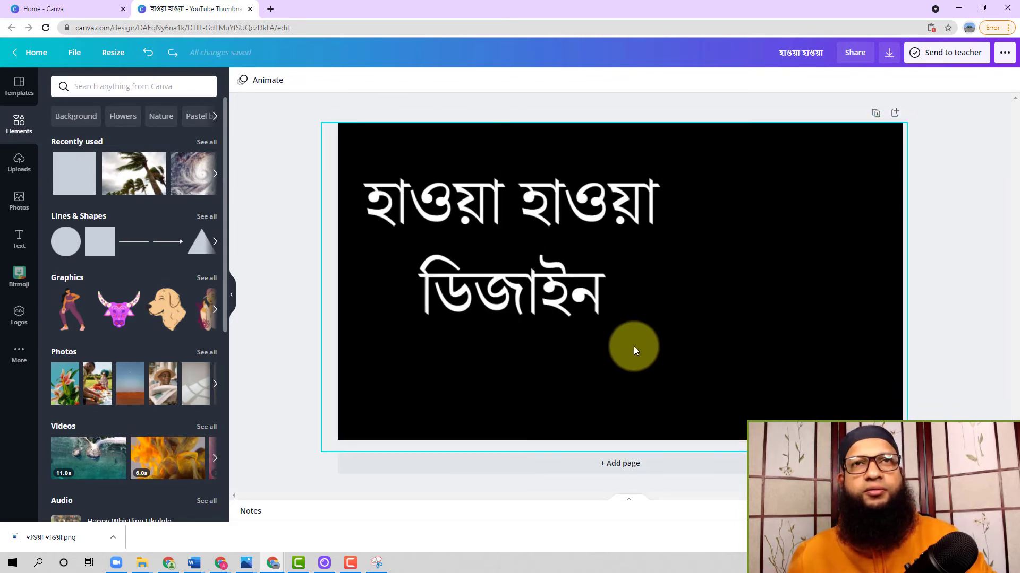
{"action": "key", "text": "ctrl+z"}
{"action": "key", "text": "ctrl+z"}
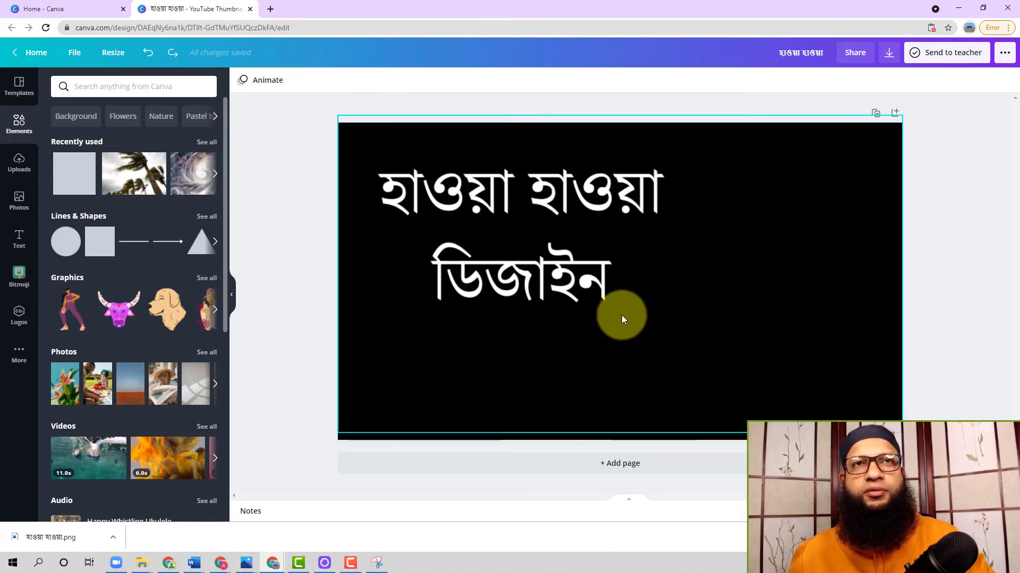
Step: Crop the empty margins around the text in the text image and place it in the page's upper-left area
{"action": "left_click_drag", "start_coordinate": [575, 250], "coordinate": [603, 293]}
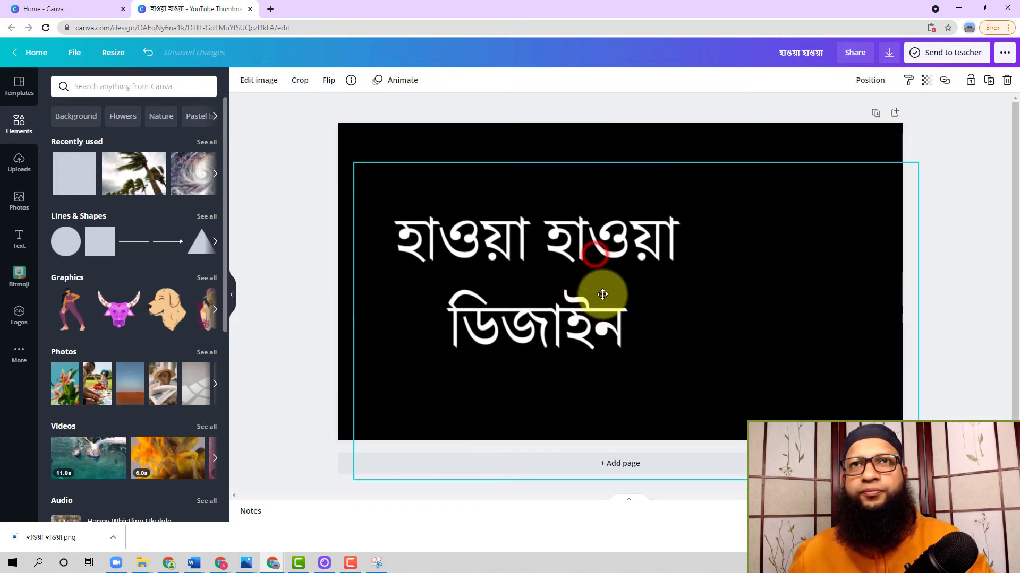
{"action": "left_click_drag", "start_coordinate": [916, 311], "coordinate": [712, 324]}
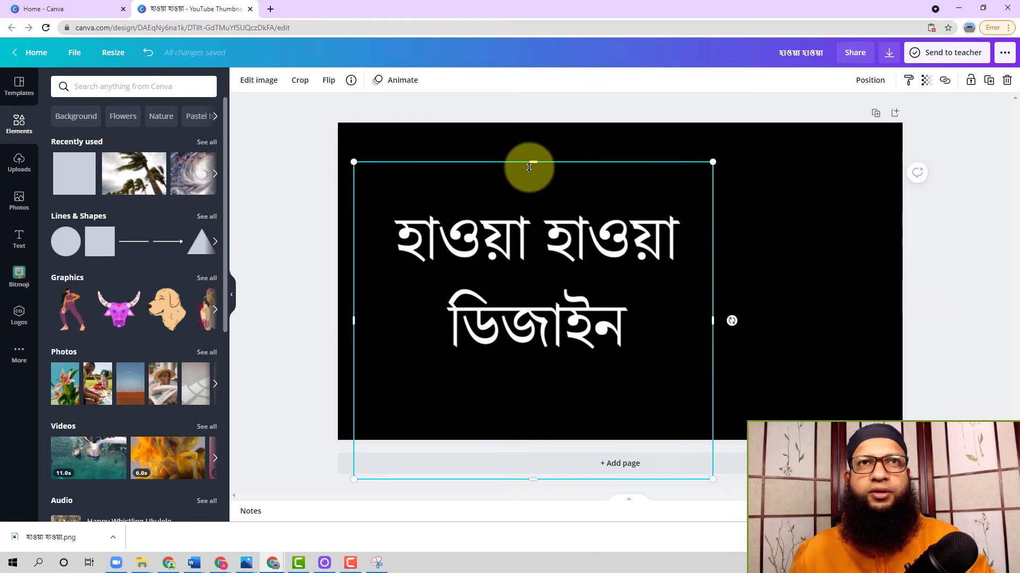
{"action": "left_click_drag", "start_coordinate": [546, 278], "coordinate": [580, 142]}
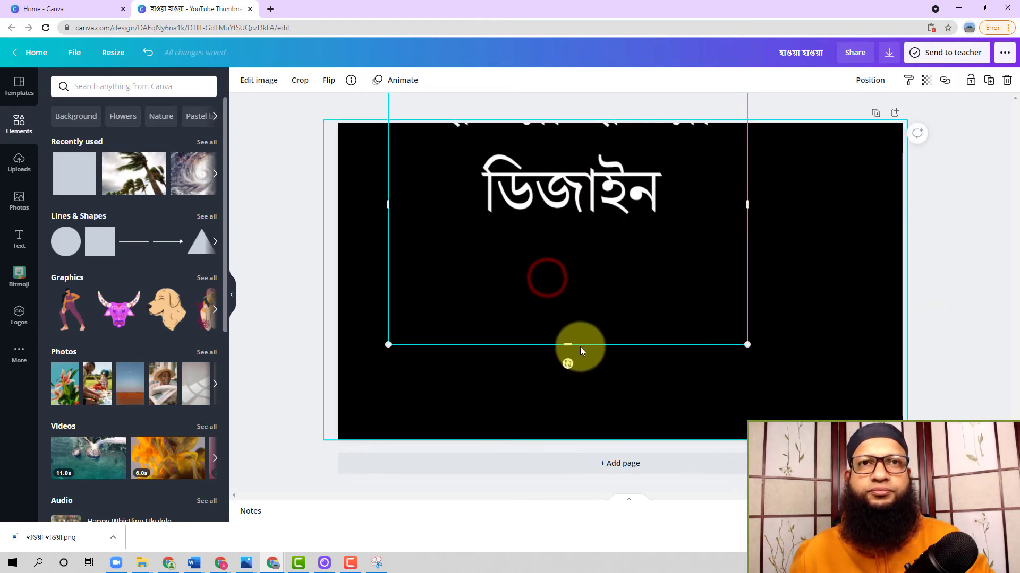
{"action": "left_click_drag", "start_coordinate": [569, 344], "coordinate": [568, 221]}
{"action": "left_click", "coordinate": [770, 324]}
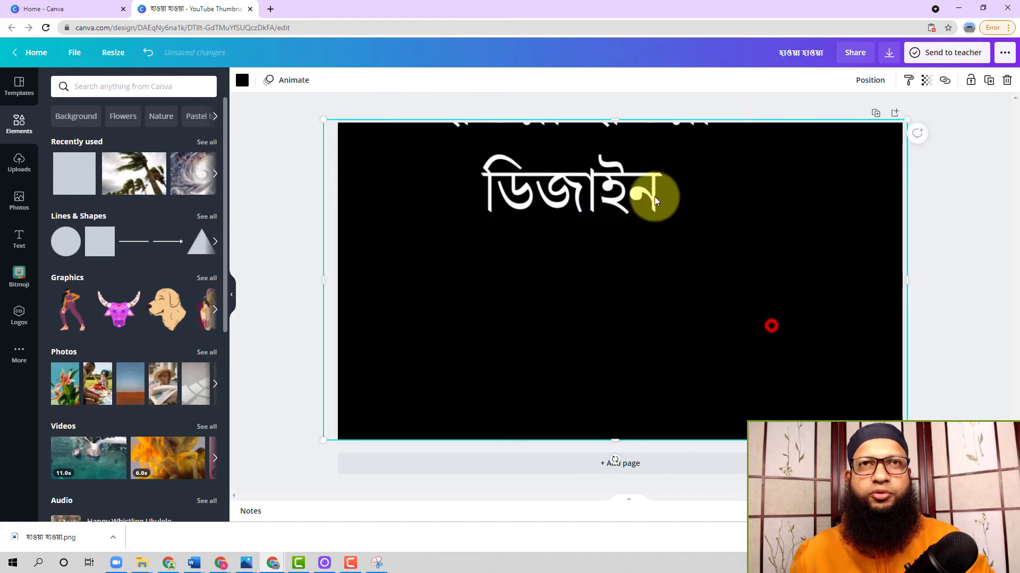
{"action": "left_click", "coordinate": [653, 190]}
{"action": "left_click_drag", "start_coordinate": [653, 190], "coordinate": [609, 280]}
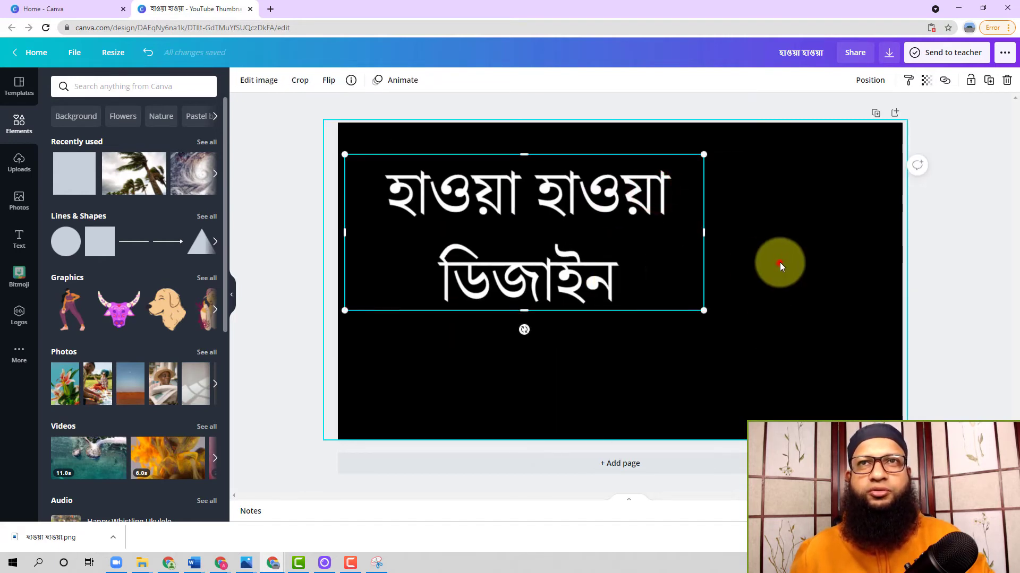
Step: Lower the black shape's transparency setting to 88 so the palm tree background shows through
{"action": "left_click", "coordinate": [780, 262]}
{"action": "left_click", "coordinate": [869, 218]}
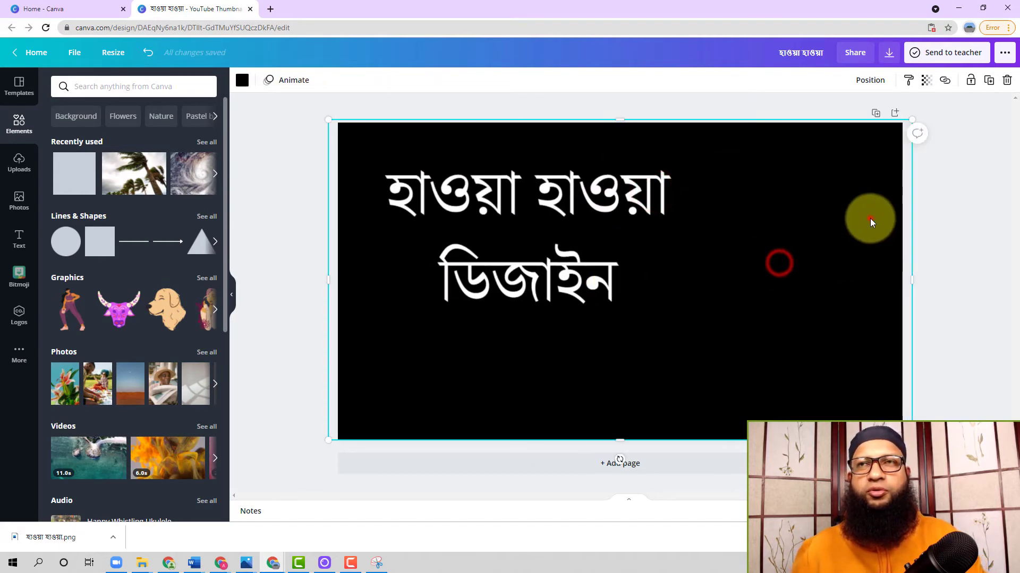
{"action": "left_click", "coordinate": [927, 84]}
{"action": "mouse_move", "coordinate": [892, 113]}
{"action": "left_mouse_down"}
{"action": "mouse_move", "coordinate": [850, 118]}
{"action": "mouse_move", "coordinate": [884, 131]}
{"action": "left_mouse_up"}
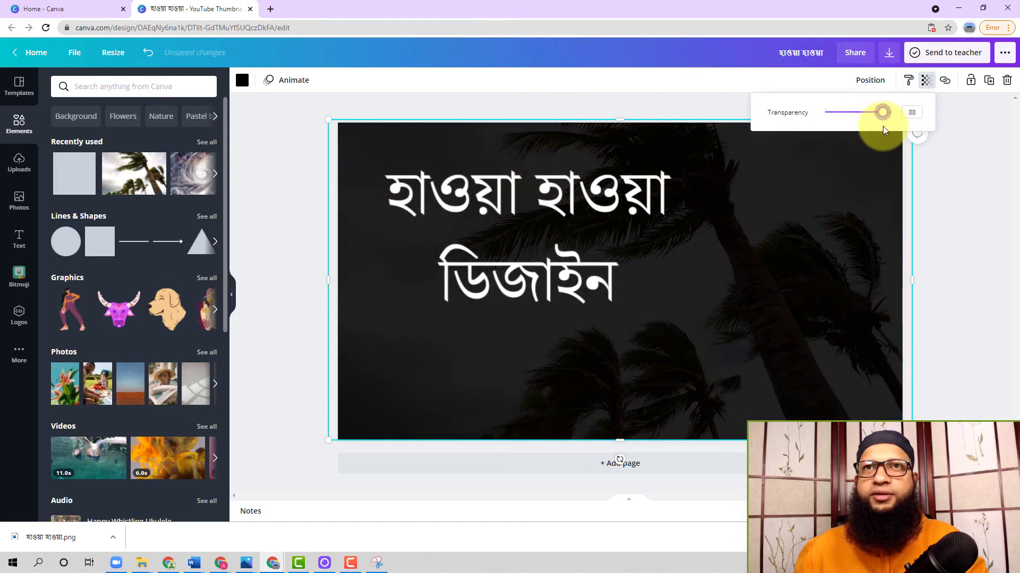
{"action": "left_click", "coordinate": [917, 234]}
Step: Move the text image slightly down on the page
{"action": "left_click", "coordinate": [658, 339]}
{"action": "left_click_drag", "start_coordinate": [541, 225], "coordinate": [537, 235]}
{"action": "left_click", "coordinate": [715, 248]}
{"action": "left_click", "coordinate": [648, 248]}
{"action": "left_click", "coordinate": [774, 278]}
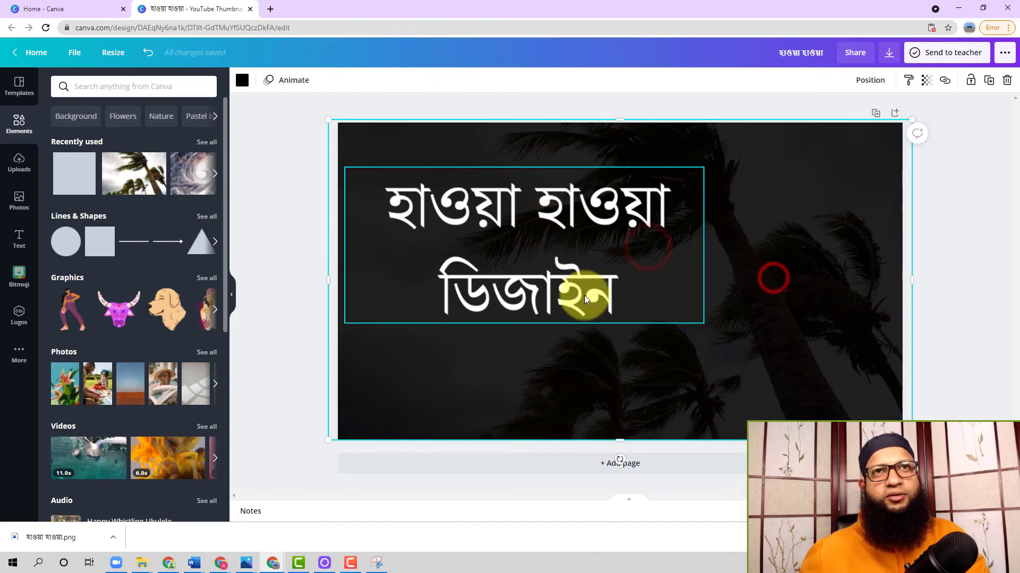
Step: Apply the Wobble effect from the Liquify image effects to the text image
{"action": "left_click", "coordinate": [591, 265]}
{"action": "left_click", "coordinate": [256, 80]}
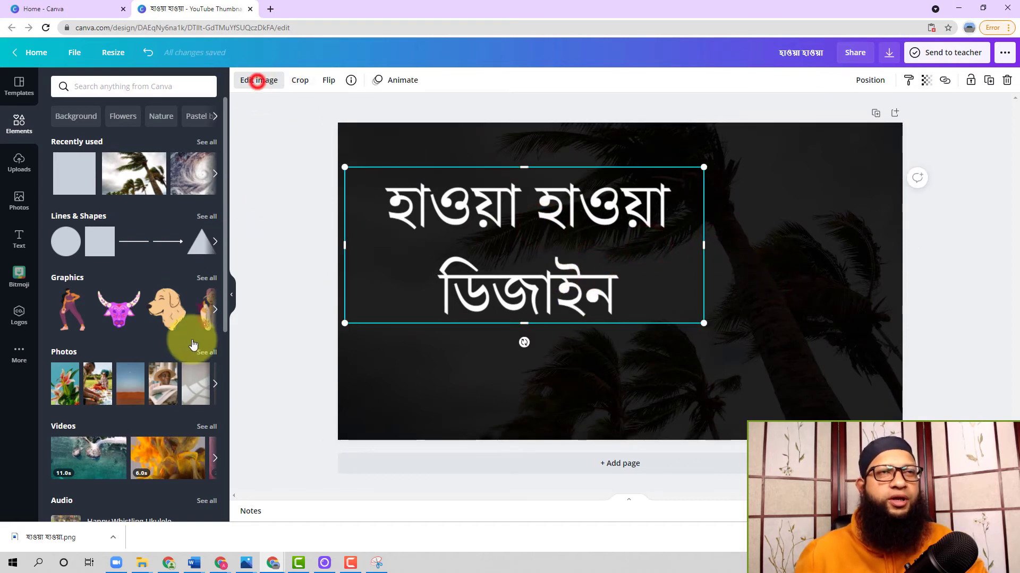
{"action": "scroll", "coordinate": [119, 356], "scroll_direction": "down", "scroll_amount": 7}
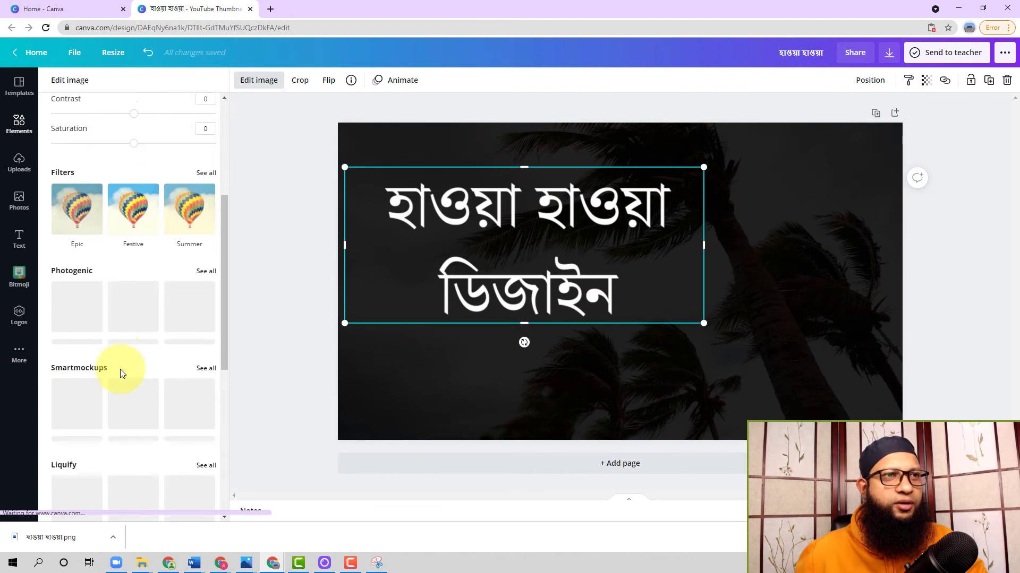
{"action": "left_click", "coordinate": [210, 325]}
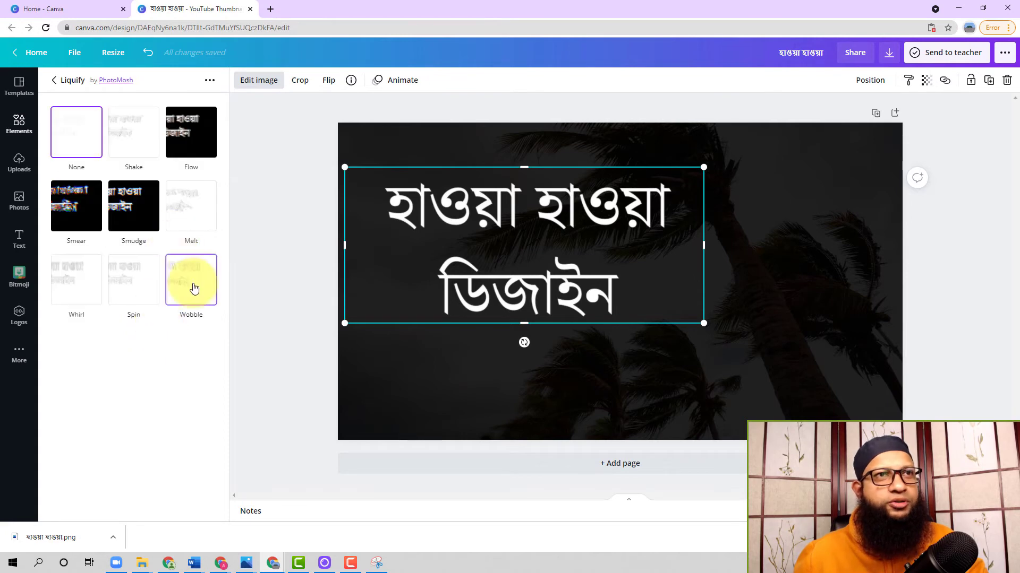
{"action": "left_click", "coordinate": [190, 281]}
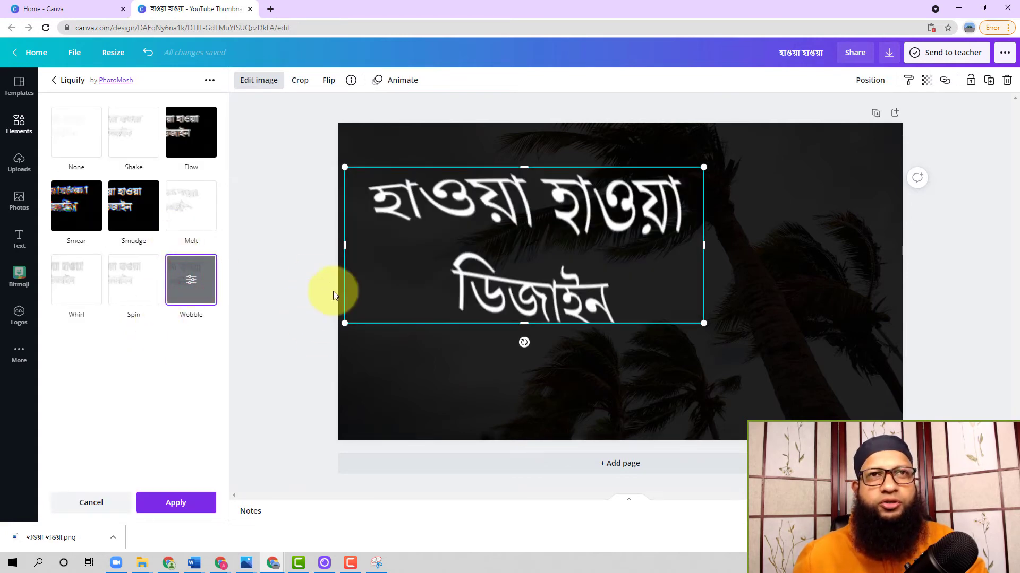
Step: Adjust the Wobble effect to an amount of 0.0404 and a size of 7
{"action": "left_click", "coordinate": [188, 280]}
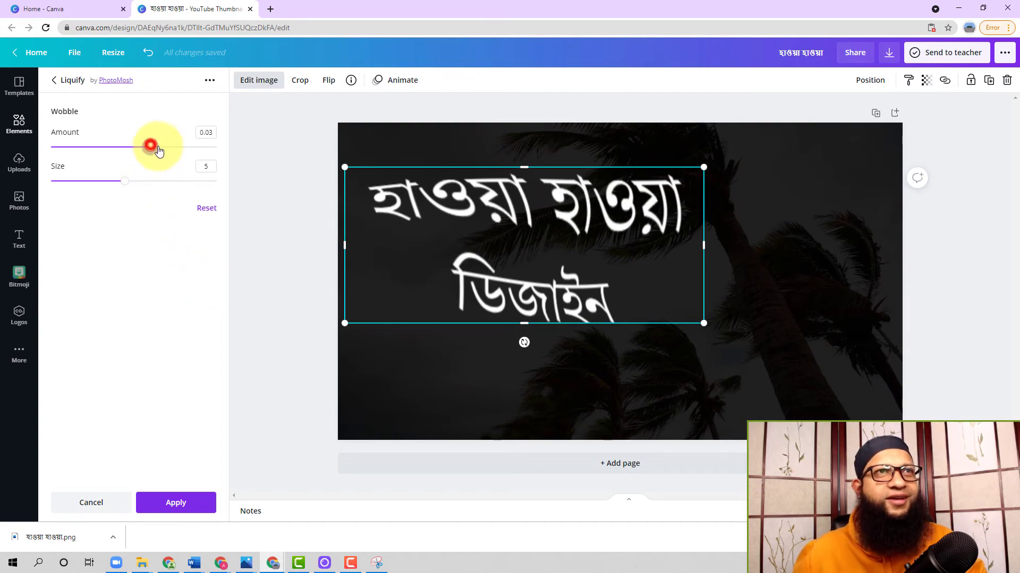
{"action": "left_click_drag", "start_coordinate": [159, 151], "coordinate": [173, 193]}
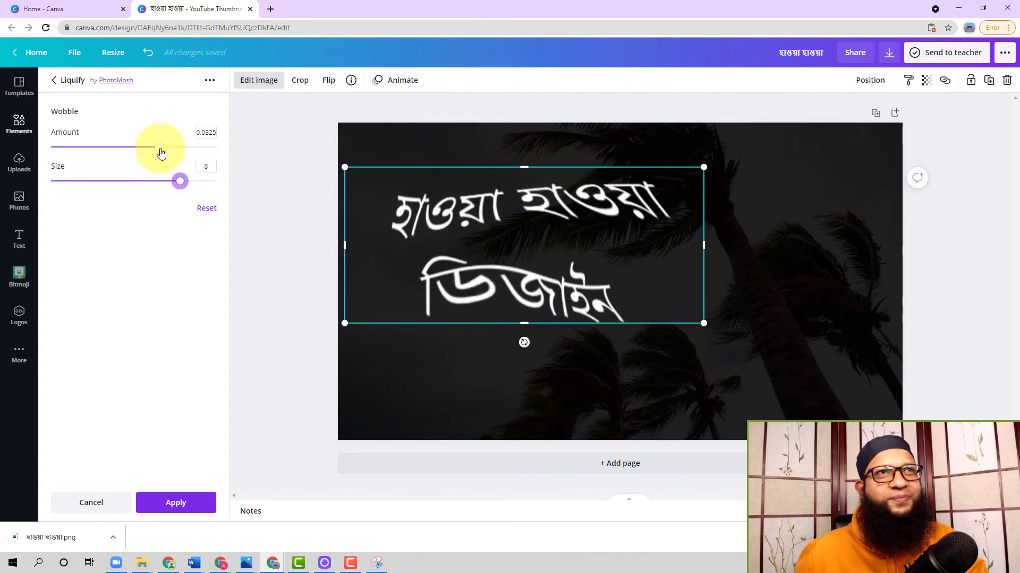
{"action": "left_click_drag", "start_coordinate": [162, 154], "coordinate": [159, 187]}
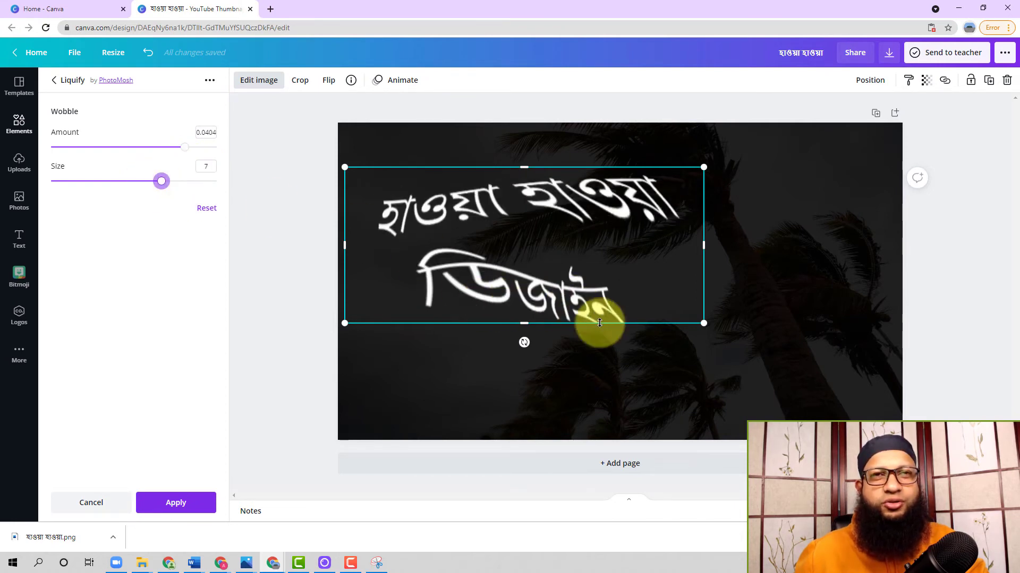
Step: Enlarge the wobbled text image slightly and move it up against the page's left edge
{"action": "left_click_drag", "start_coordinate": [708, 323], "coordinate": [720, 327]}
{"action": "left_click", "coordinate": [733, 392]}
{"action": "left_click_drag", "start_coordinate": [620, 298], "coordinate": [616, 285]}
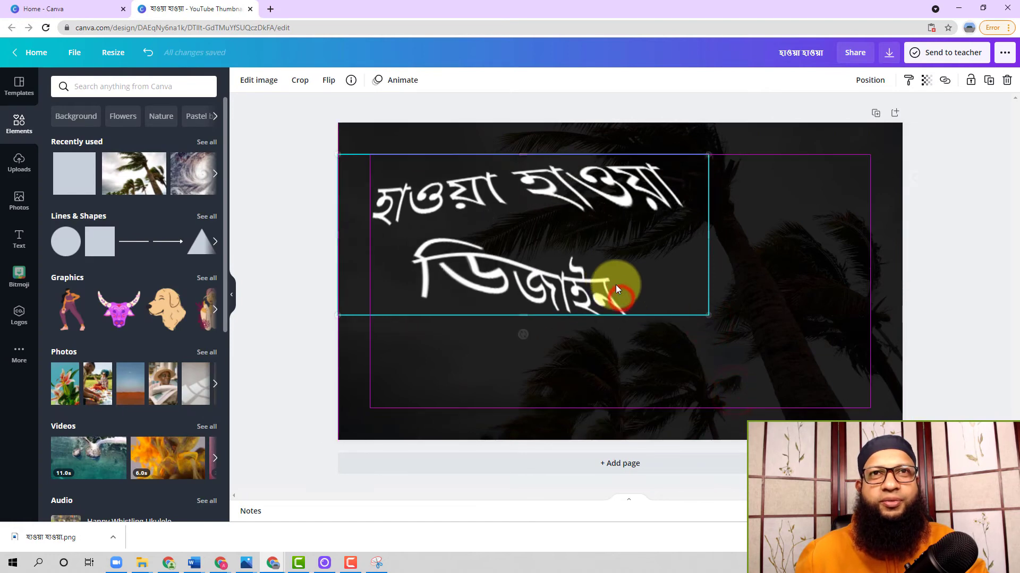
Step: Shrink the wavy text image and reposition it in the upper-left part of the page, just inside the page's edges
{"action": "left_click", "coordinate": [820, 356]}
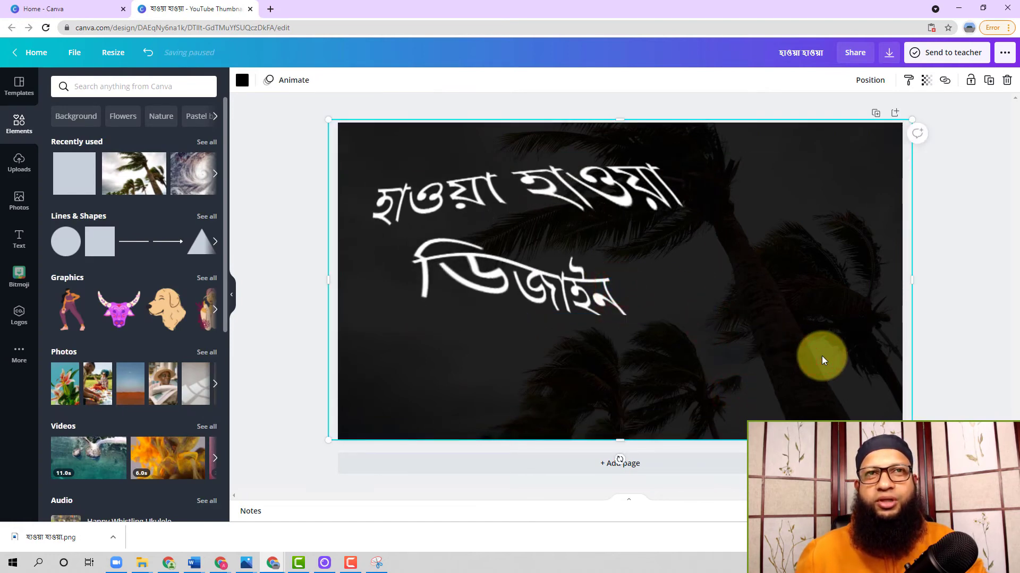
{"action": "left_click", "coordinate": [495, 239]}
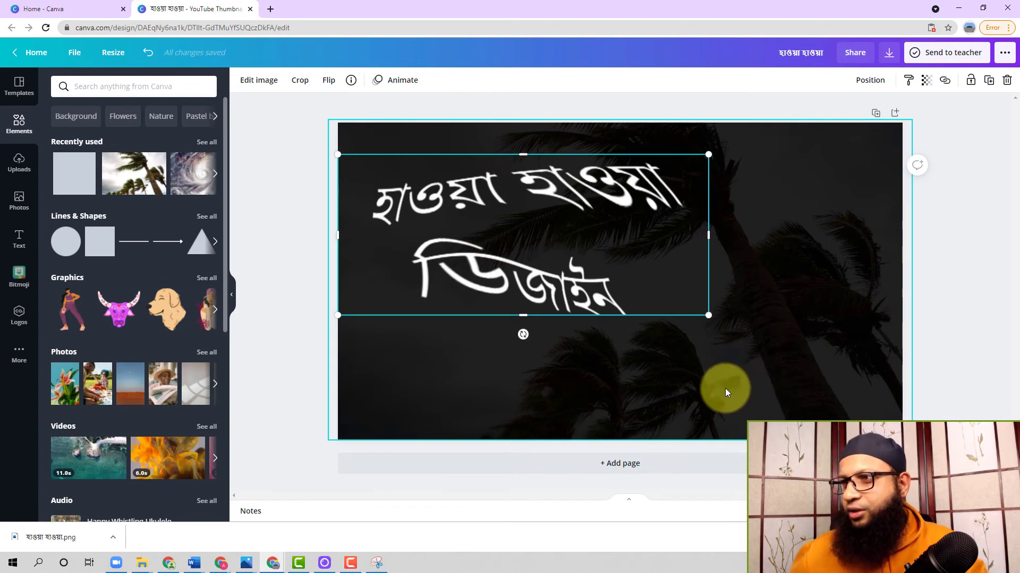
{"action": "left_click_drag", "start_coordinate": [601, 269], "coordinate": [620, 282]}
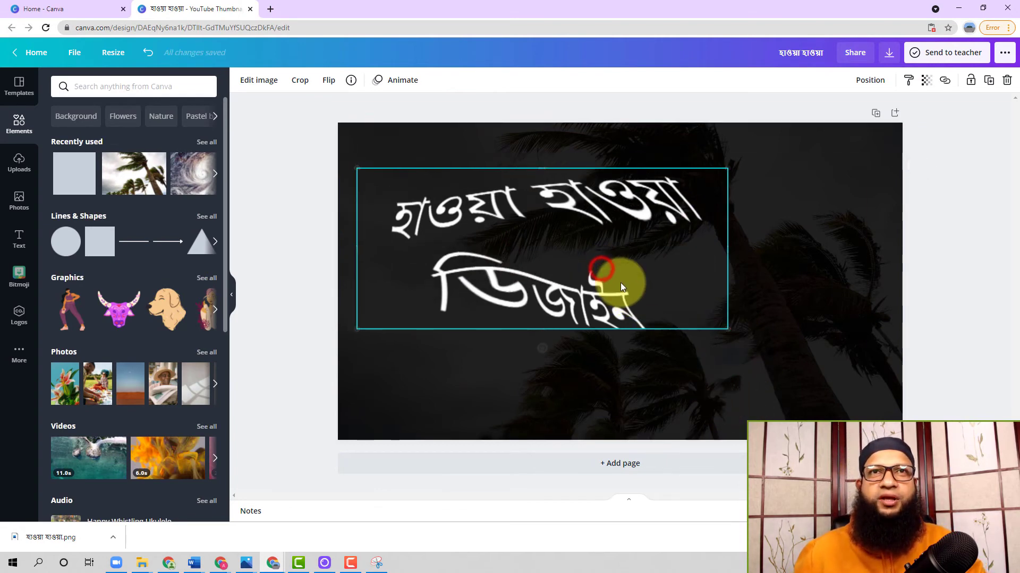
{"action": "left_click_drag", "start_coordinate": [729, 330], "coordinate": [678, 301]}
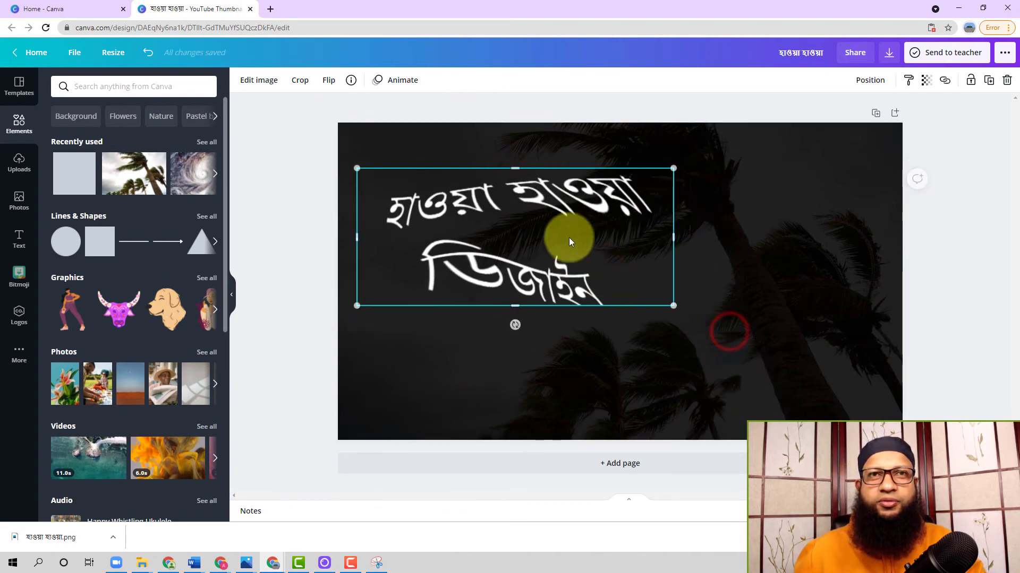
{"action": "left_click_drag", "start_coordinate": [568, 237], "coordinate": [548, 244]}
{"action": "left_click", "coordinate": [814, 305]}
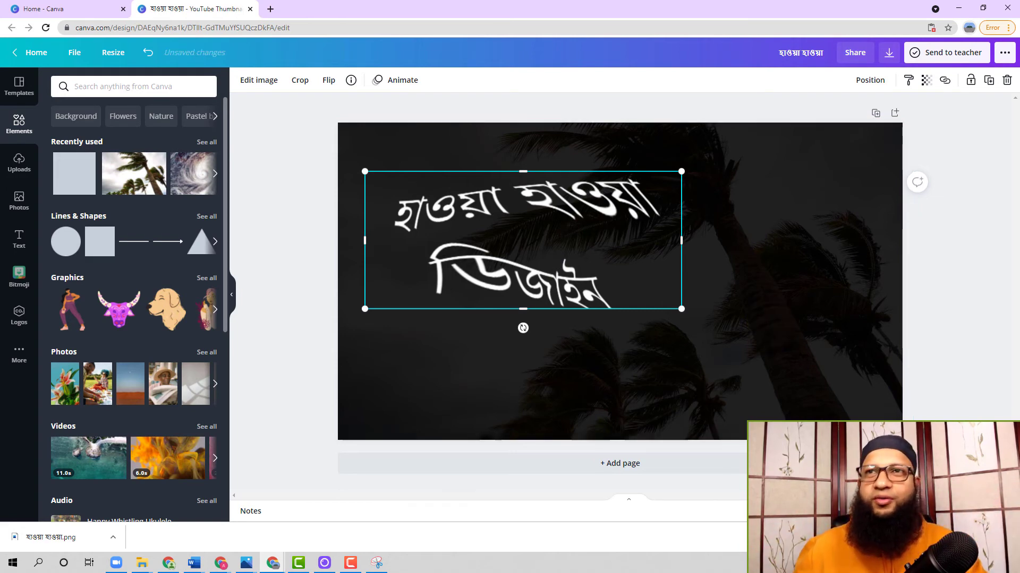
{"action": "left_click", "coordinate": [956, 237]}
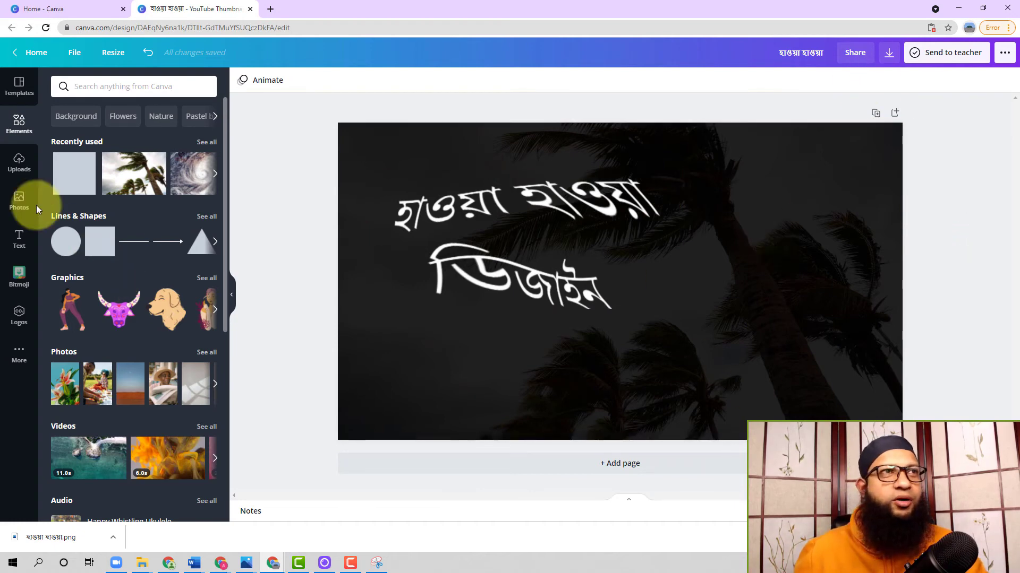
Step: Add the uploaded portrait photo of the pointing man to the page and place it over the right half
{"action": "left_click", "coordinate": [20, 164]}
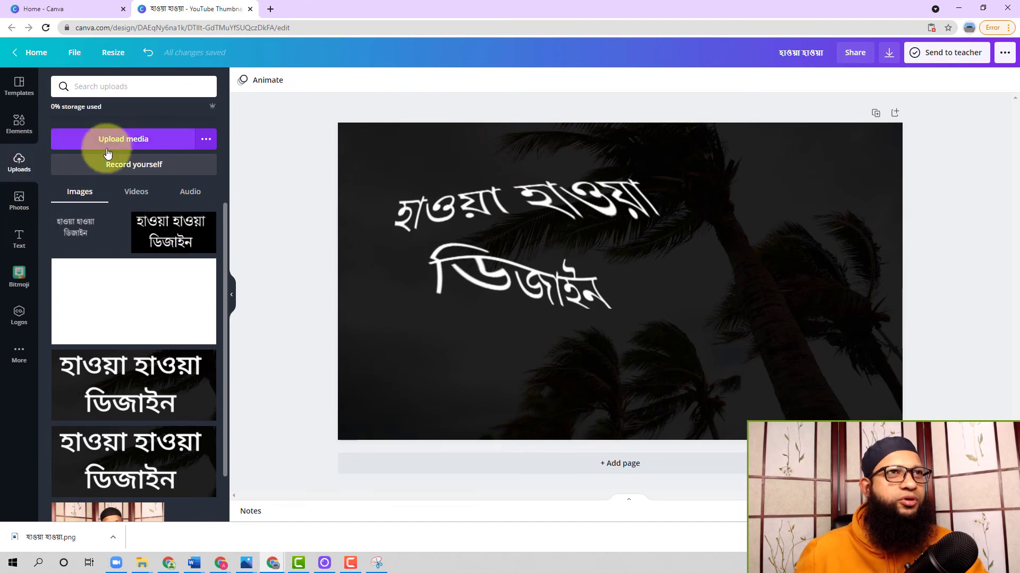
{"action": "scroll", "coordinate": [93, 372], "scroll_direction": "down", "scroll_amount": 2}
{"action": "left_click", "coordinate": [109, 481]}
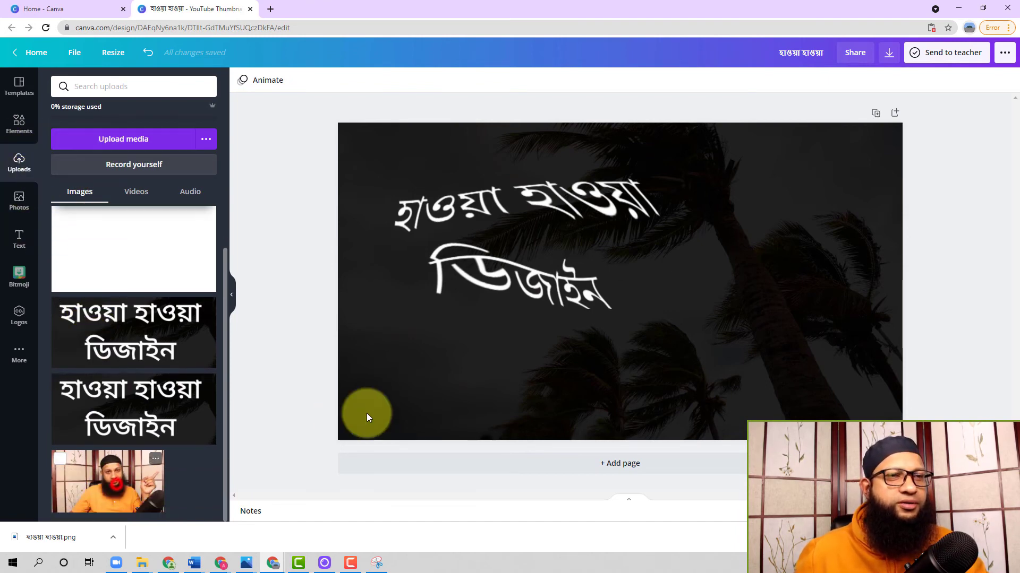
{"action": "left_click_drag", "start_coordinate": [702, 279], "coordinate": [788, 291]}
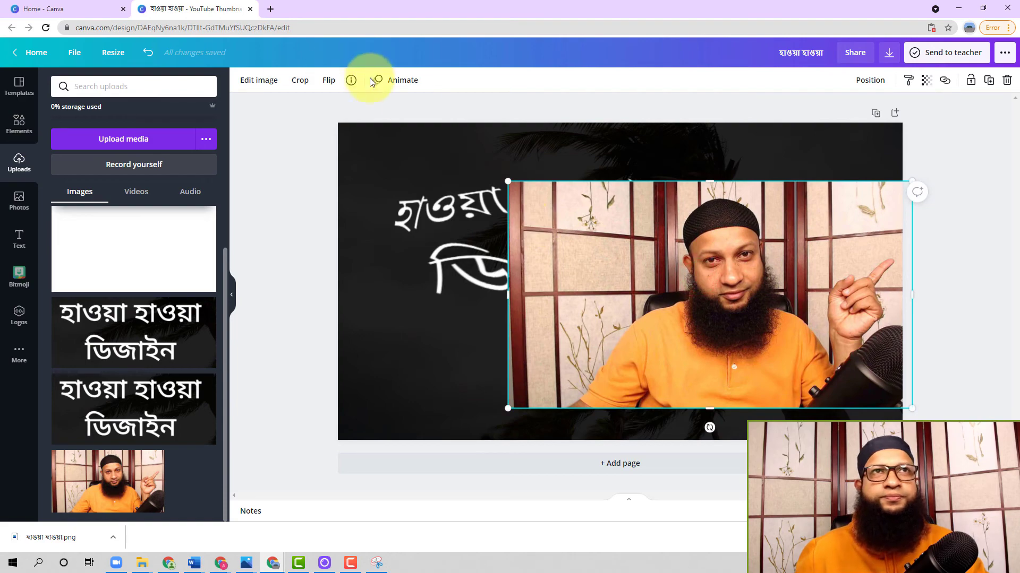
Step: Flip the portrait photo horizontally and shift it slightly towards the page's lower-right corner
{"action": "left_click", "coordinate": [327, 80]}
{"action": "left_click", "coordinate": [364, 107]}
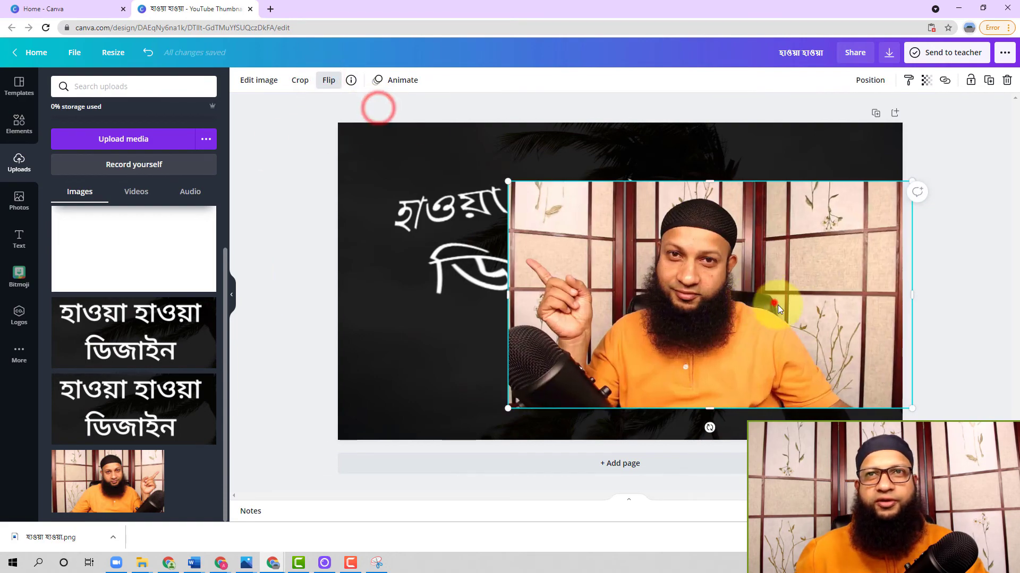
{"action": "left_click_drag", "start_coordinate": [777, 304], "coordinate": [813, 319]}
Step: Remove the portrait photo's background, then align the cutout with the page's bottom edge and enlarge it slightly
{"action": "left_click", "coordinate": [255, 80]}
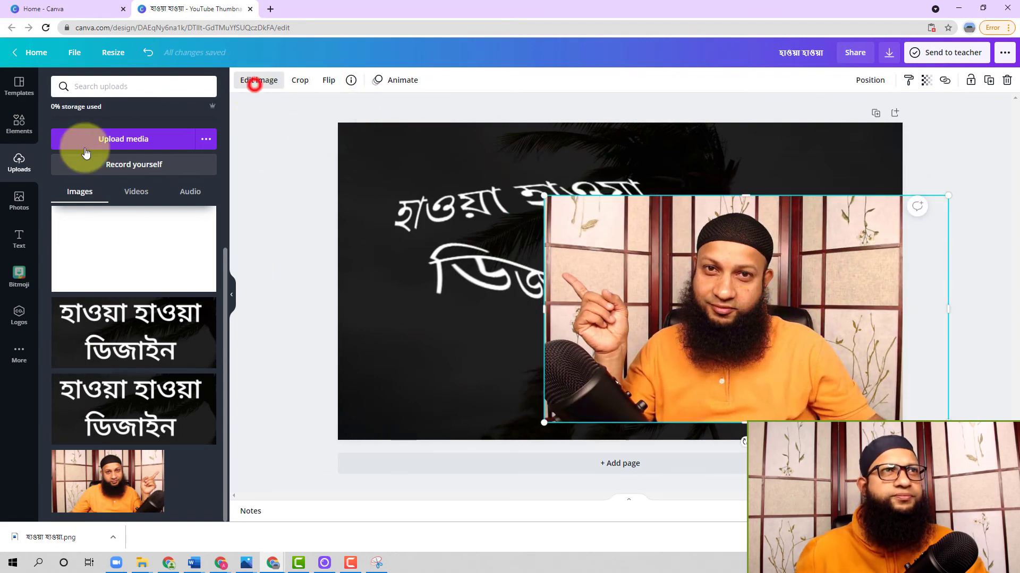
{"action": "left_click", "coordinate": [68, 250]}
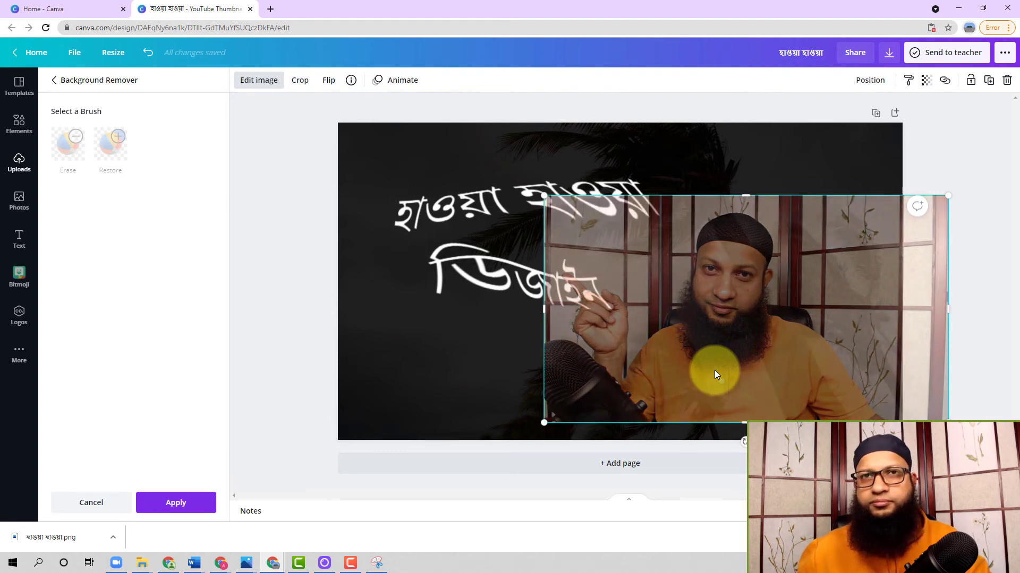
{"action": "left_click_drag", "start_coordinate": [729, 360], "coordinate": [790, 369]}
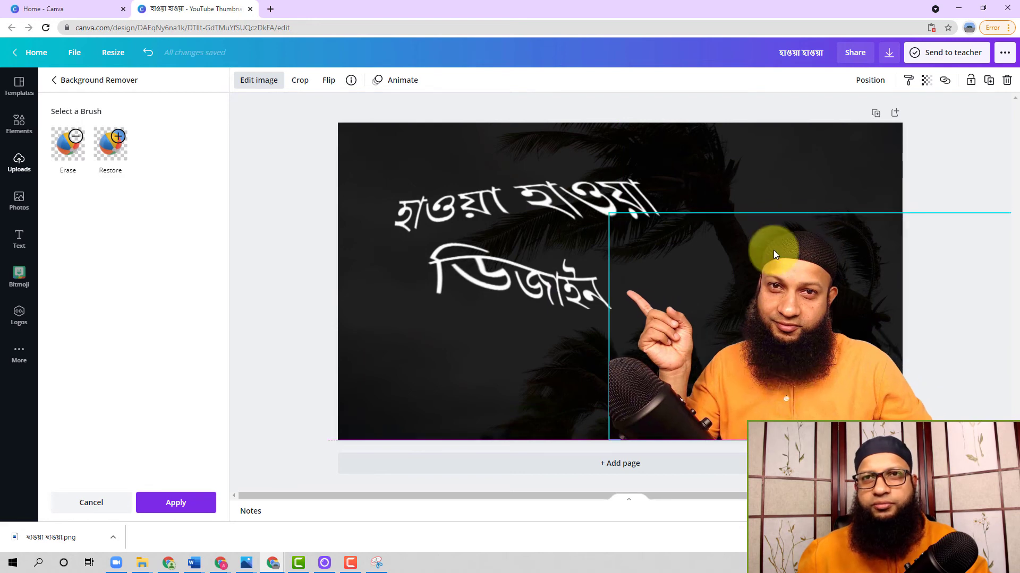
{"action": "left_click_drag", "start_coordinate": [612, 215], "coordinate": [594, 188]}
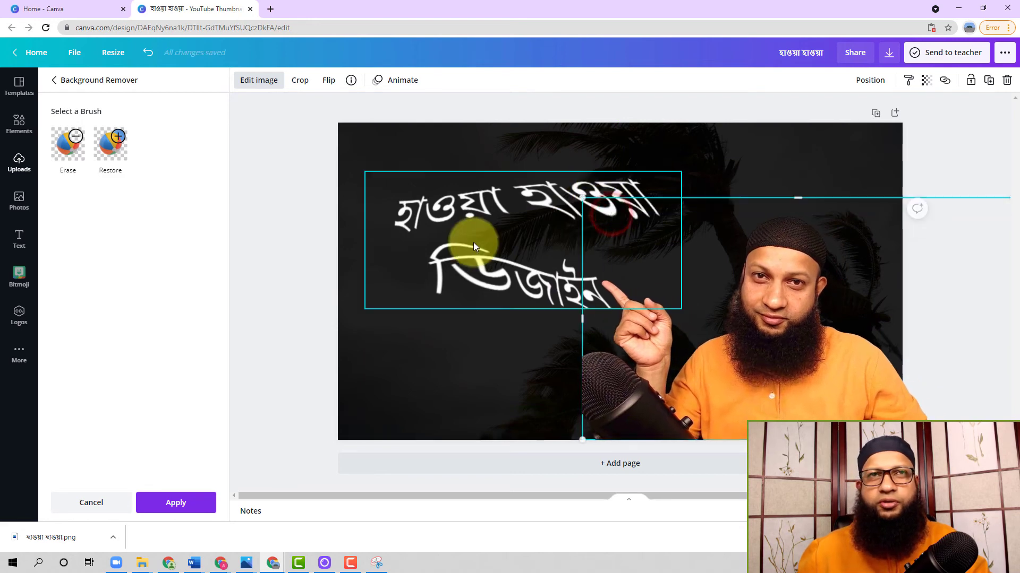
Step: Move the wavy text image into the page's upper-left corner, clear of the man's pointing finger
{"action": "left_click", "coordinate": [474, 242]}
{"action": "left_click_drag", "start_coordinate": [505, 230], "coordinate": [467, 198]}
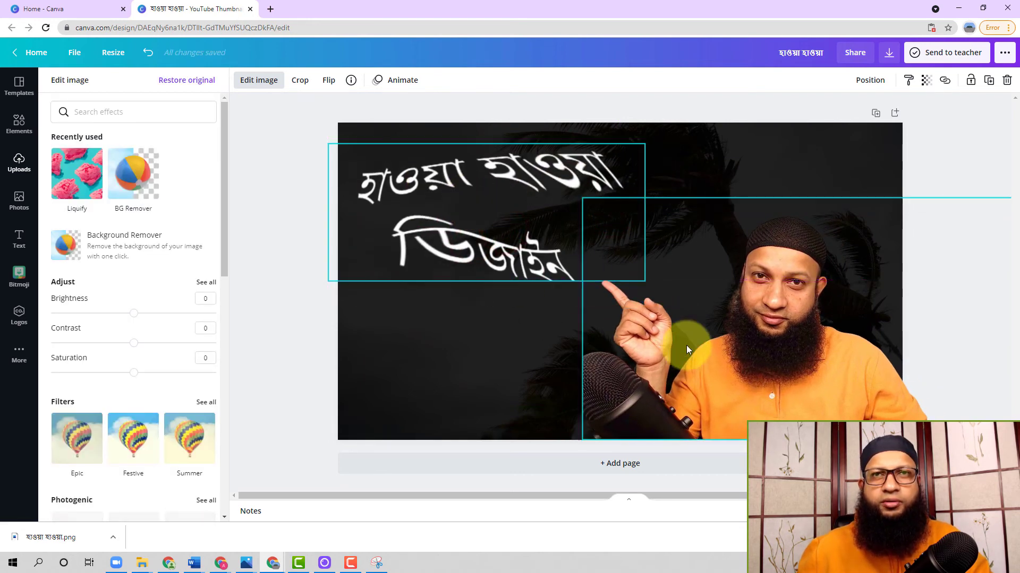
{"action": "left_click", "coordinate": [776, 176]}
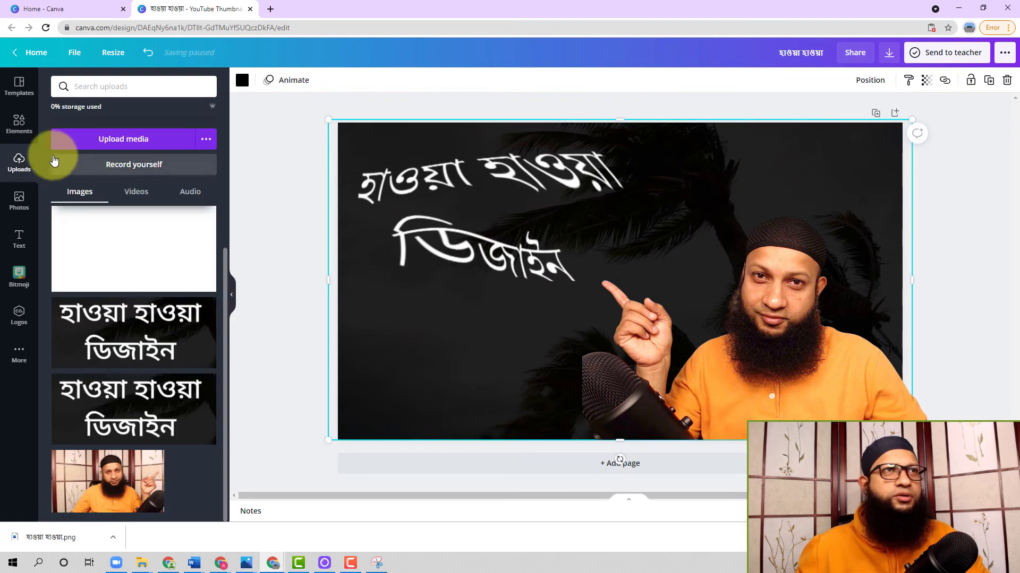
Step: Add a heading to the page with the text "কিভাবে করবেন"
{"action": "left_click", "coordinate": [19, 237]}
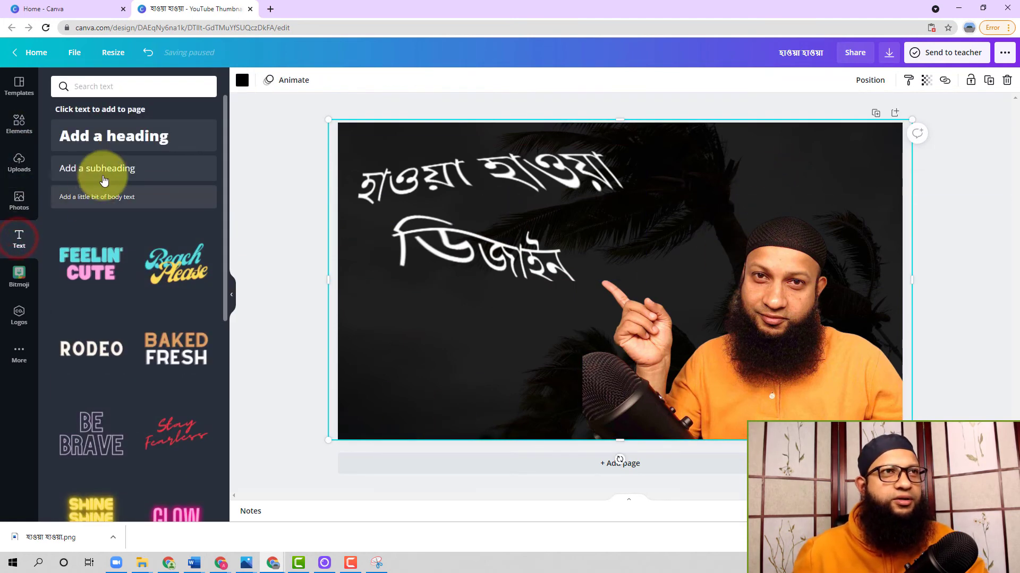
{"action": "left_click", "coordinate": [109, 136]}
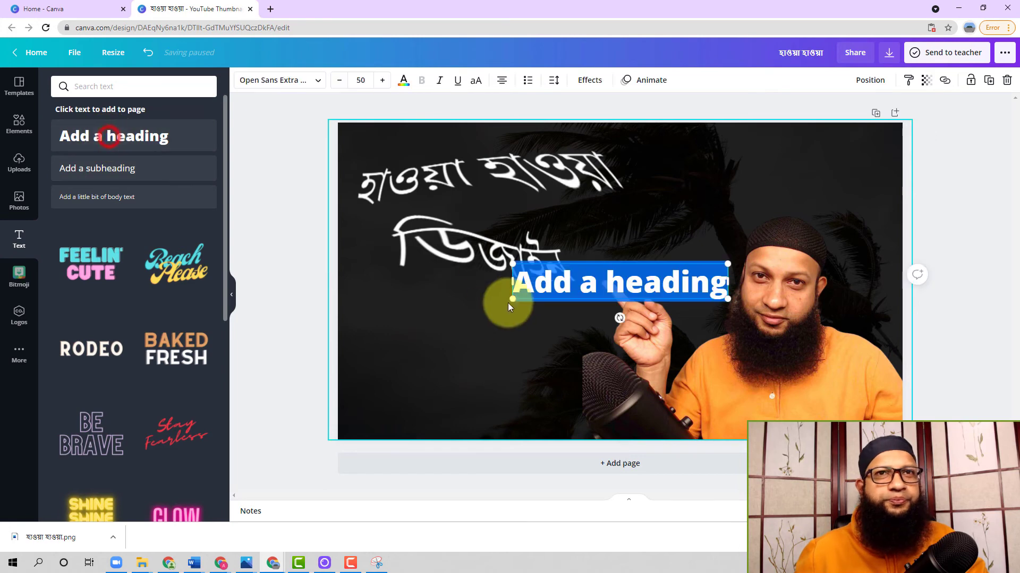
{"action": "double_click", "coordinate": [614, 286]}
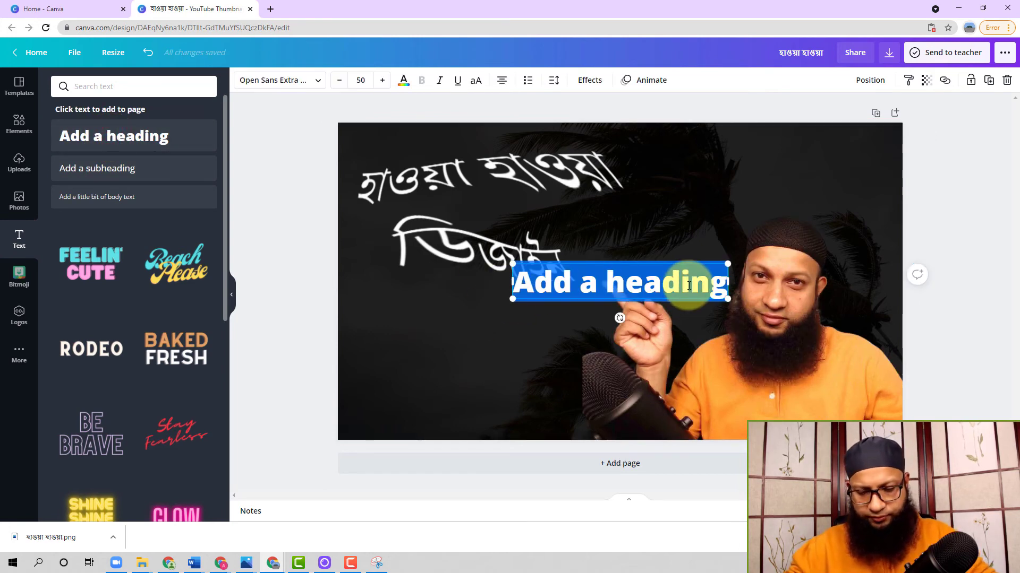
{"action": "type", "text": "কিভাব"}
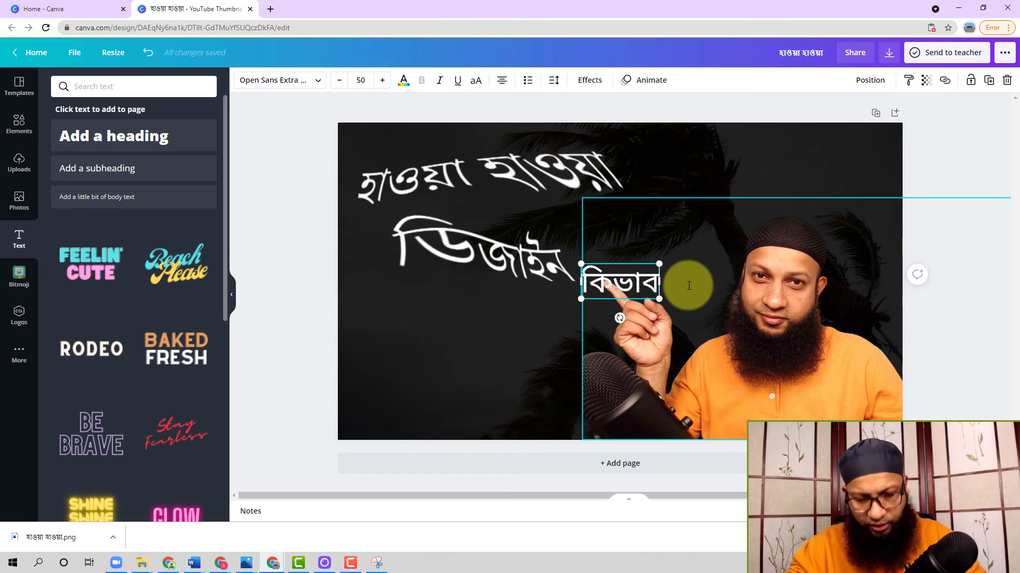
{"action": "type", "text": "ে কো"}
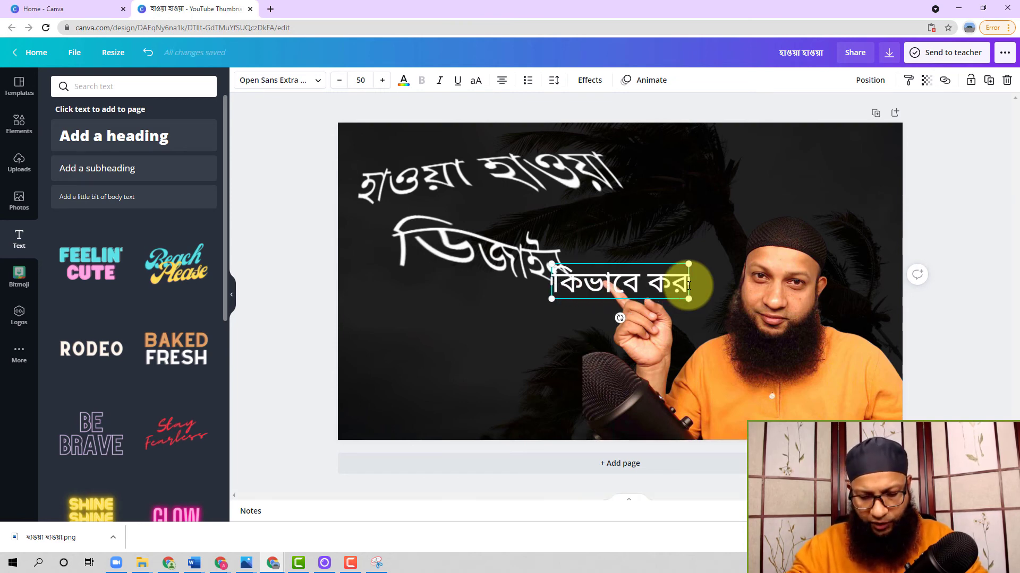
{"action": "type", "text": "বেন"}
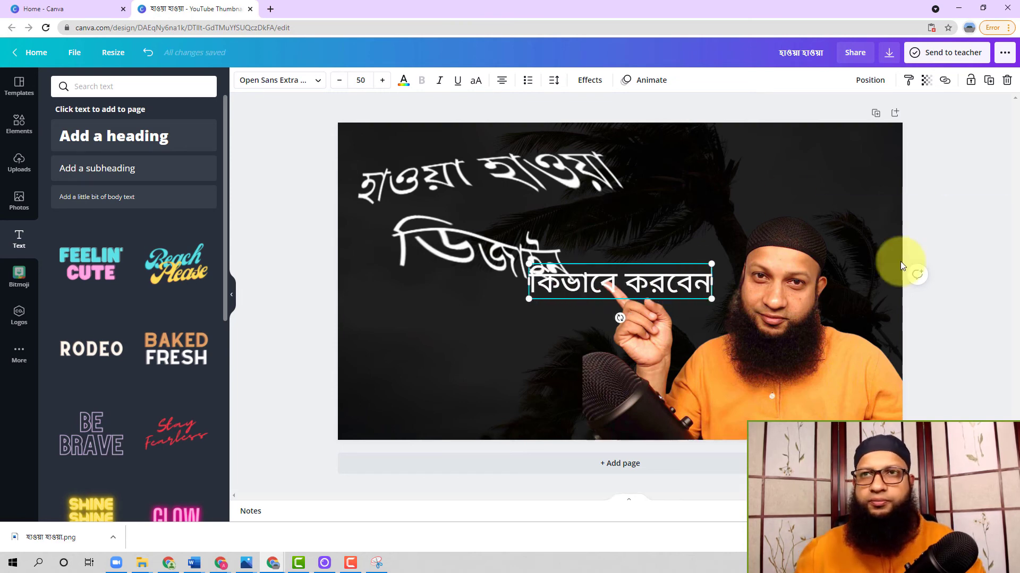
{"action": "left_click", "coordinate": [876, 176]}
Step: Move the heading below the wavy text and set its font size to 67
{"action": "left_click_drag", "start_coordinate": [598, 292], "coordinate": [472, 358]}
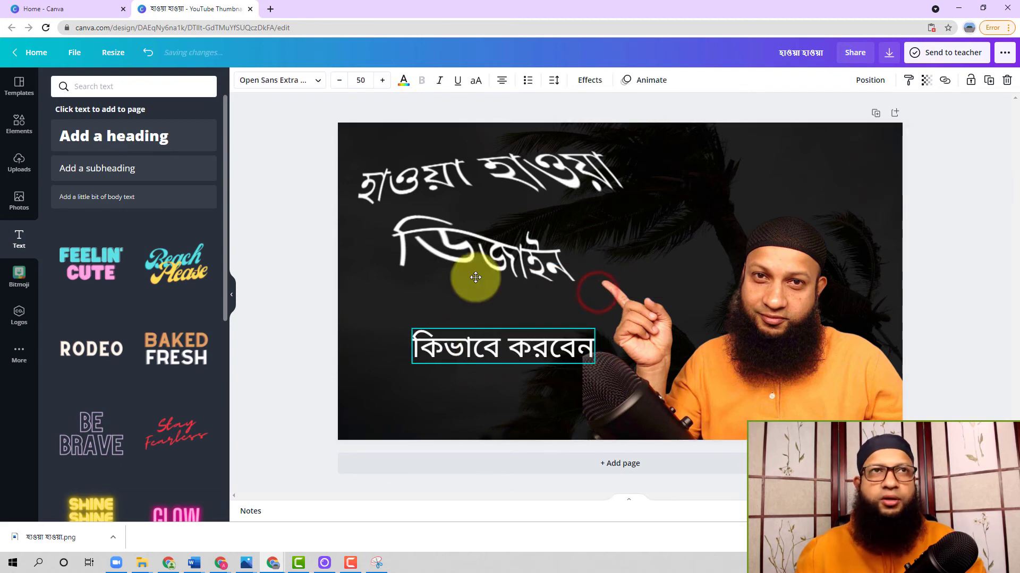
{"action": "left_click", "coordinate": [382, 82]}
{"action": "left_click", "coordinate": [382, 82]}
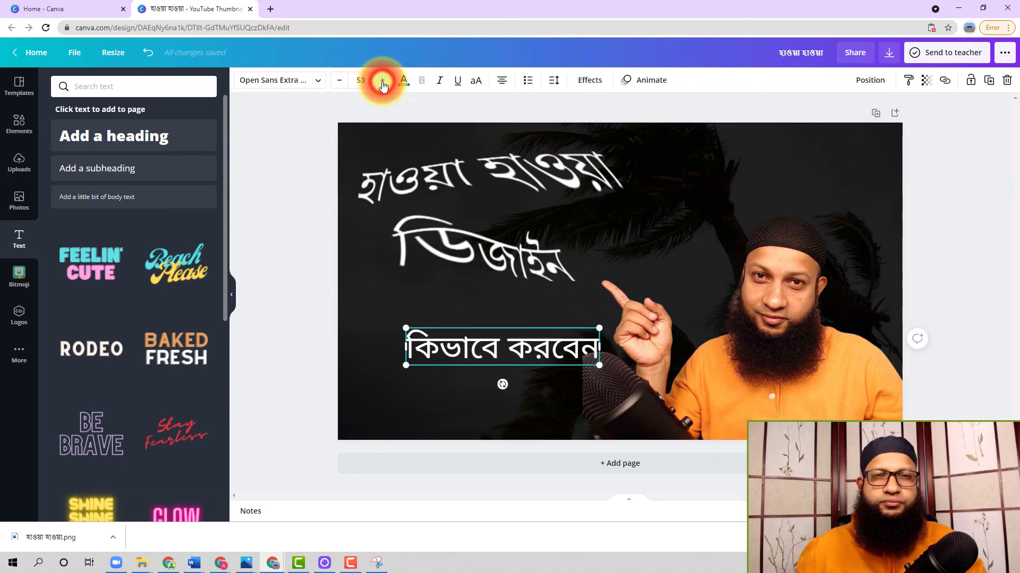
{"action": "left_click", "coordinate": [382, 82]}
{"action": "left_click", "coordinate": [382, 82]}
{"action": "left_click", "coordinate": [382, 82]}
{"action": "left_click", "coordinate": [382, 83]}
{"action": "left_click", "coordinate": [382, 82]}
{"action": "left_click", "coordinate": [383, 82]}
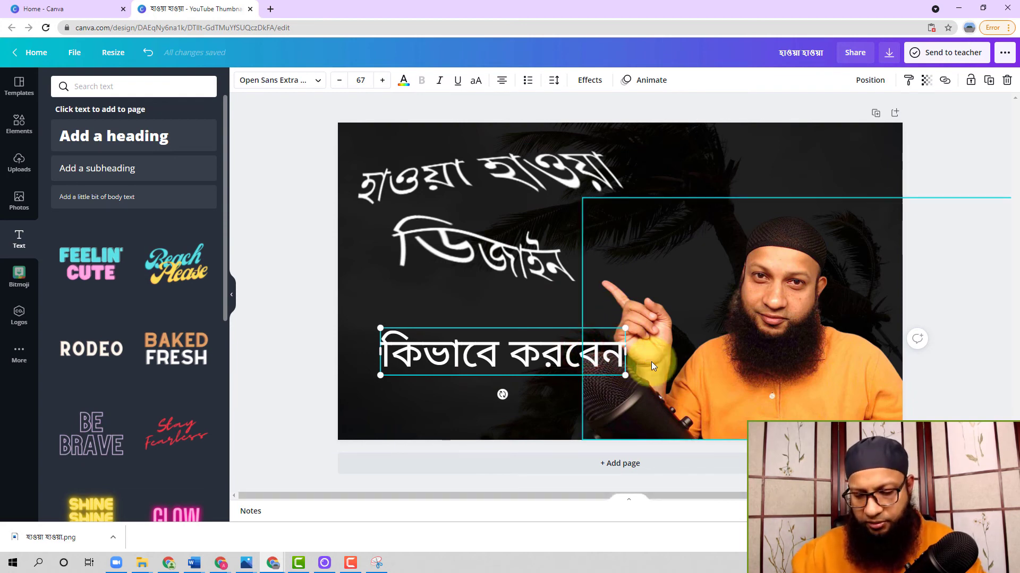
Step: Append a question mark to the heading and colour all its text bright yellow from the Popular Yello palette
{"action": "type", "text": "?"}
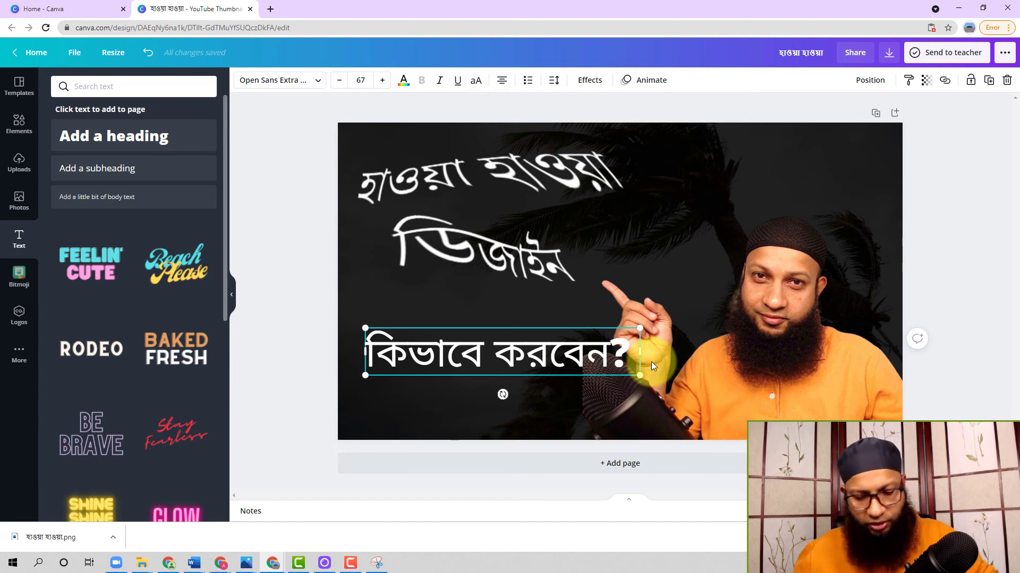
{"action": "key", "text": "ctrl+a"}
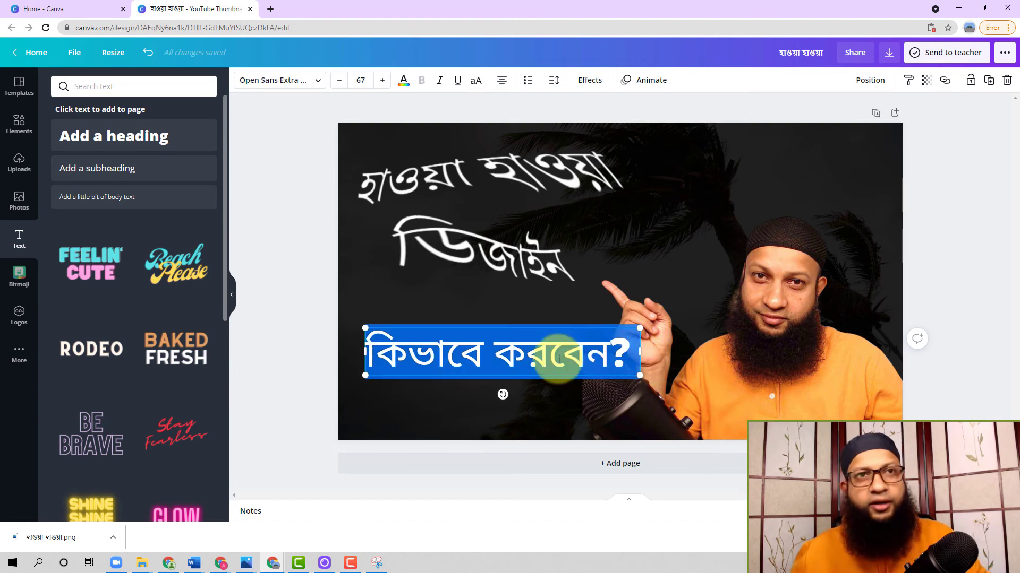
{"action": "left_click", "coordinate": [403, 80]}
{"action": "scroll", "coordinate": [87, 404], "scroll_direction": "down", "scroll_amount": 5}
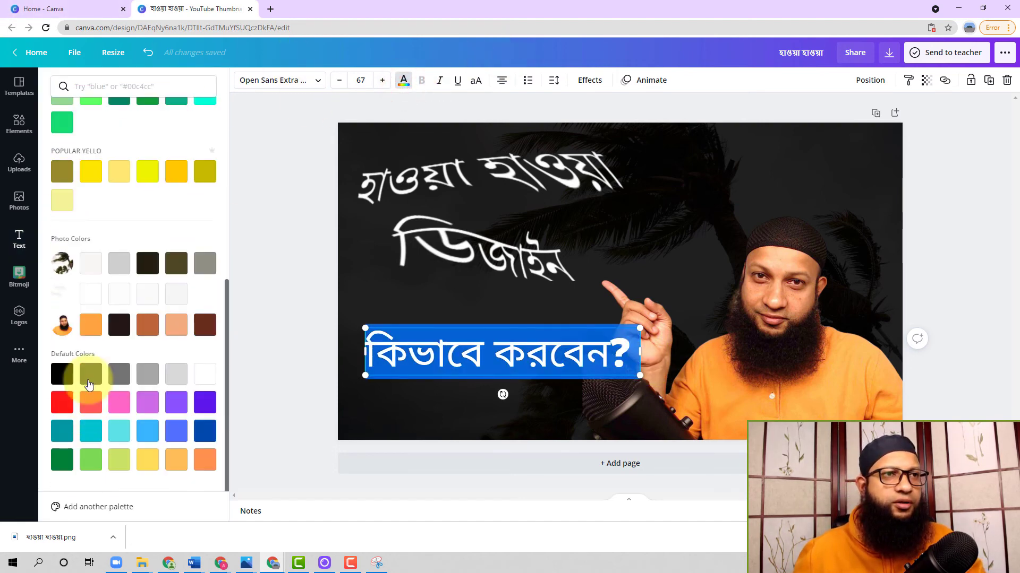
{"action": "left_click", "coordinate": [145, 174]}
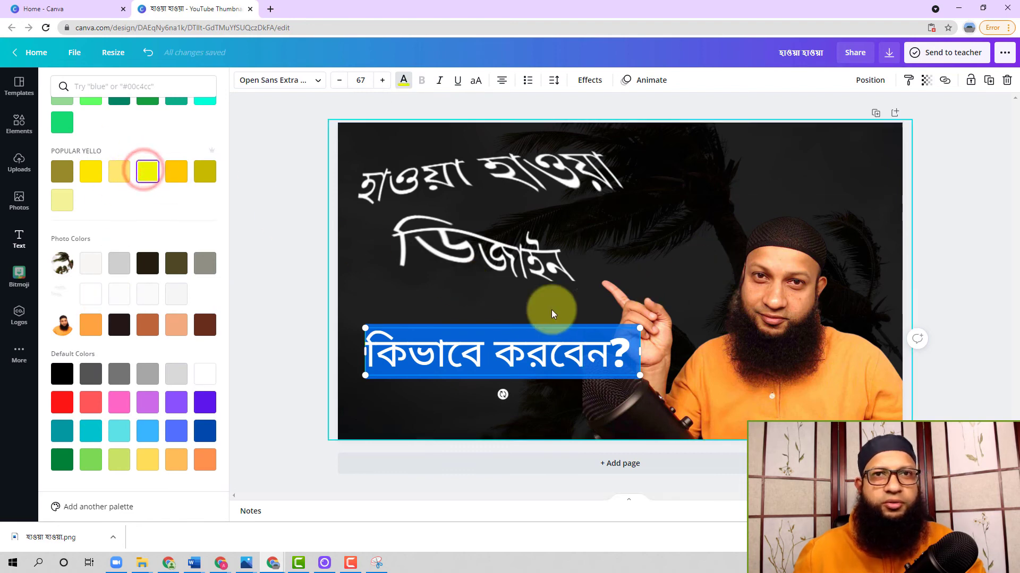
{"action": "left_click", "coordinate": [501, 265]}
Step: Shift the yellow heading and the wavy text image slightly right and down, keeping the heading beneath the wavy text
{"action": "left_click_drag", "start_coordinate": [526, 362], "coordinate": [549, 358]}
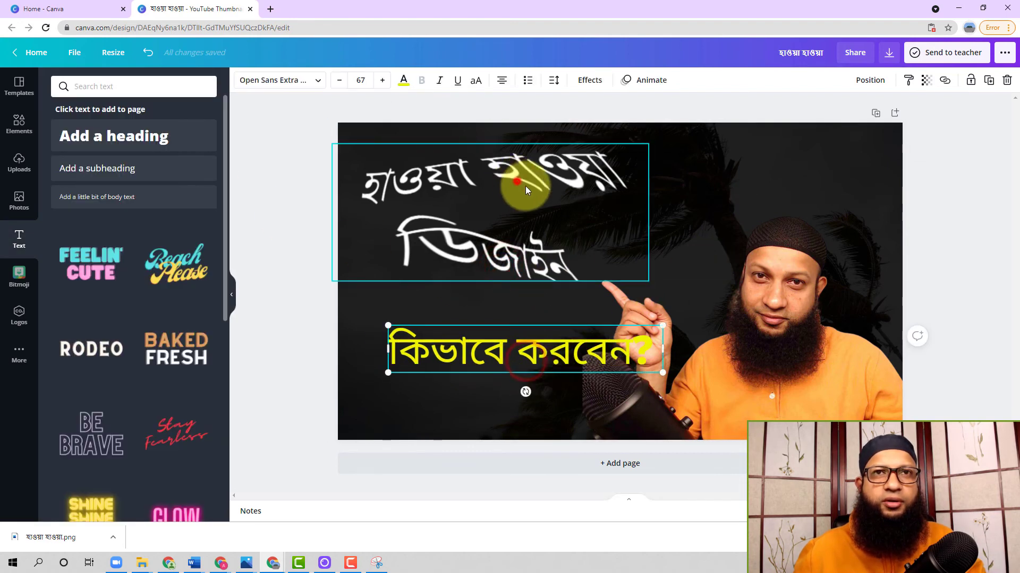
{"action": "left_click_drag", "start_coordinate": [524, 186], "coordinate": [554, 197]}
{"action": "left_click_drag", "start_coordinate": [561, 356], "coordinate": [577, 361]}
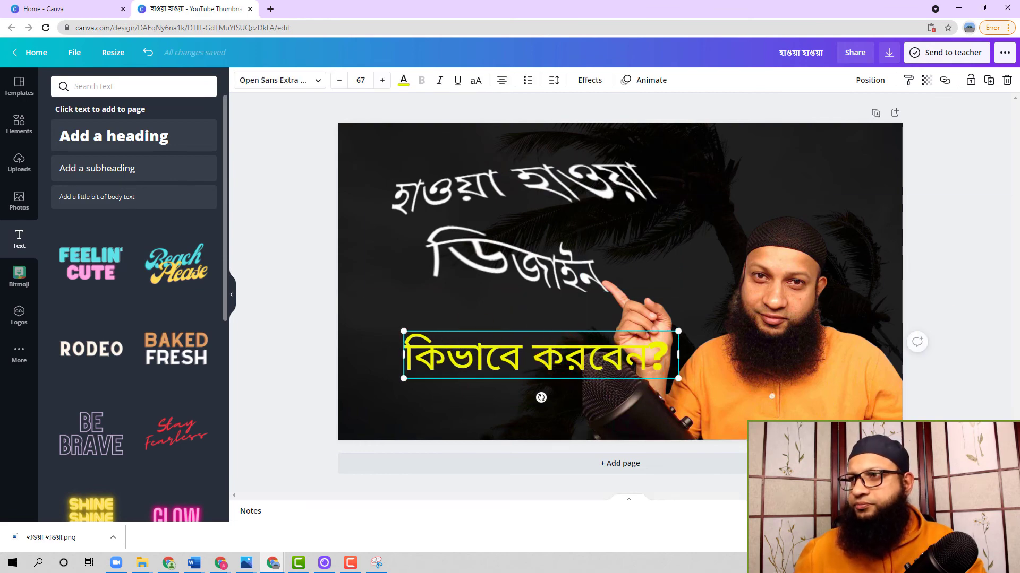
{"action": "left_click_drag", "start_coordinate": [1019, 161], "coordinate": [1019, 239]}
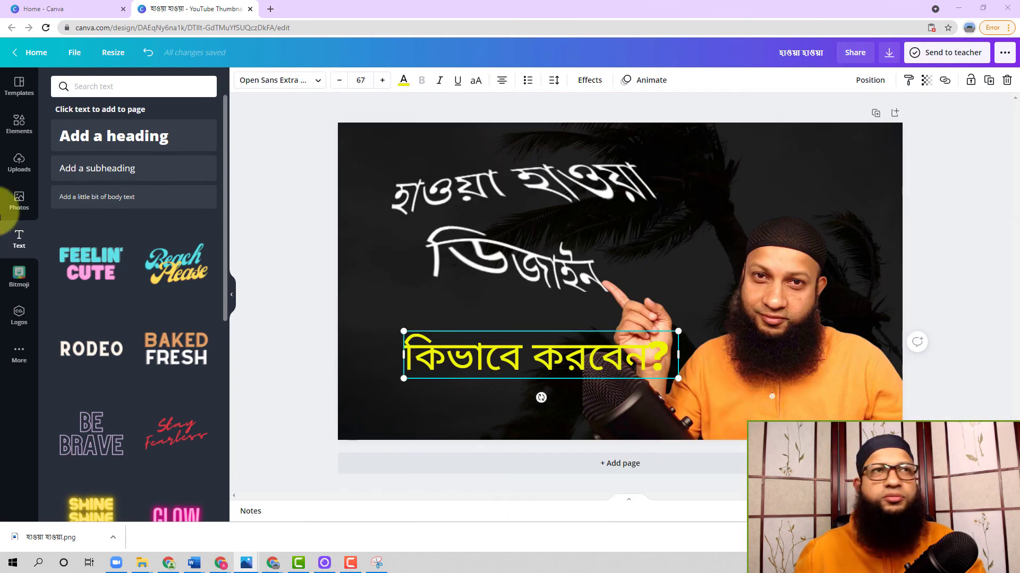
Step: Search the elements library for "arrow"
{"action": "left_click", "coordinate": [140, 77]}
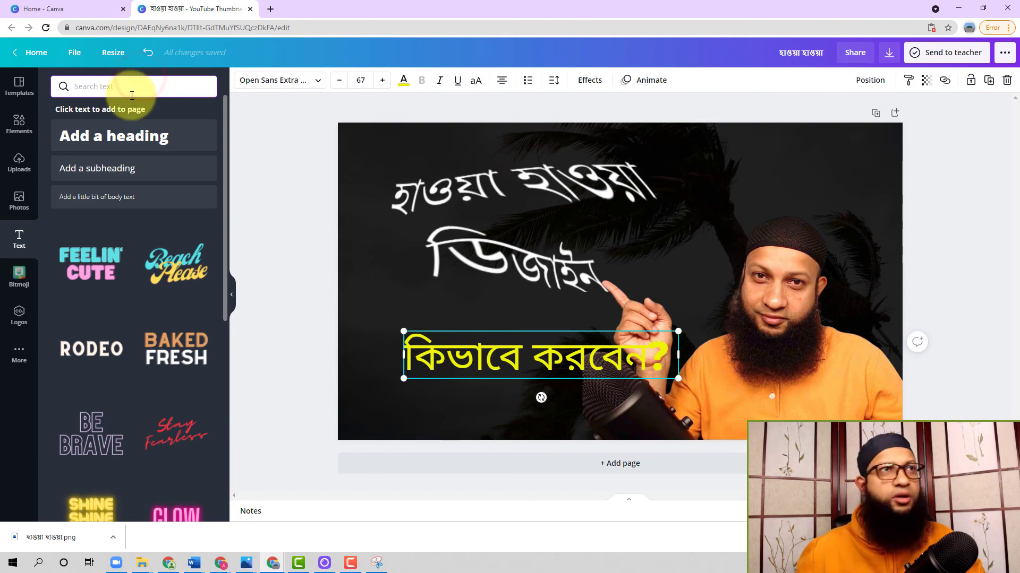
{"action": "left_click", "coordinate": [19, 122]}
{"action": "left_click", "coordinate": [122, 89]}
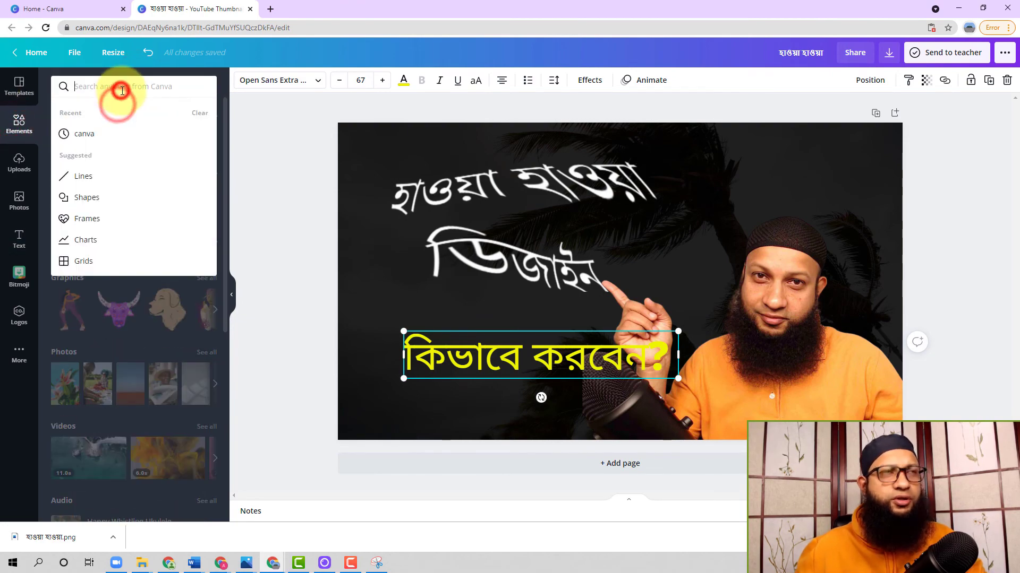
{"action": "type", "text": "আরর"}
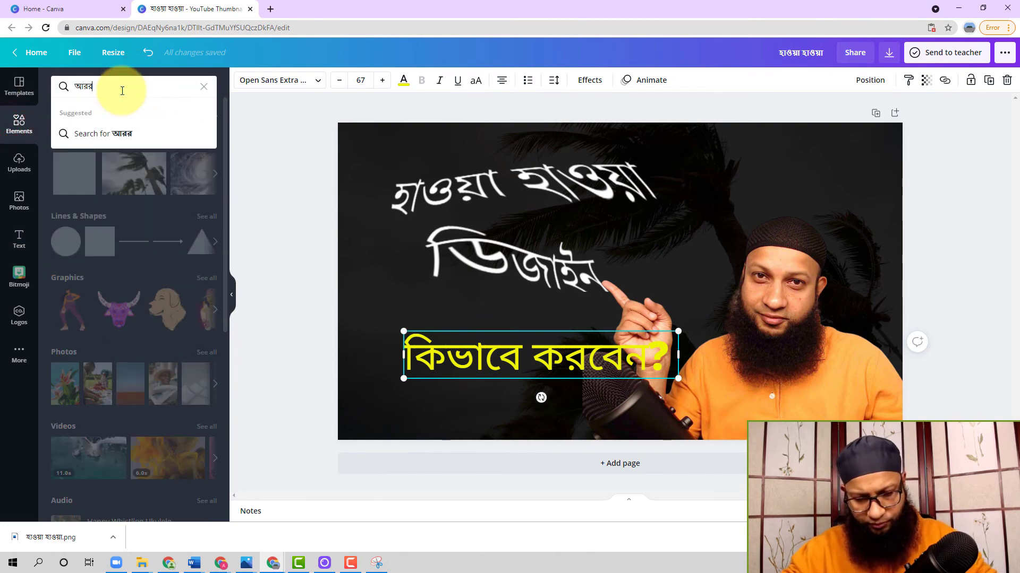
{"action": "key", "text": "BackSpace"}
{"action": "key", "text": "BackSpace"}
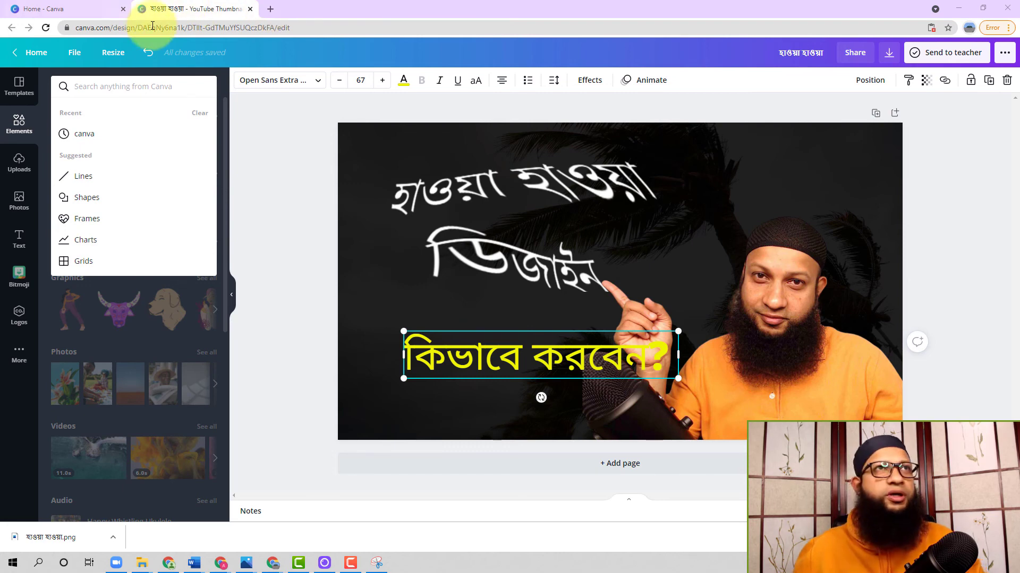
{"action": "left_click", "coordinate": [93, 82]}
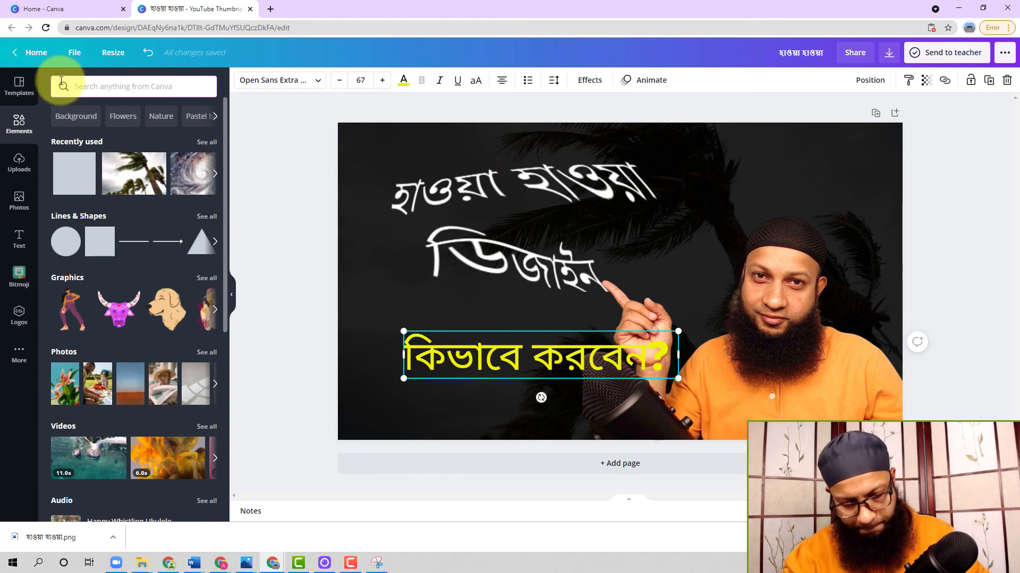
{"action": "type", "text": "arrow"}
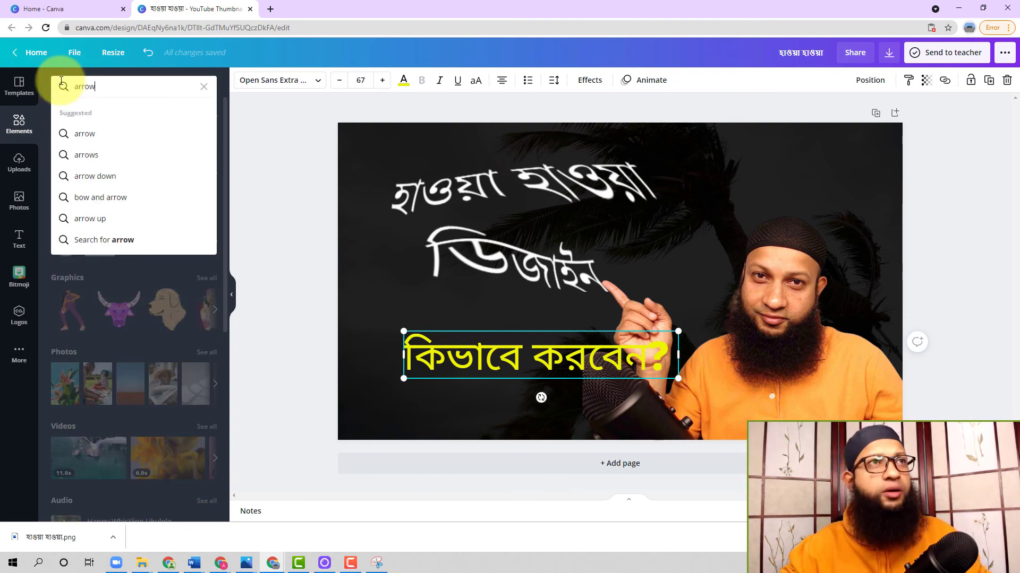
{"action": "key", "text": "Return"}
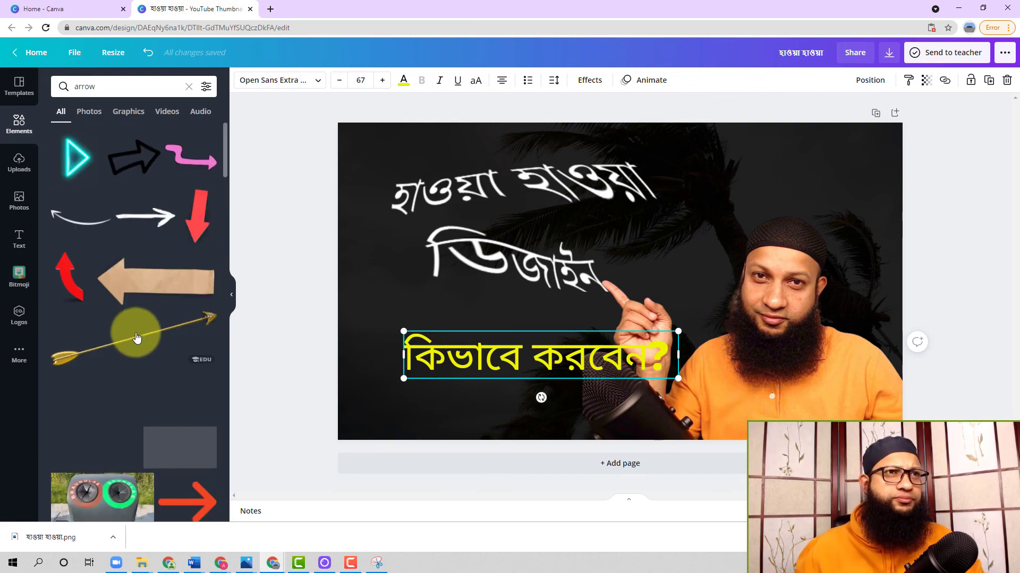
Step: Add the hand-drawn looped arrow with its tip pointing up to the page and colour it the document's yellow
{"action": "scroll", "coordinate": [137, 336], "scroll_direction": "down", "scroll_amount": 10}
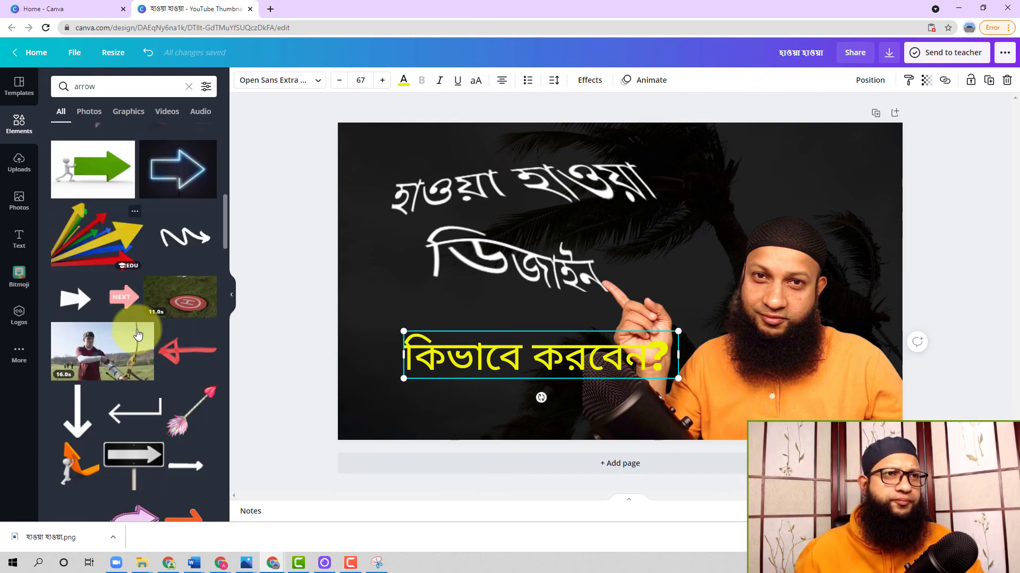
{"action": "scroll", "coordinate": [143, 326], "scroll_direction": "down", "scroll_amount": 5}
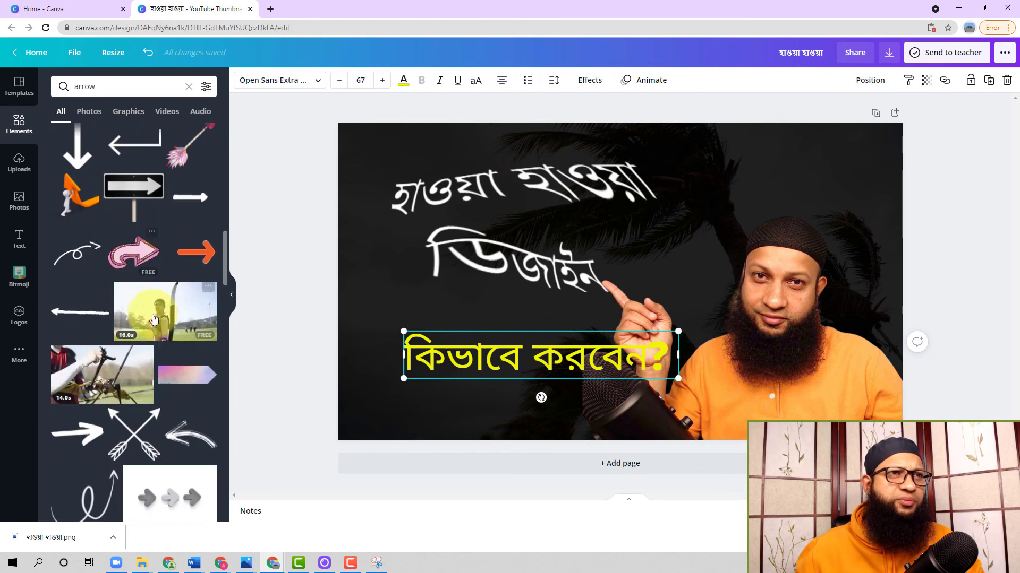
{"action": "scroll", "coordinate": [95, 297], "scroll_direction": "down", "scroll_amount": 1}
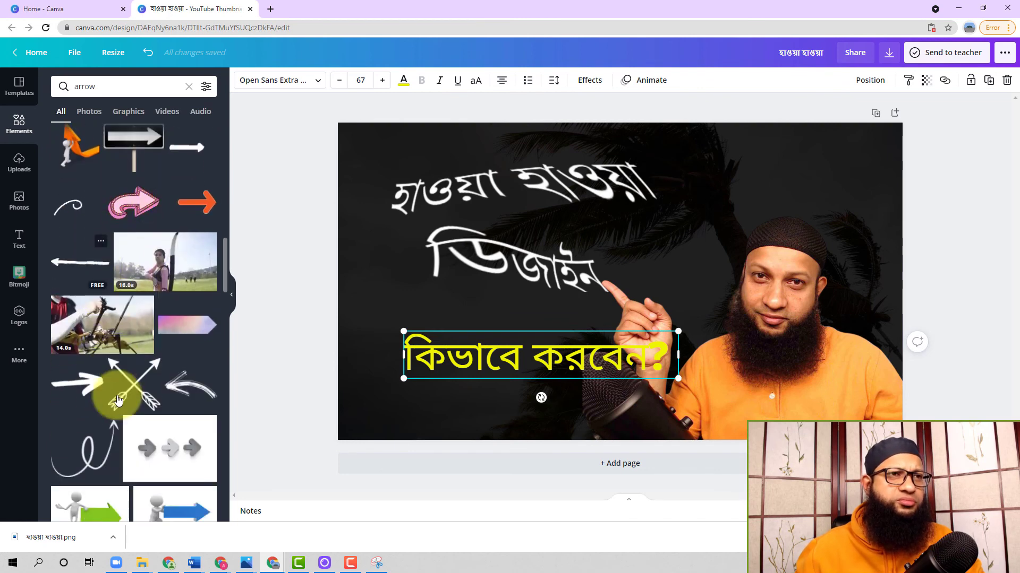
{"action": "left_click", "coordinate": [101, 431]}
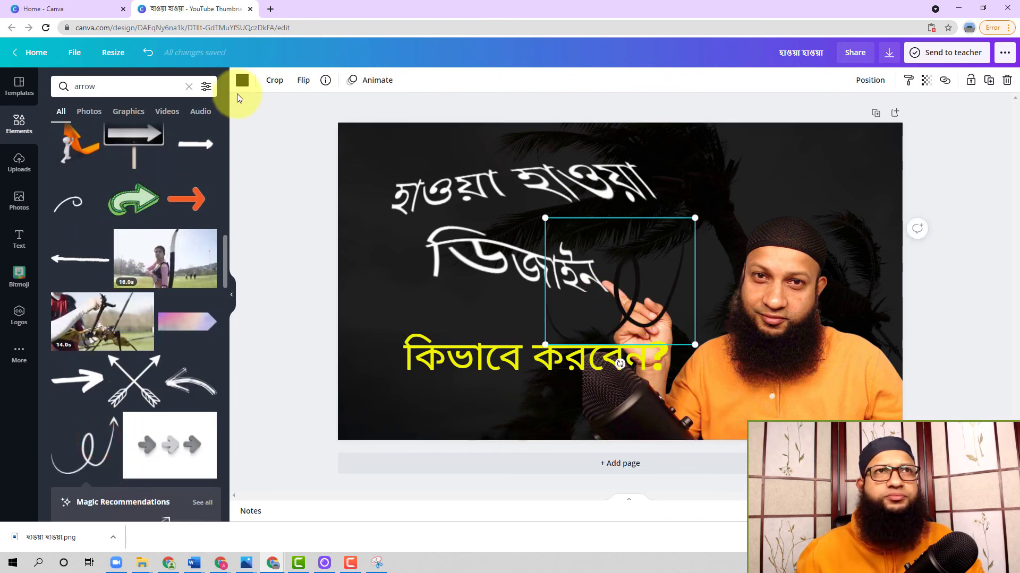
{"action": "left_click", "coordinate": [240, 85]}
{"action": "left_click", "coordinate": [147, 135]}
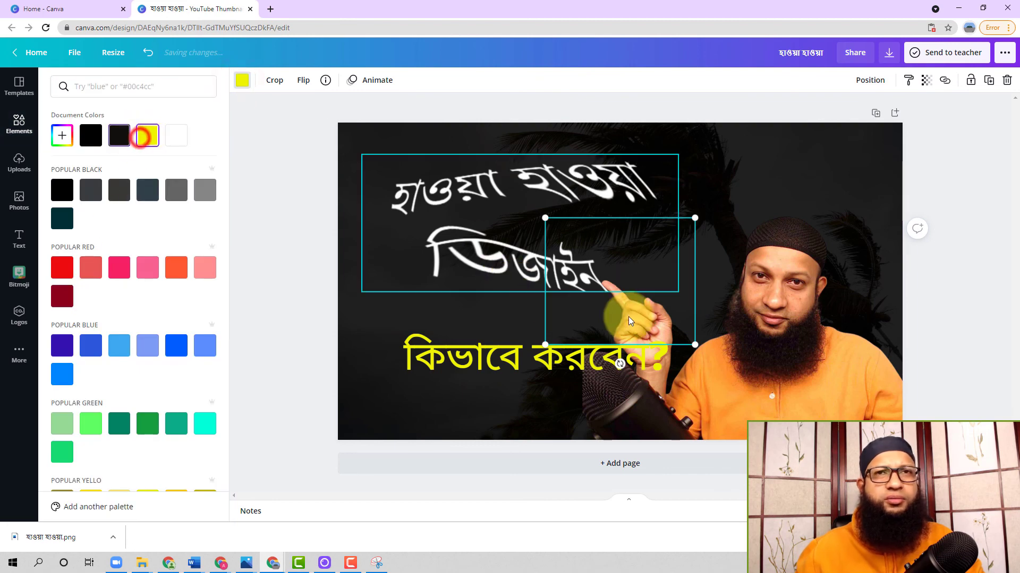
Step: Move the yellow arrow to the page's left edge beside the wavy text and flip it horizontally
{"action": "left_click_drag", "start_coordinate": [621, 289], "coordinate": [381, 286]}
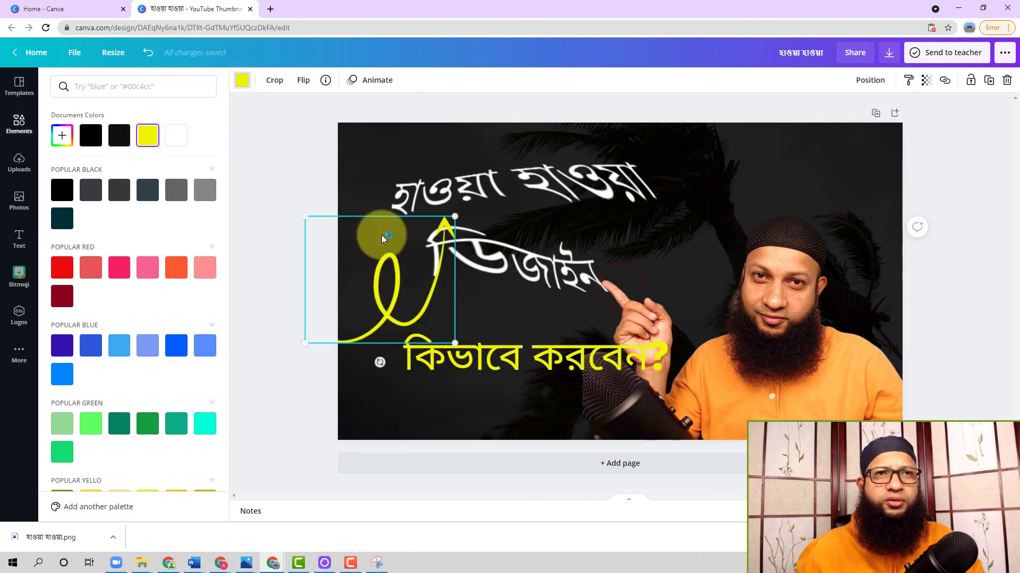
{"action": "left_click", "coordinate": [304, 81]}
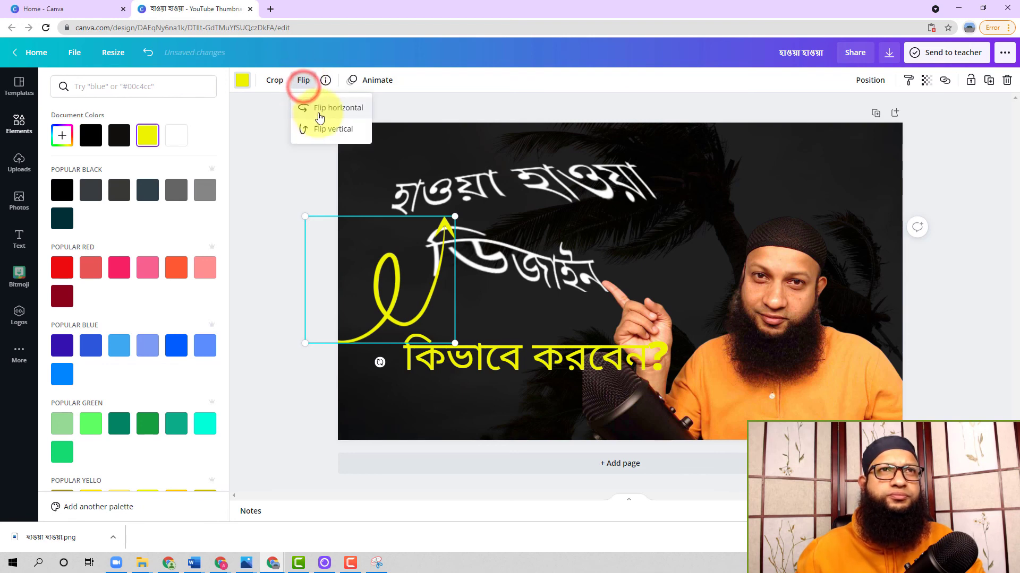
{"action": "left_click", "coordinate": [321, 108]}
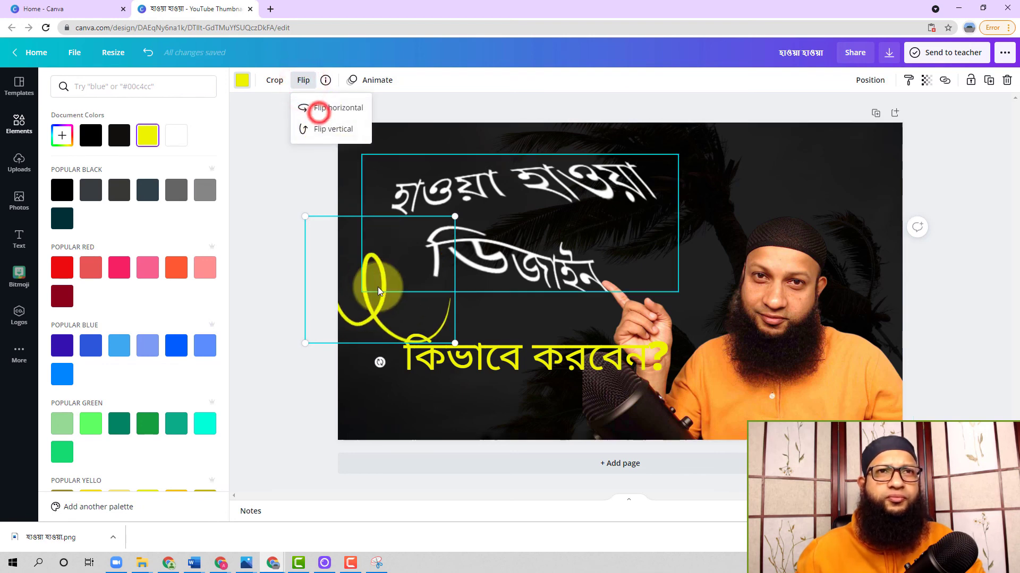
Step: Rotate the yellow arrow to about 47° and shrink it so it leads from the yellow heading up towards the wavy text
{"action": "left_click", "coordinate": [380, 362]}
{"action": "left_click_drag", "start_coordinate": [337, 345], "coordinate": [288, 371]}
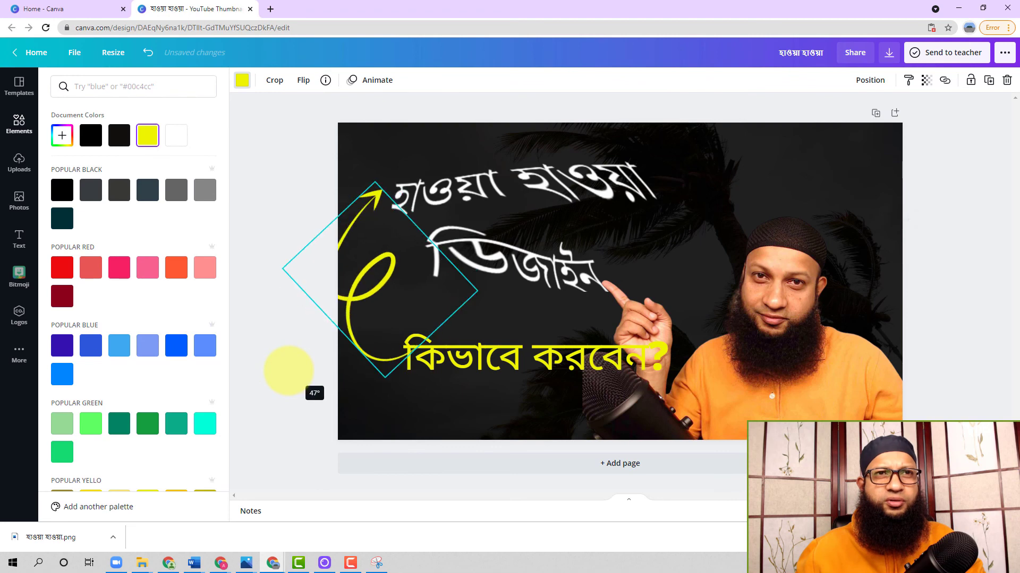
{"action": "mouse_move", "coordinate": [478, 291]}
{"action": "left_mouse_down"}
{"action": "mouse_move", "coordinate": [358, 276]}
{"action": "mouse_move", "coordinate": [387, 315]}
{"action": "mouse_move", "coordinate": [408, 320]}
{"action": "mouse_move", "coordinate": [396, 320]}
{"action": "left_mouse_up"}
{"action": "left_click", "coordinate": [610, 325]}
Step: Enlarge the cut-out portrait to about 1070 × 602 and shift it right so the pointing finger clears the wavy text
{"action": "left_click", "coordinate": [884, 160]}
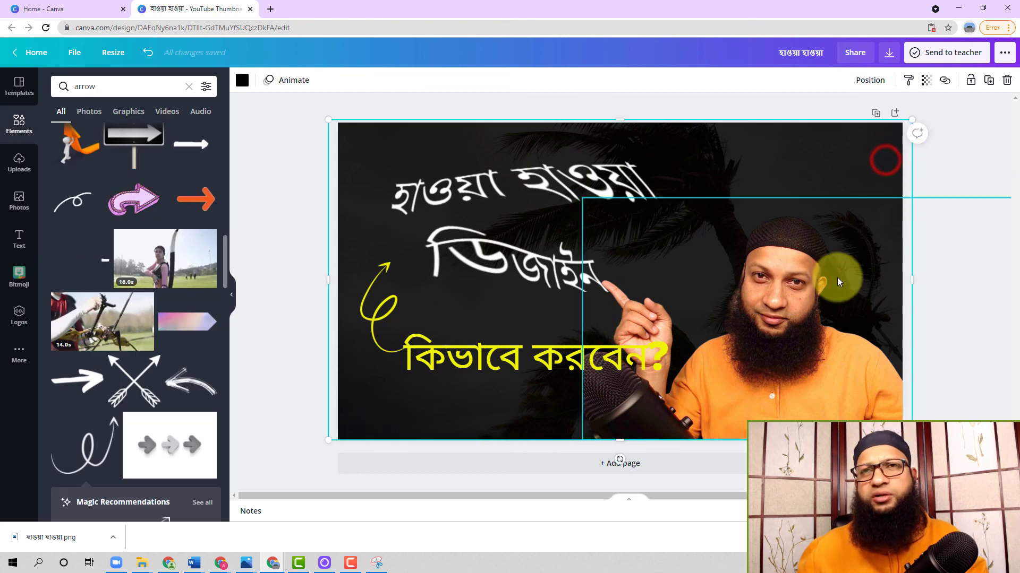
{"action": "left_click", "coordinate": [760, 271]}
{"action": "left_click_drag", "start_coordinate": [580, 198], "coordinate": [540, 171]}
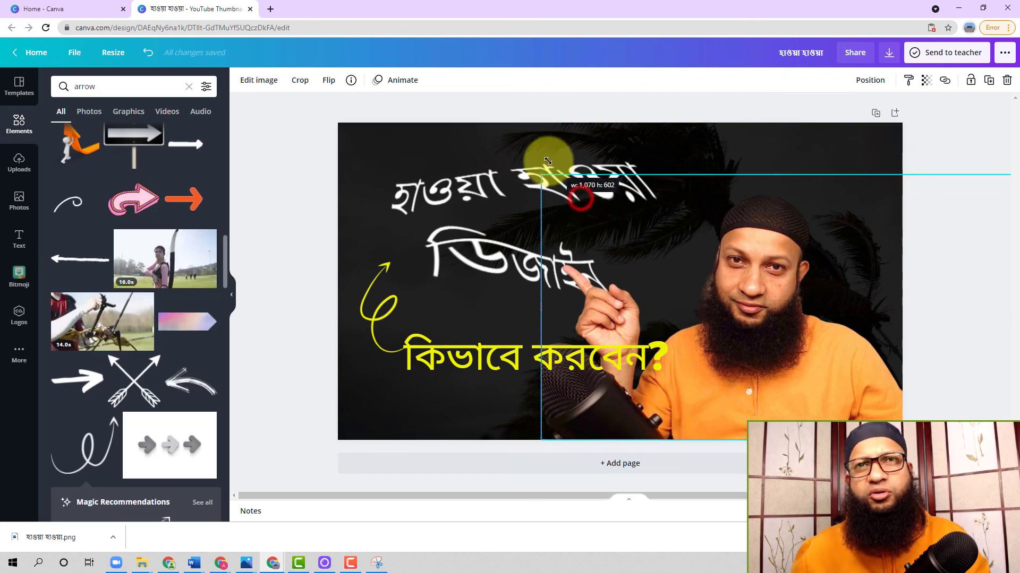
{"action": "left_click_drag", "start_coordinate": [767, 353], "coordinate": [842, 358]}
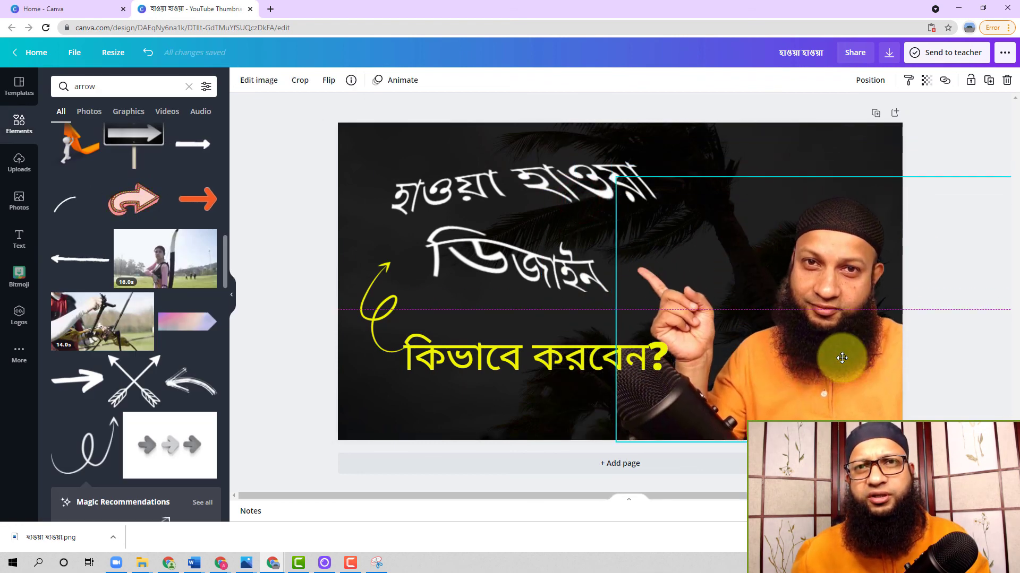
{"action": "left_click", "coordinate": [942, 147]}
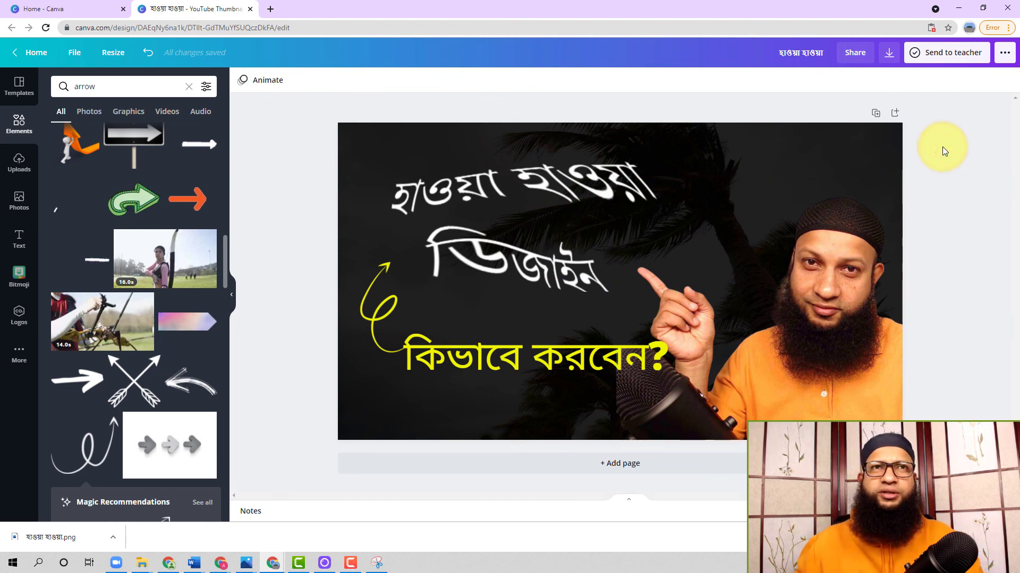